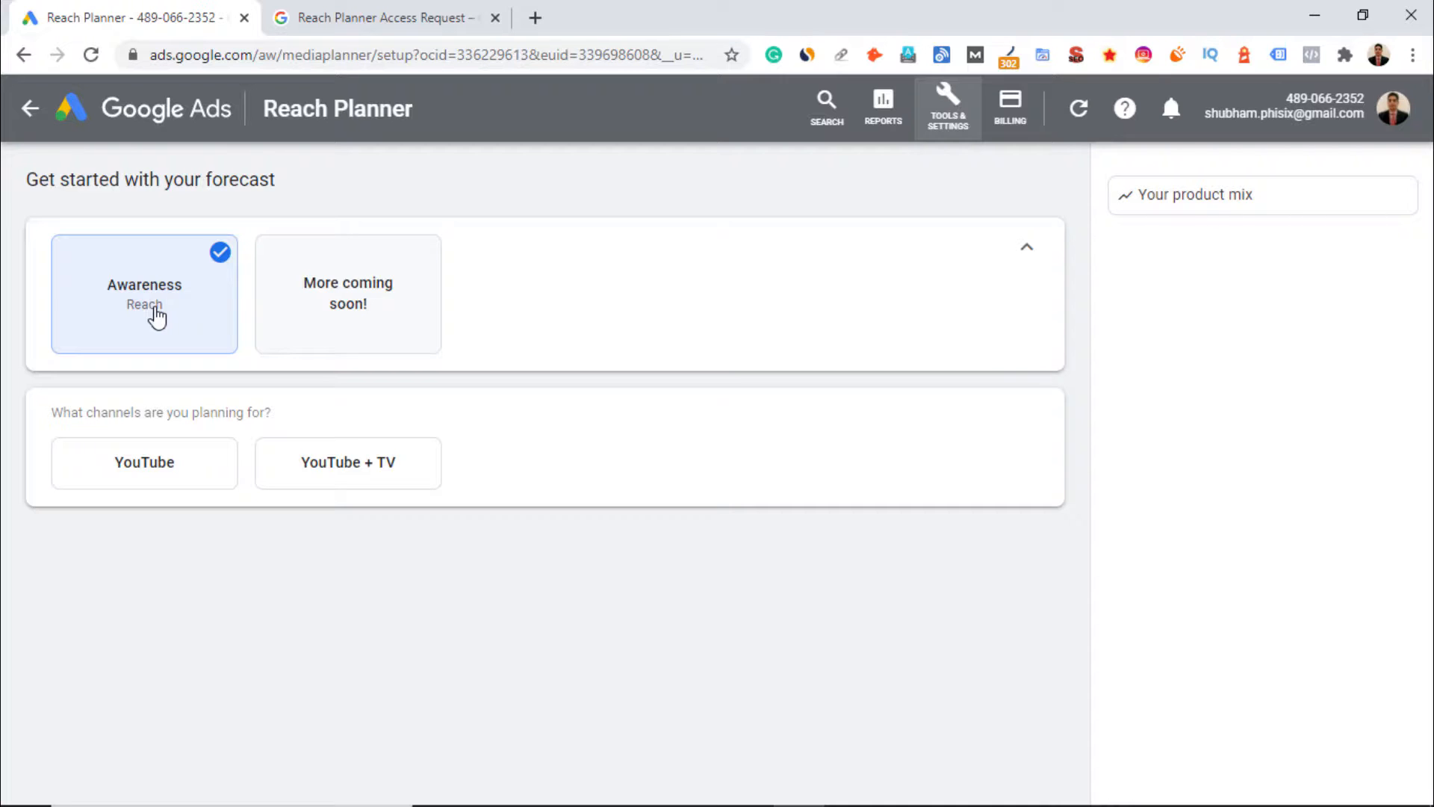
- Check where Reach Planner is listed among the account's planning tools
click(948, 113)
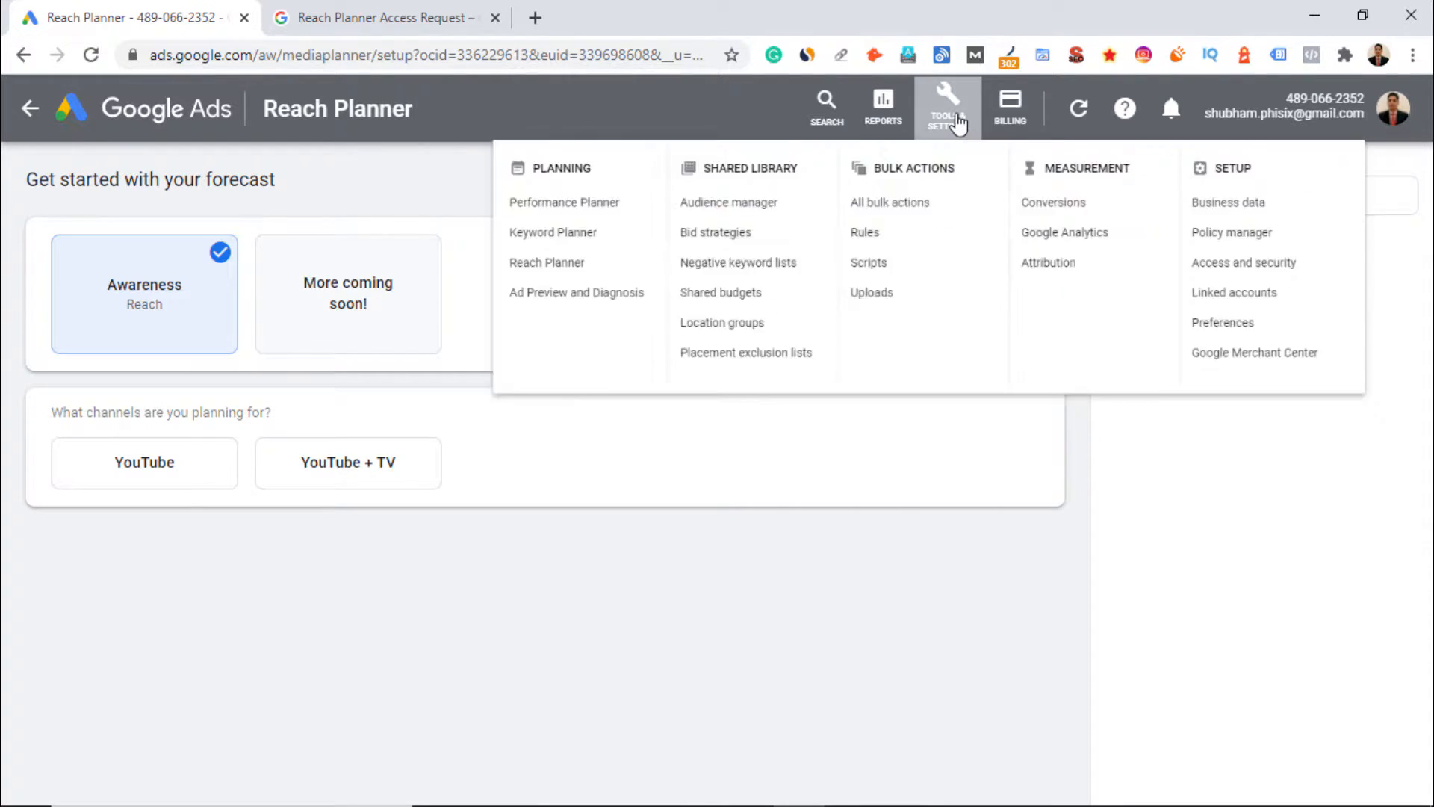
click(580, 490)
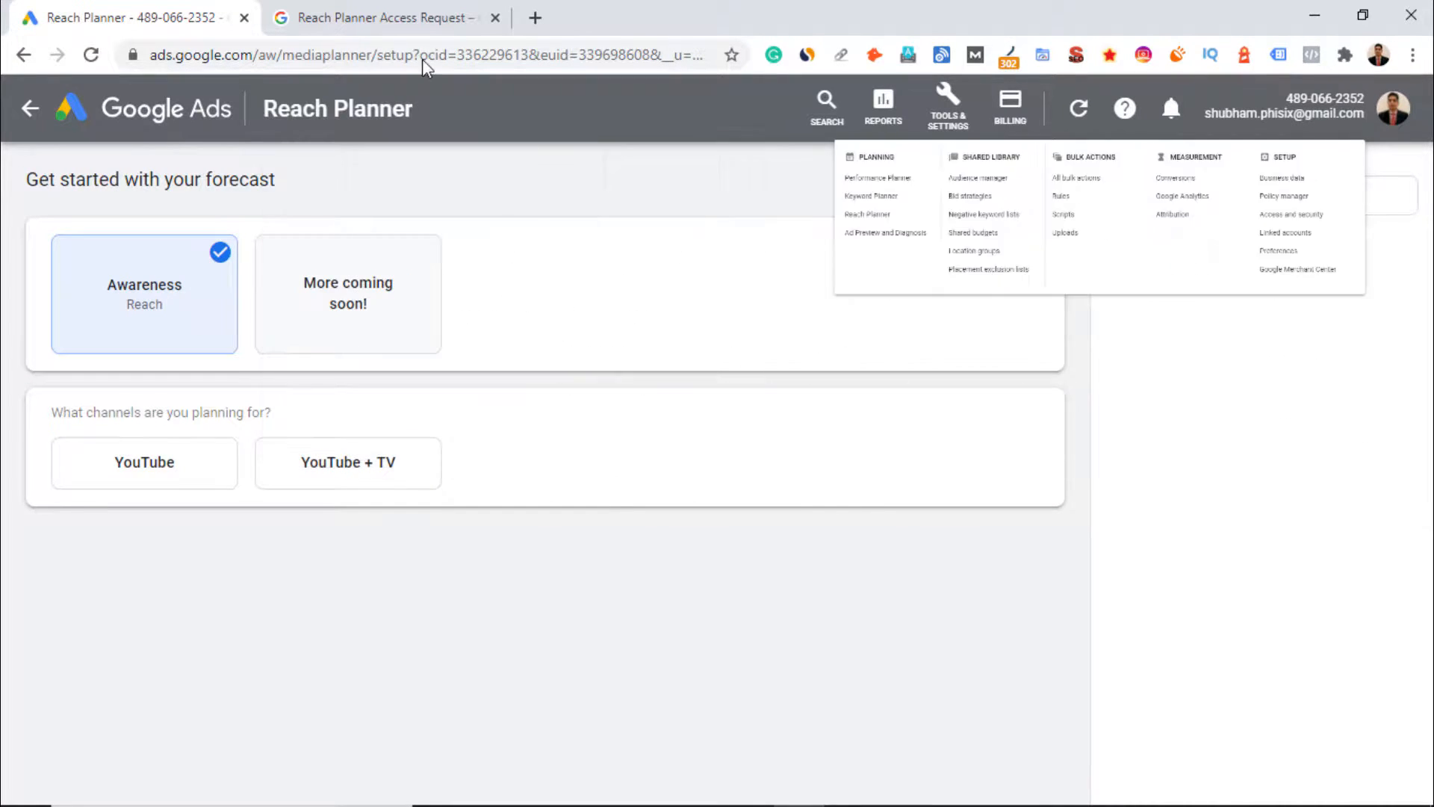
- Check what the Reach Planner access request form asks for and locate the Google Ads customer ID in the account header
click(337, 10)
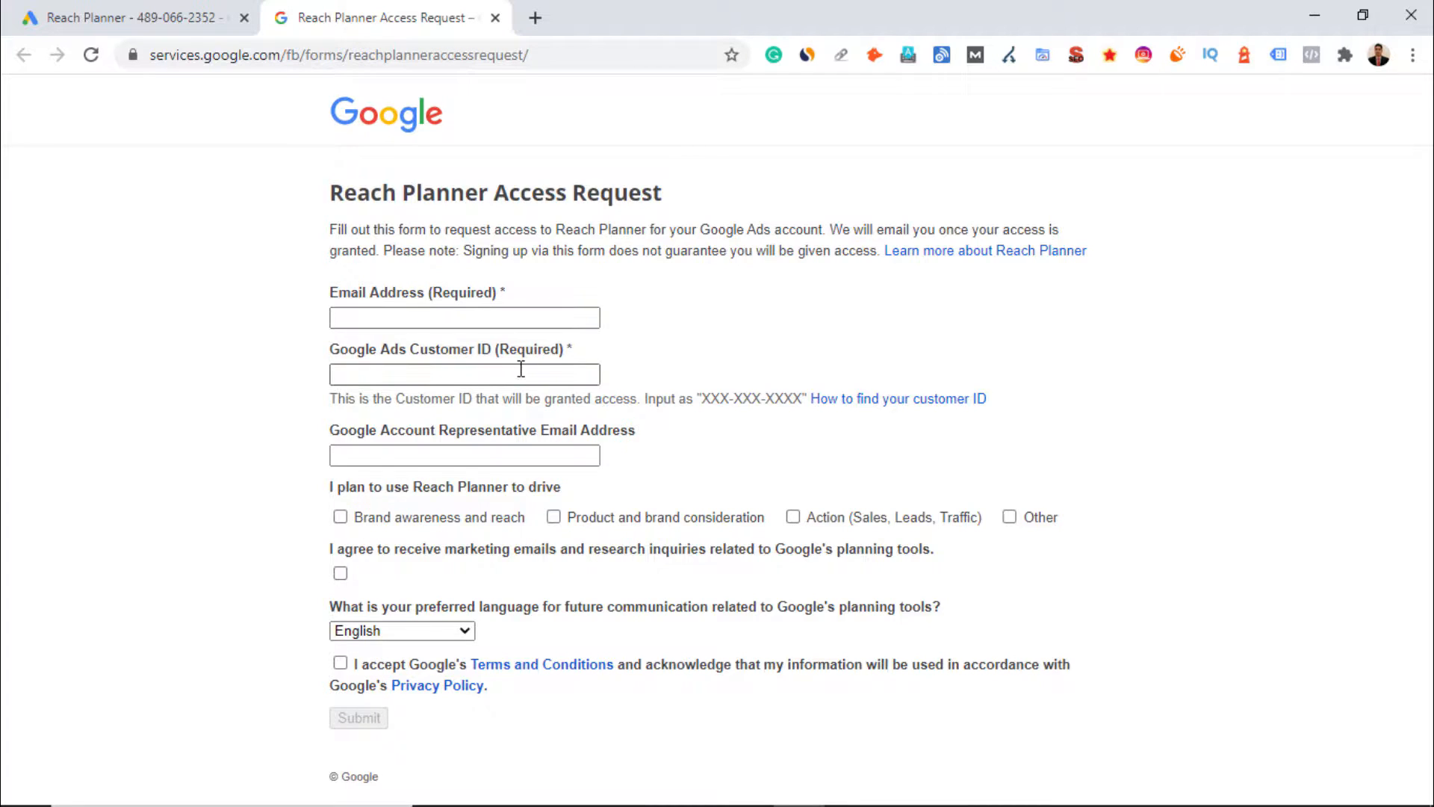
click(192, 16)
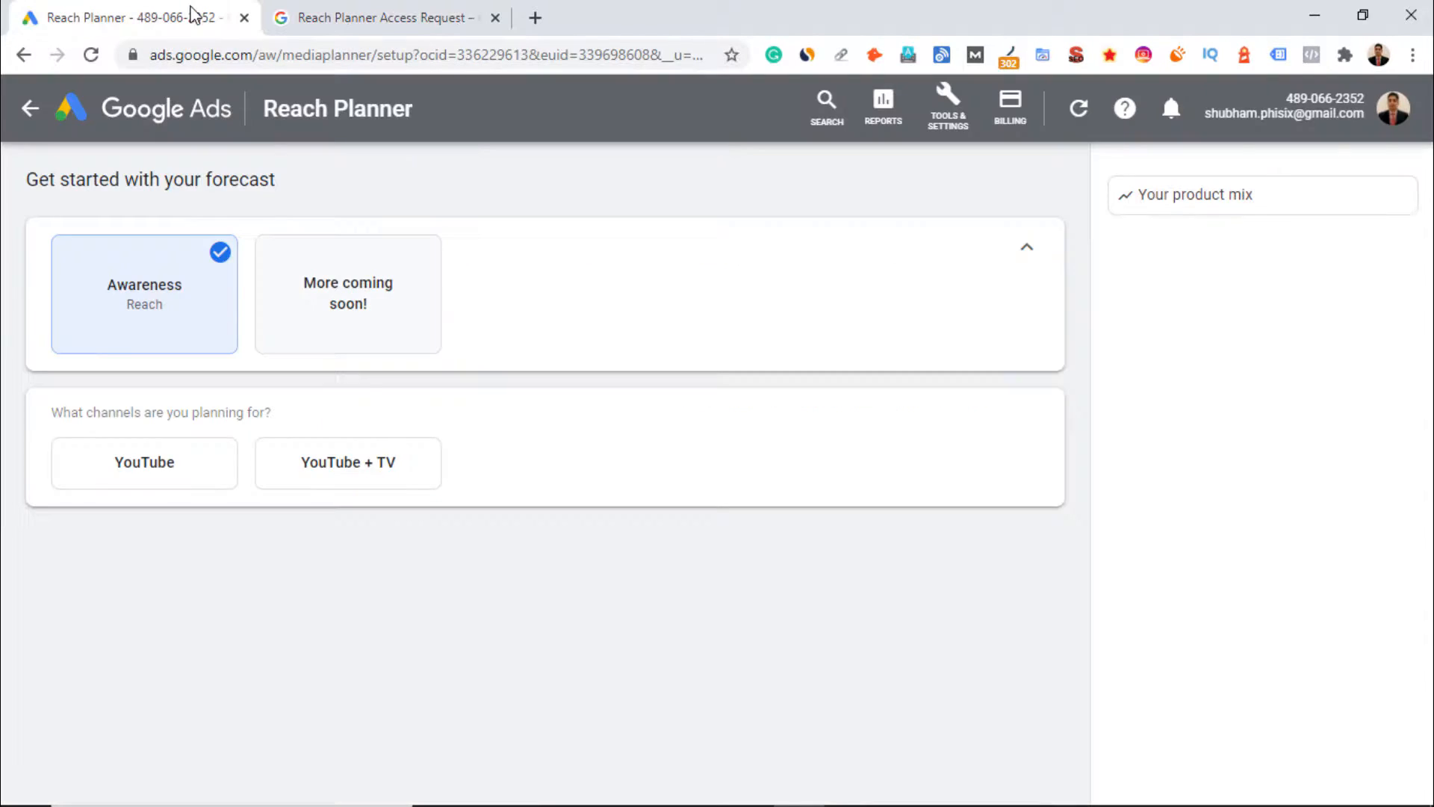
drag(1293, 98, 1355, 99)
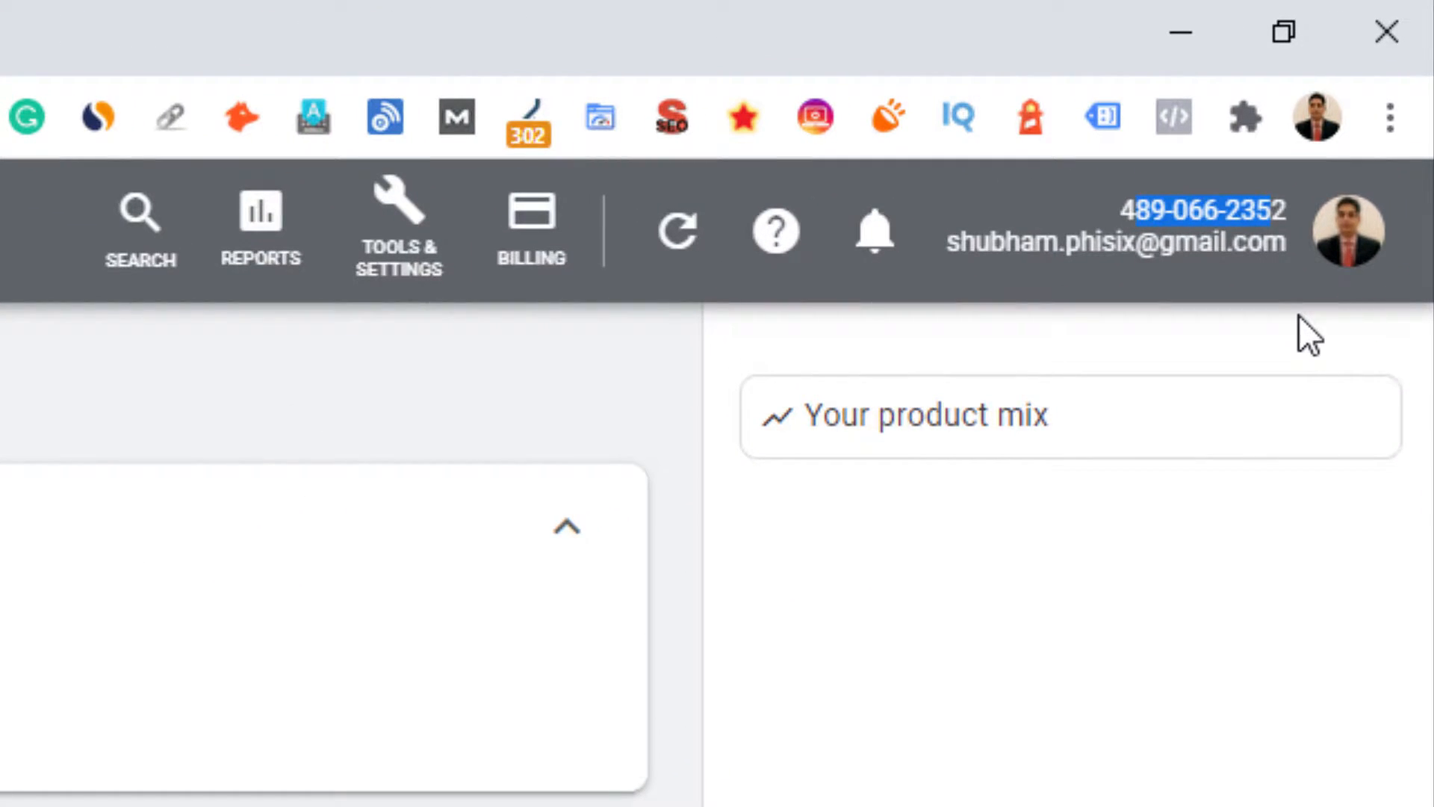
- Review the access request form's fields and read its note about whether signing up guarantees access
click(63, 23)
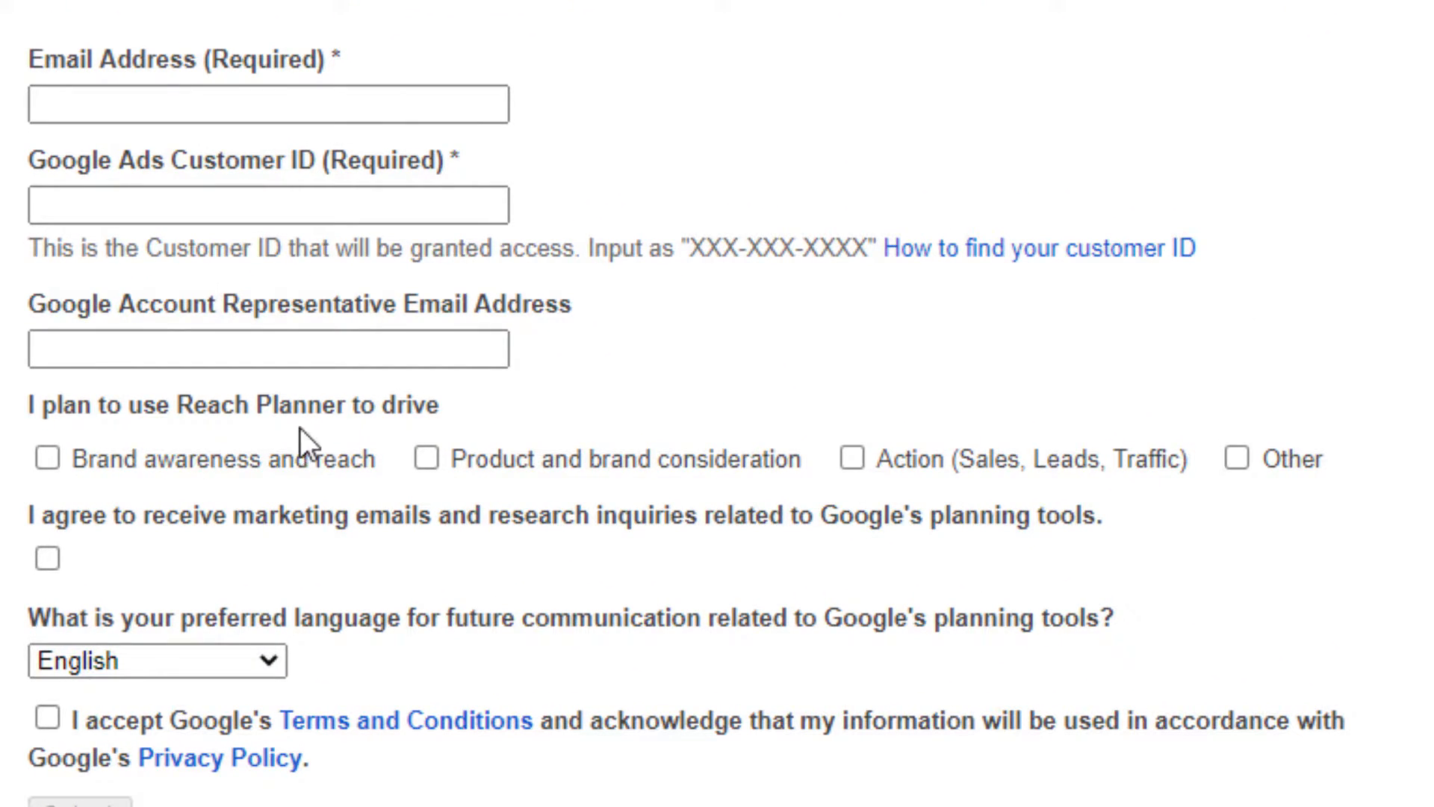
drag(267, 48, 644, 65)
drag(644, 236, 778, 248)
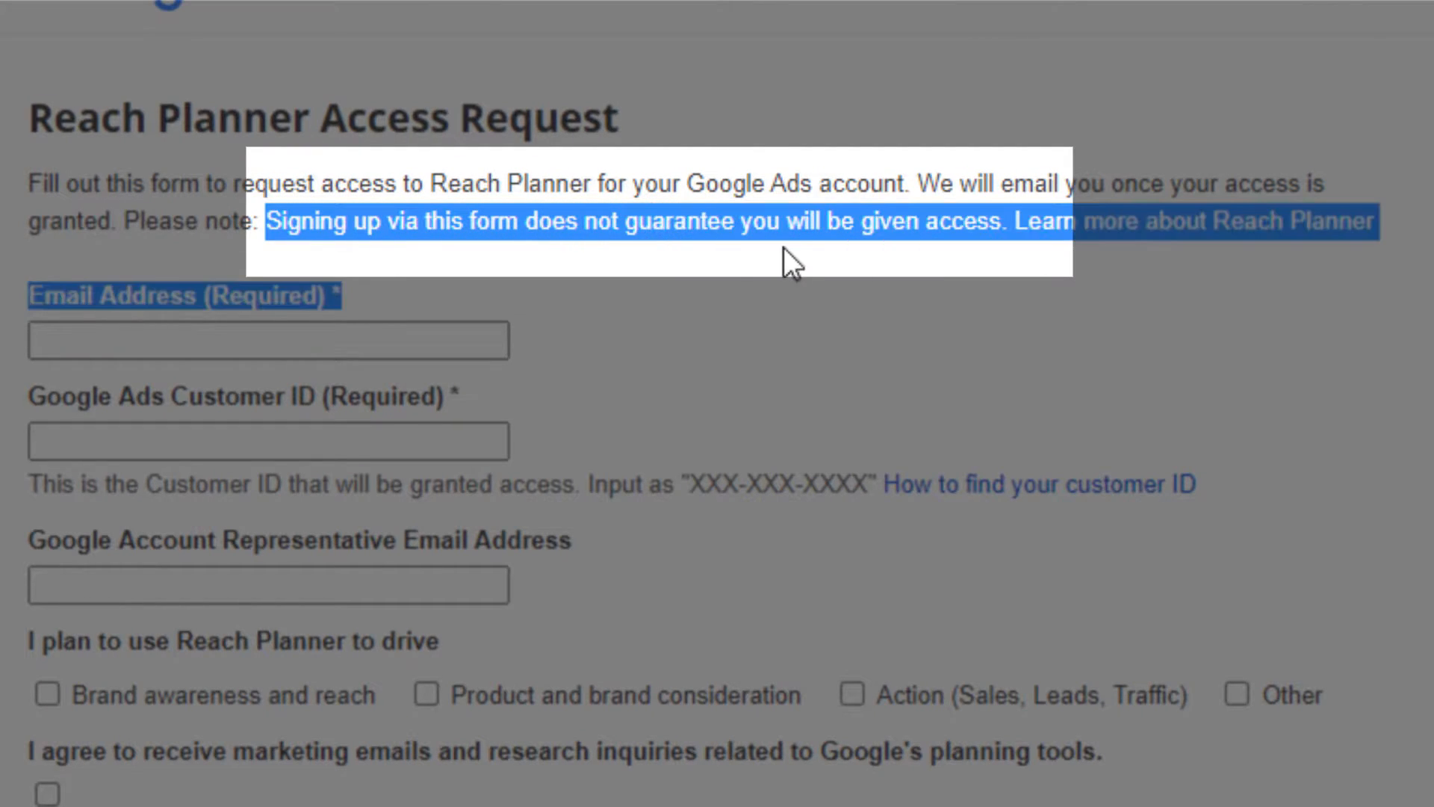
drag(870, 248, 1009, 232)
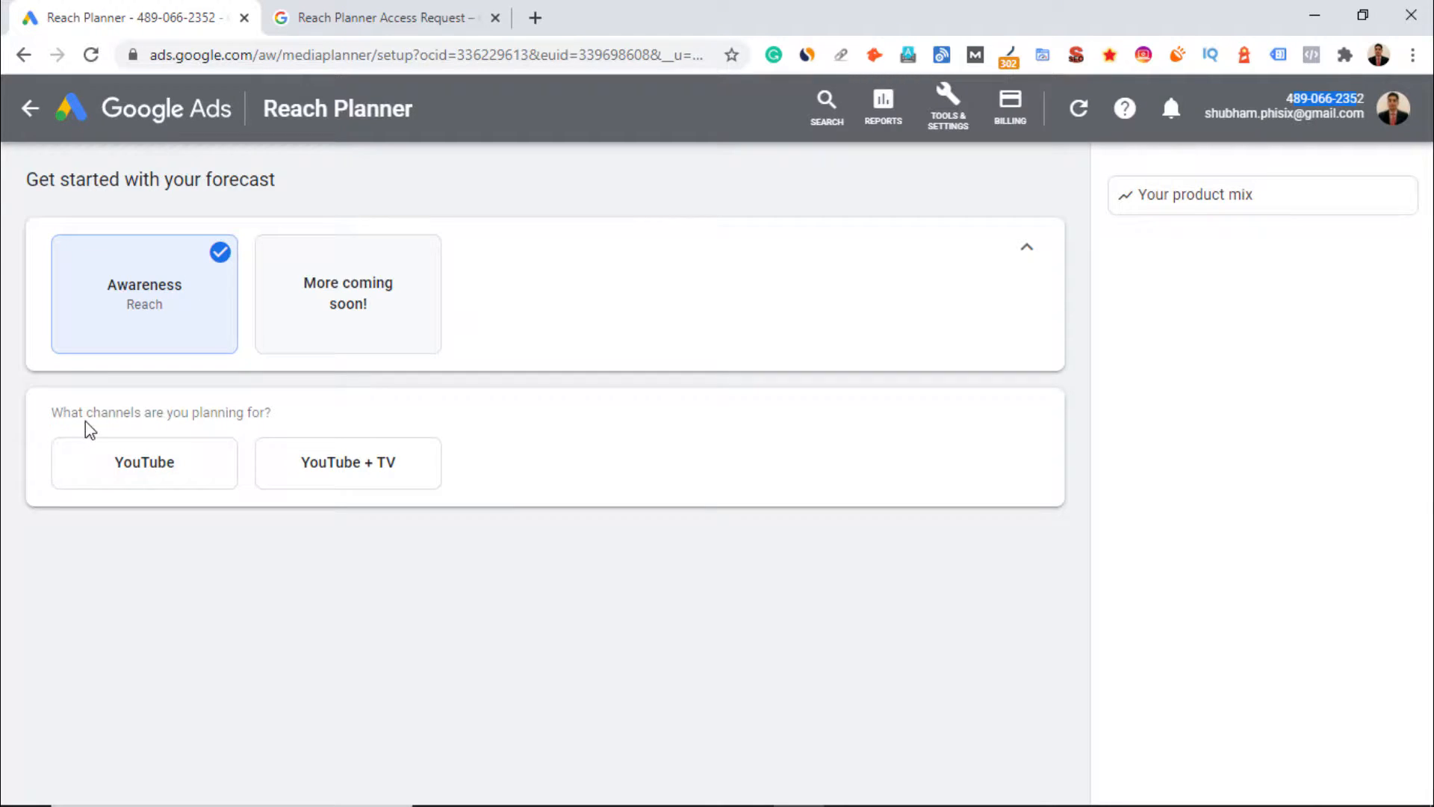
- Choose YouTube as the channel for the forecast and check the location and currency settings
click(174, 484)
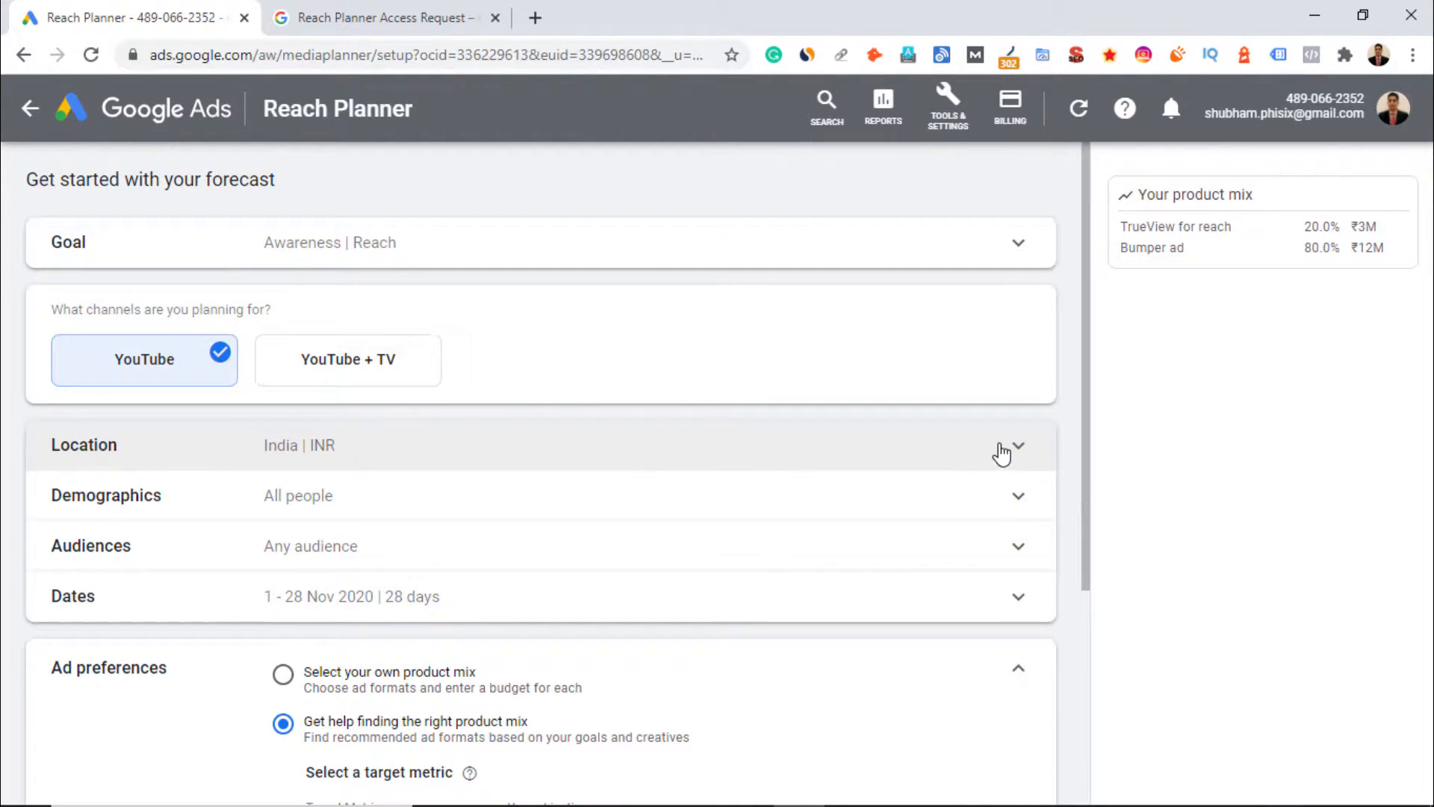
click(1000, 448)
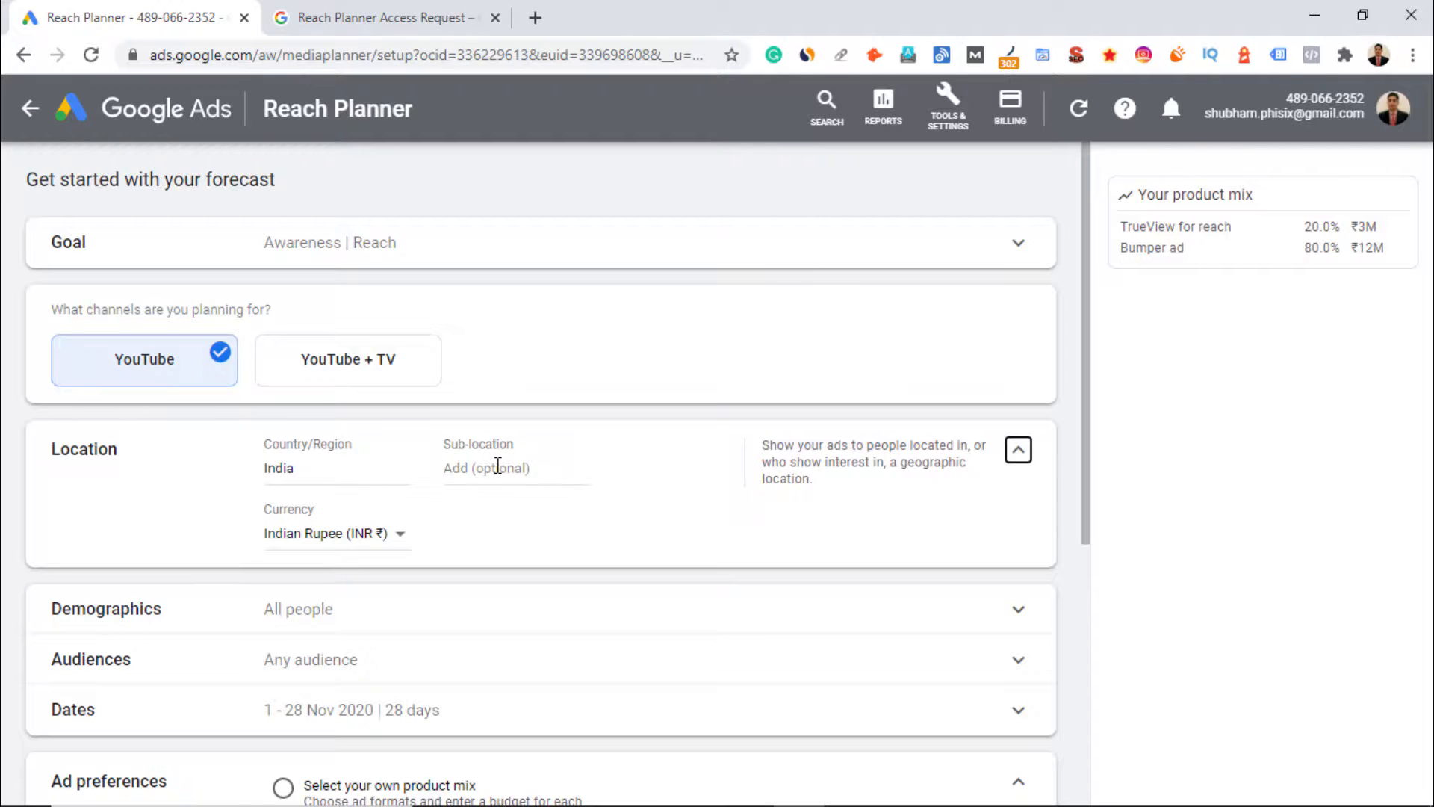
click(1018, 449)
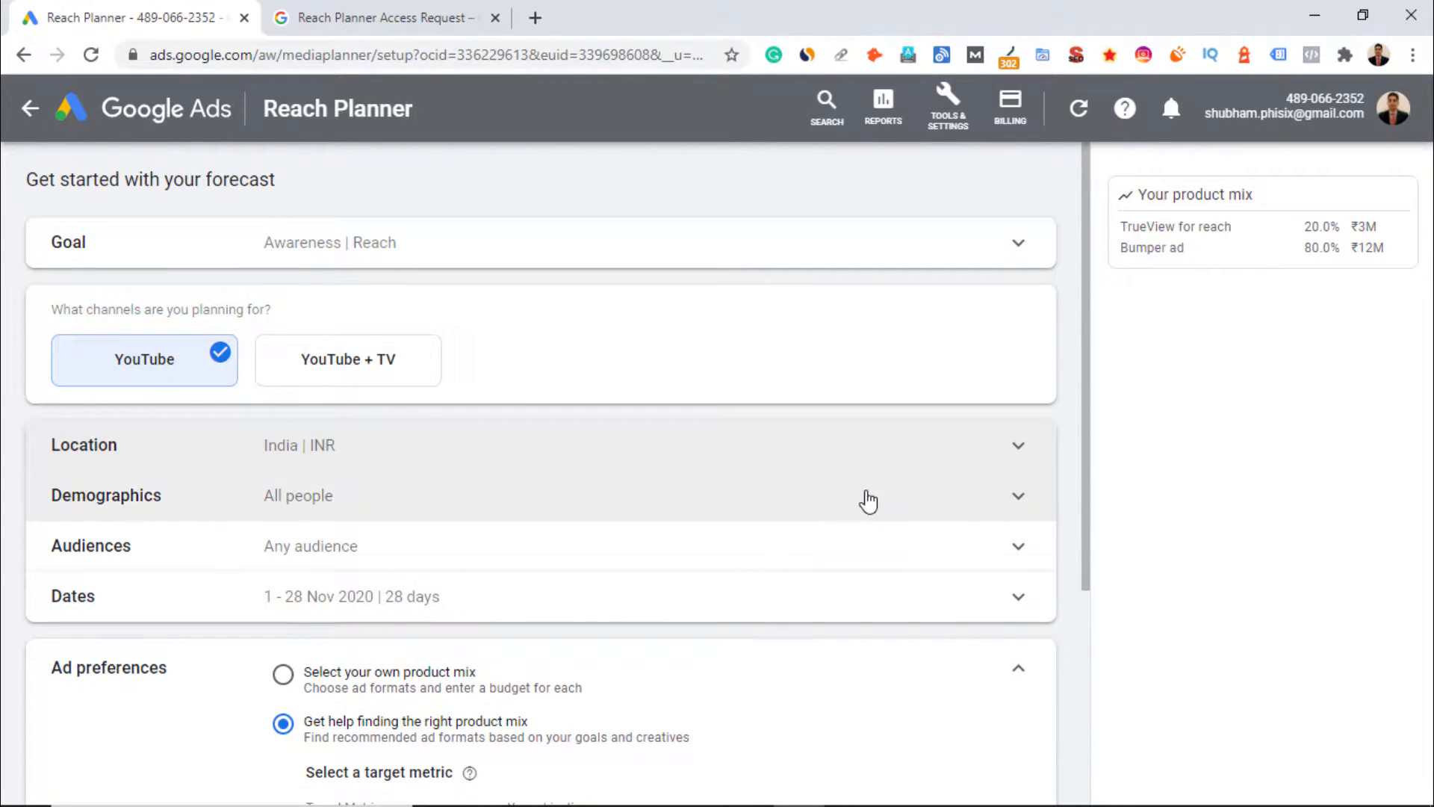
- Limit the forecast demographics to a specific age range of 18 to 44, with both genders included
scroll(864, 499, down, 1)
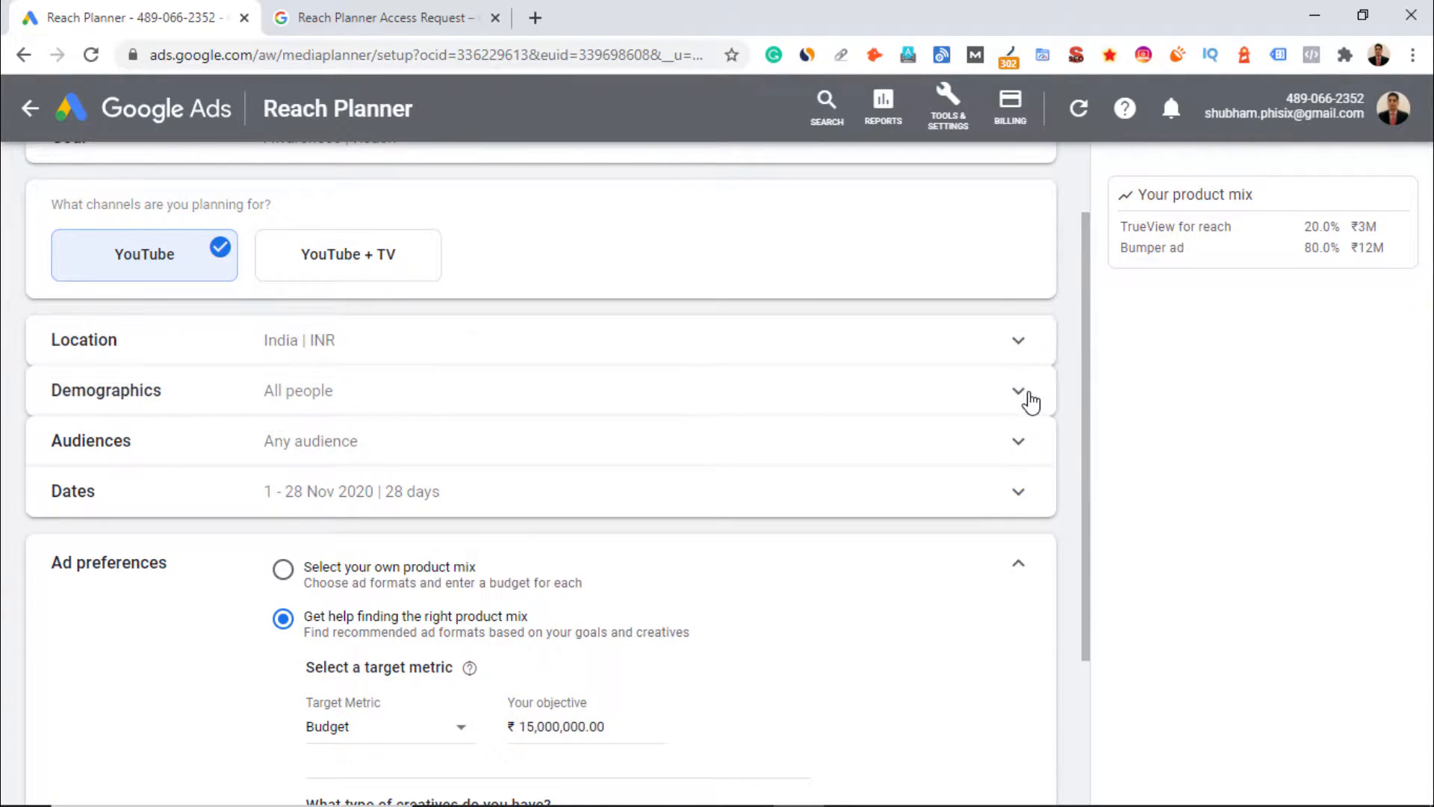
click(1019, 390)
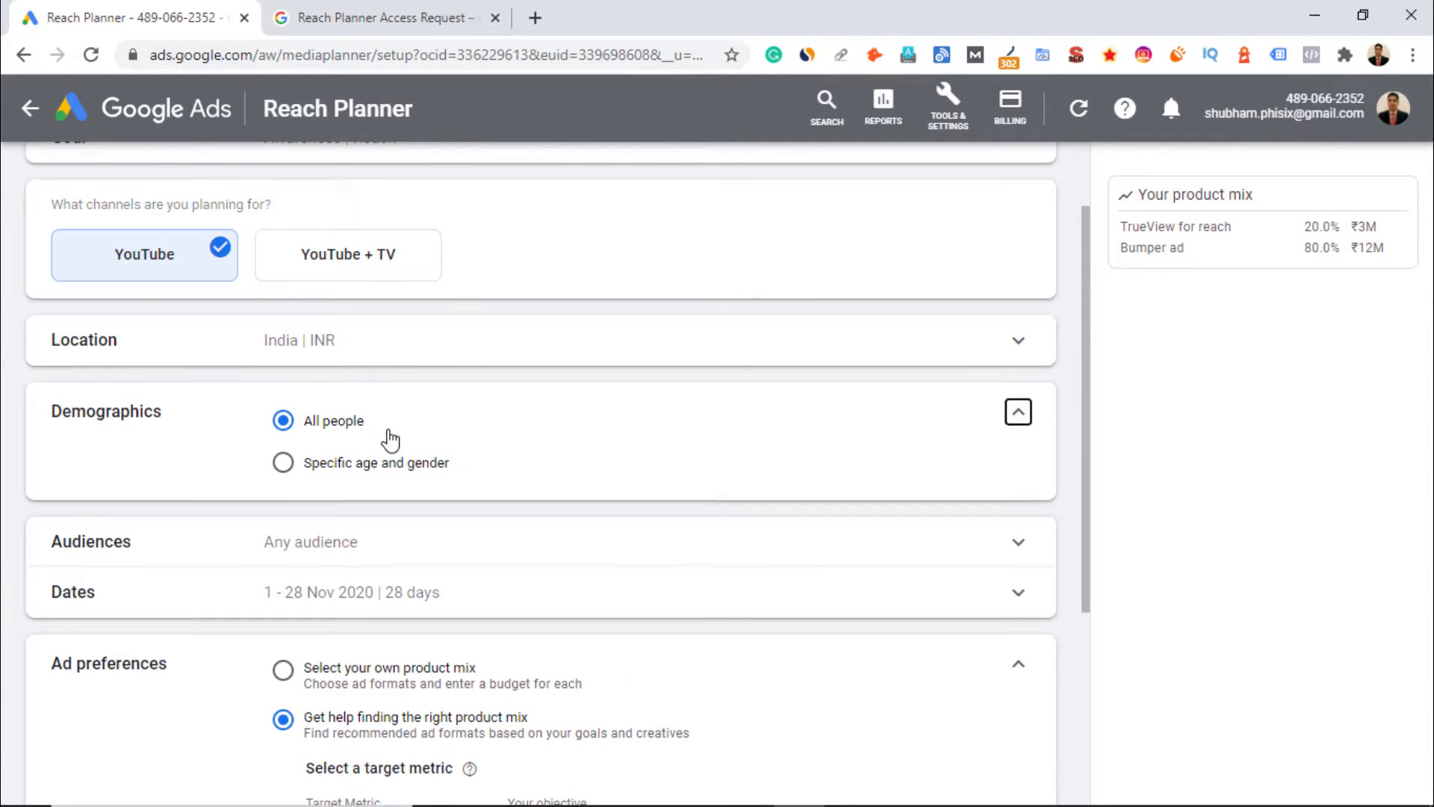
click(285, 467)
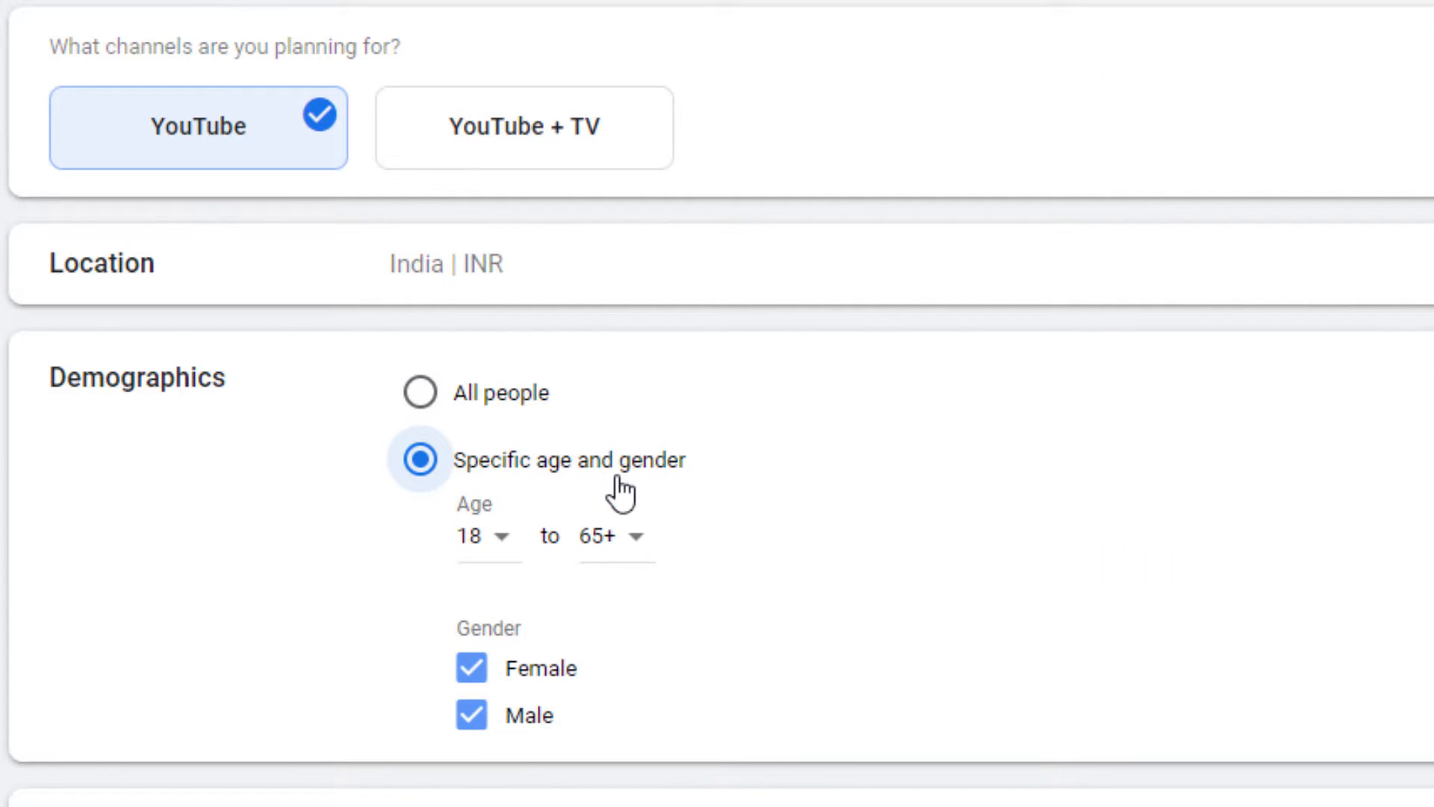
click(633, 539)
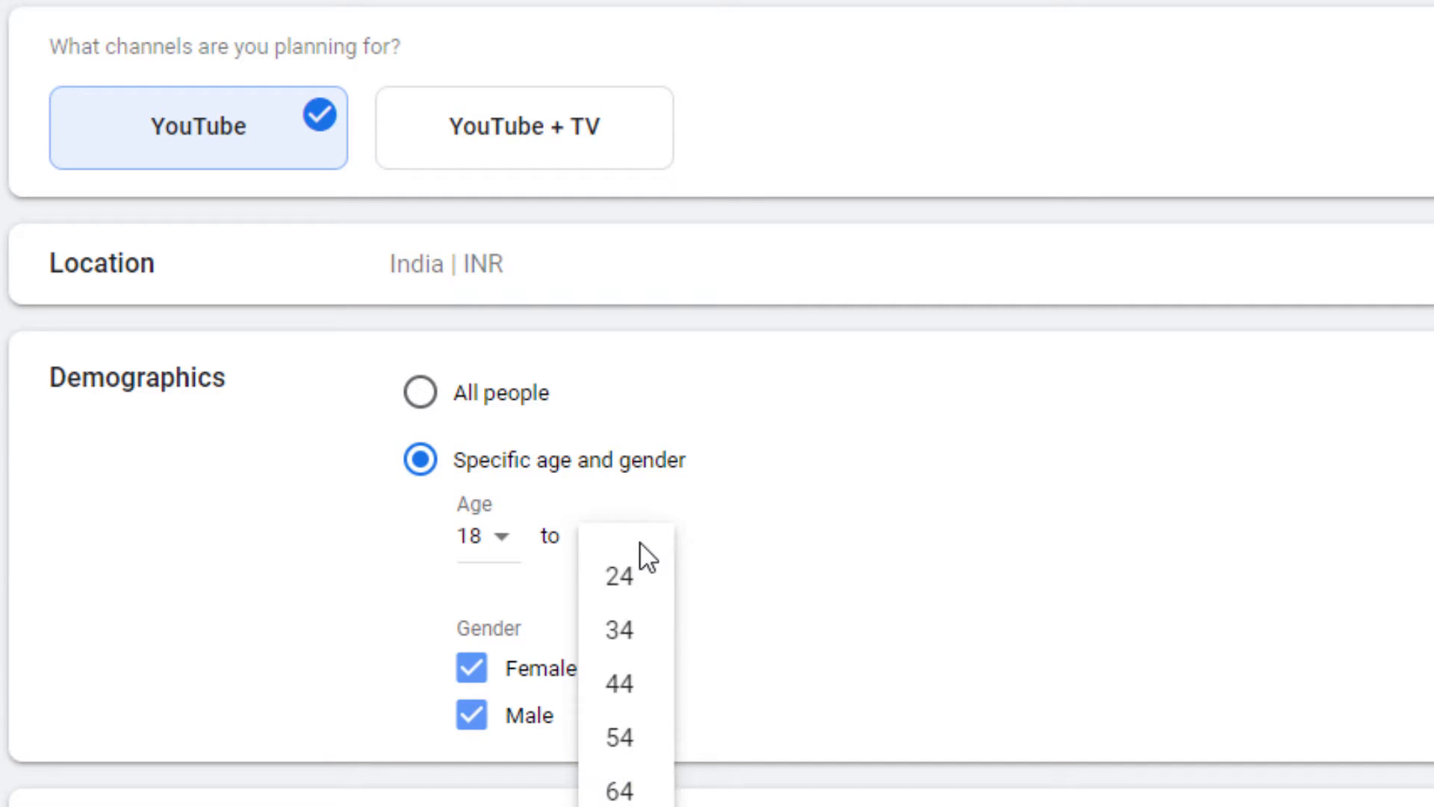
click(626, 687)
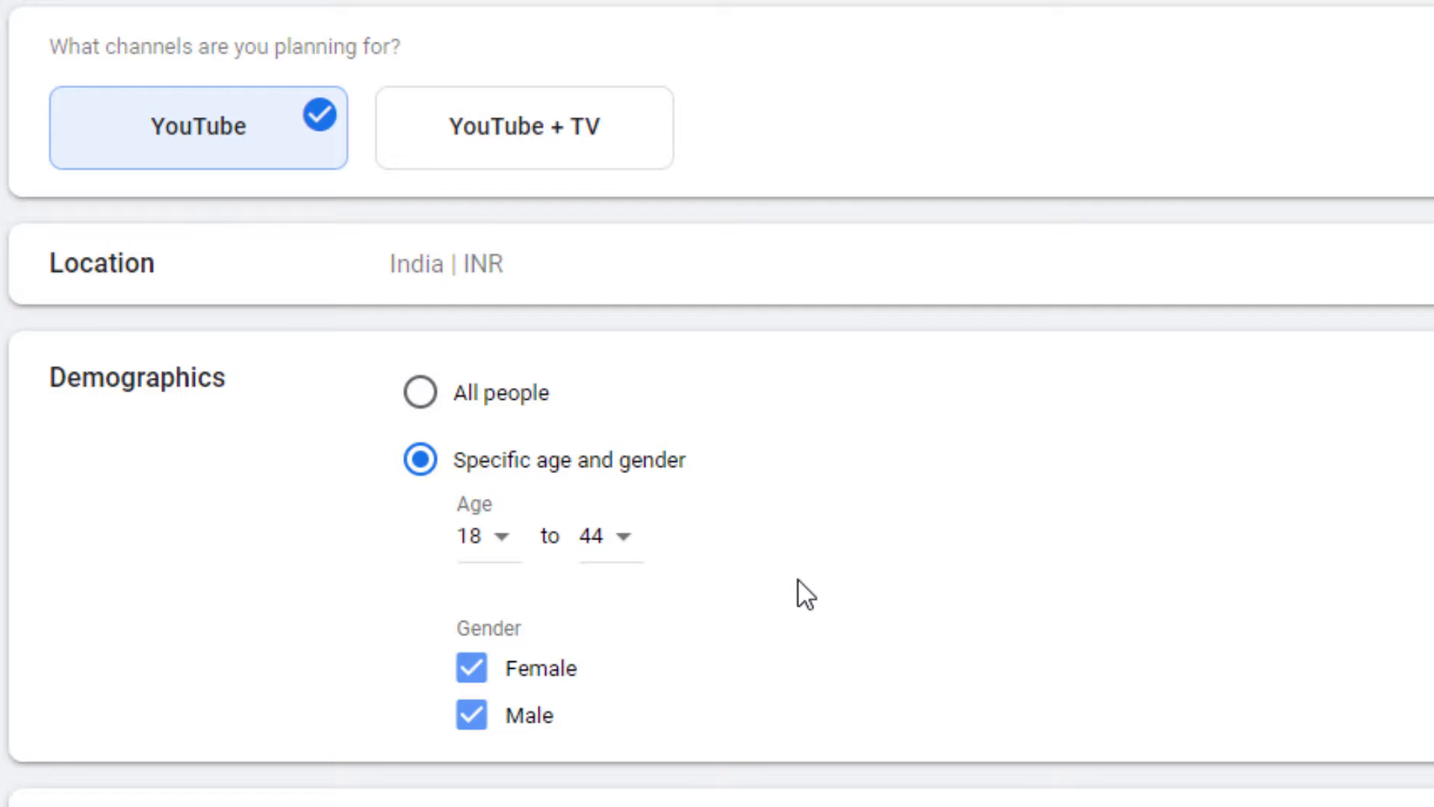
click(501, 541)
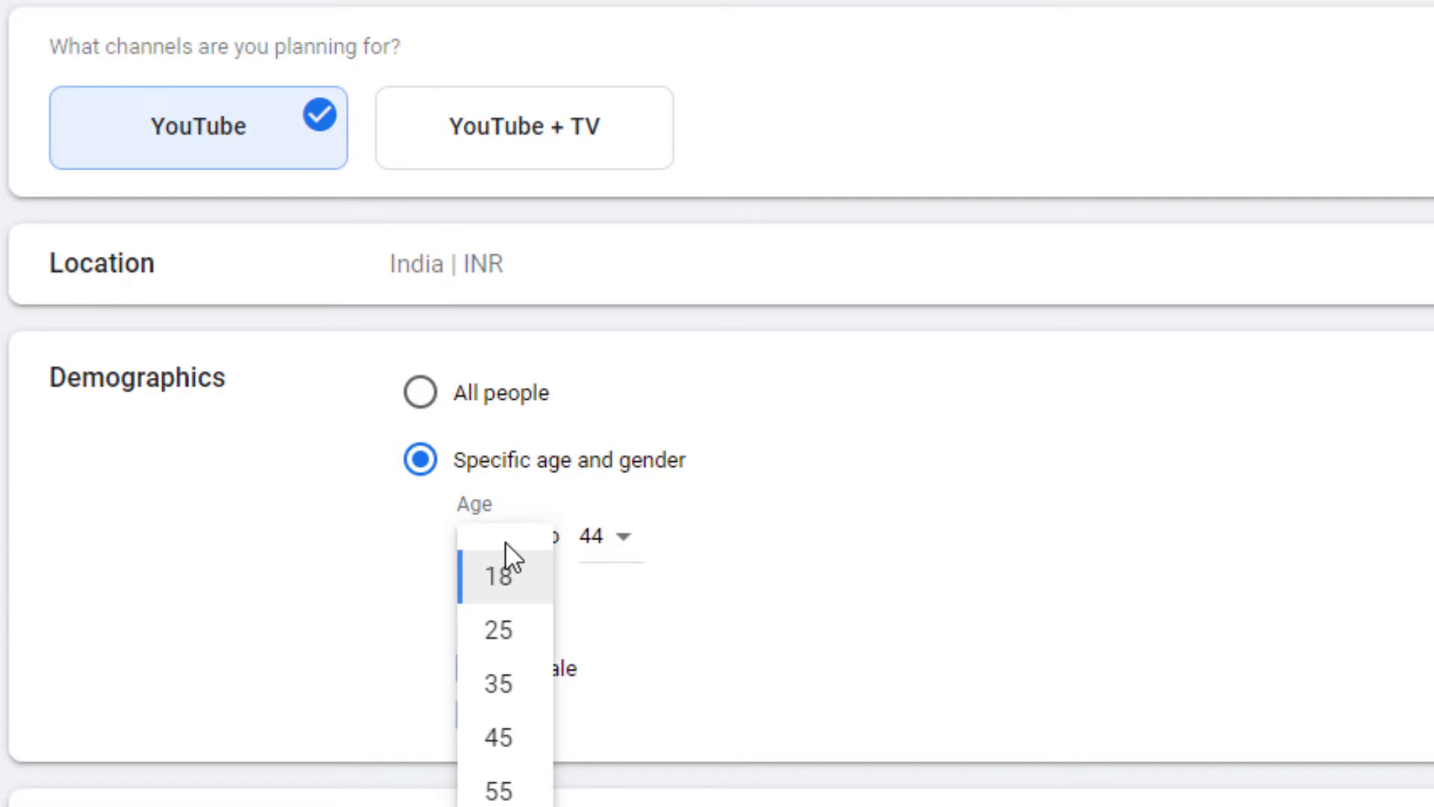
click(502, 591)
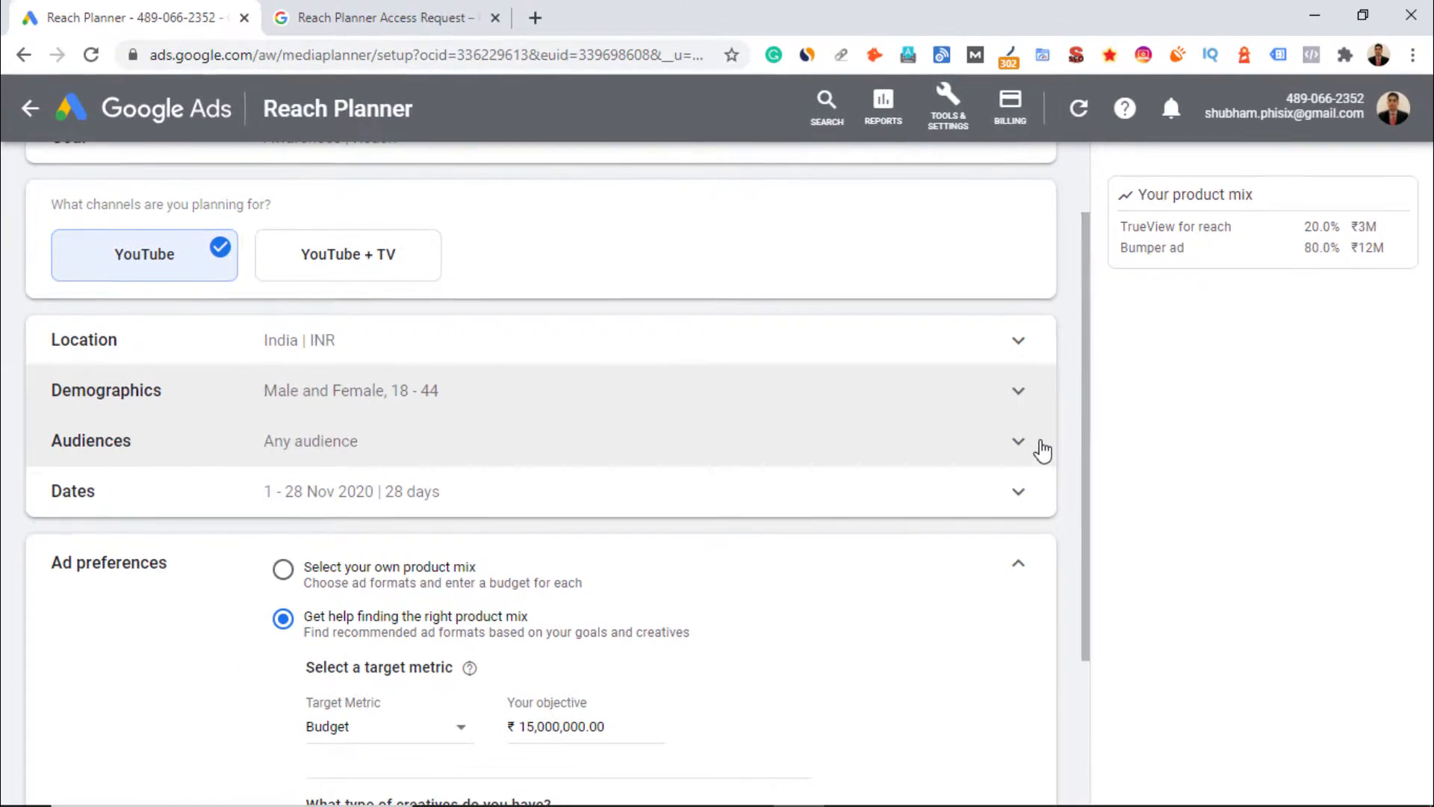
- Review the options for choosing target audiences for the forecast
click(1022, 450)
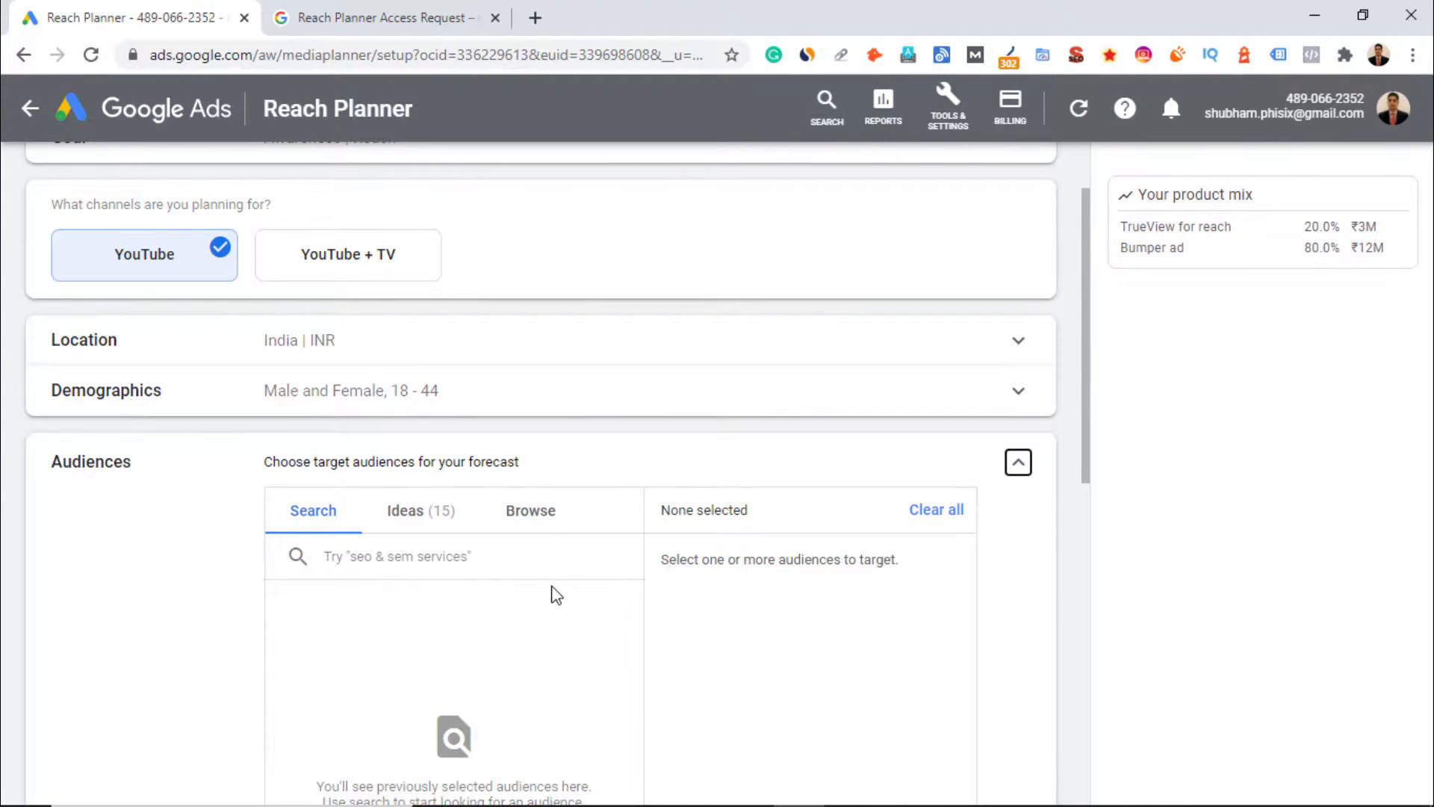
scroll(550, 590, down, 3)
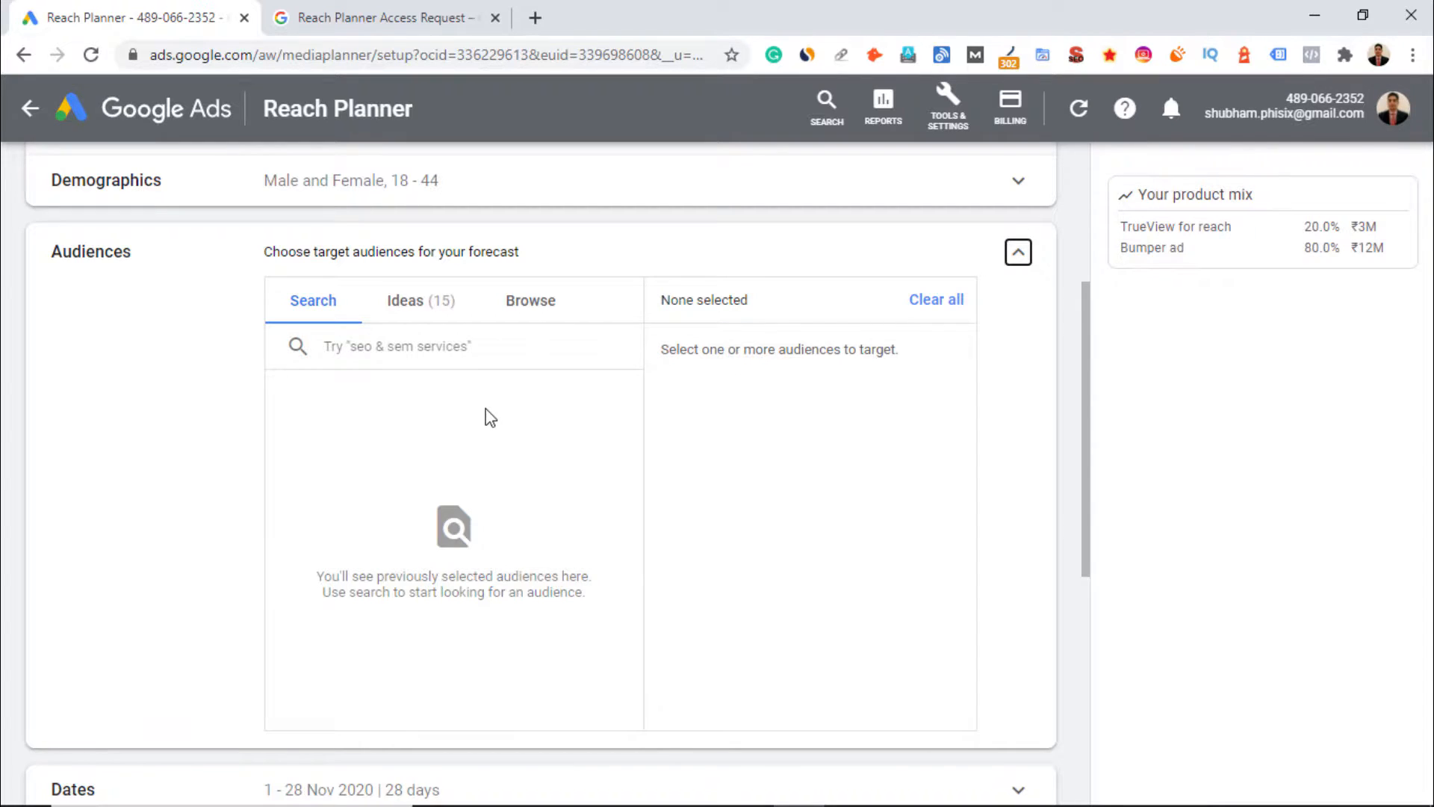
click(1020, 255)
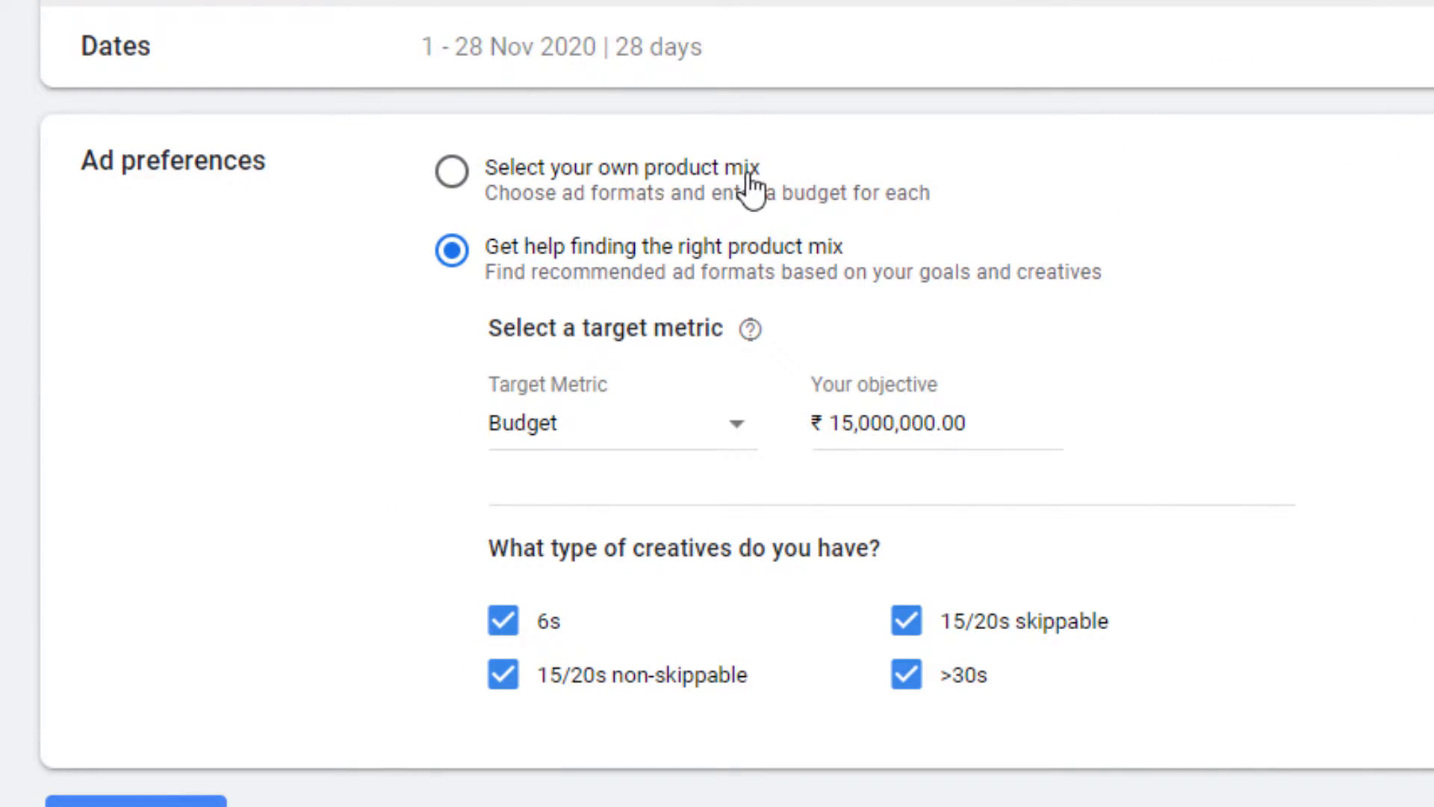
- Use your own product mix and set Non-skippable in-stream as the first ad format with a budget of ₹15,000
click(457, 178)
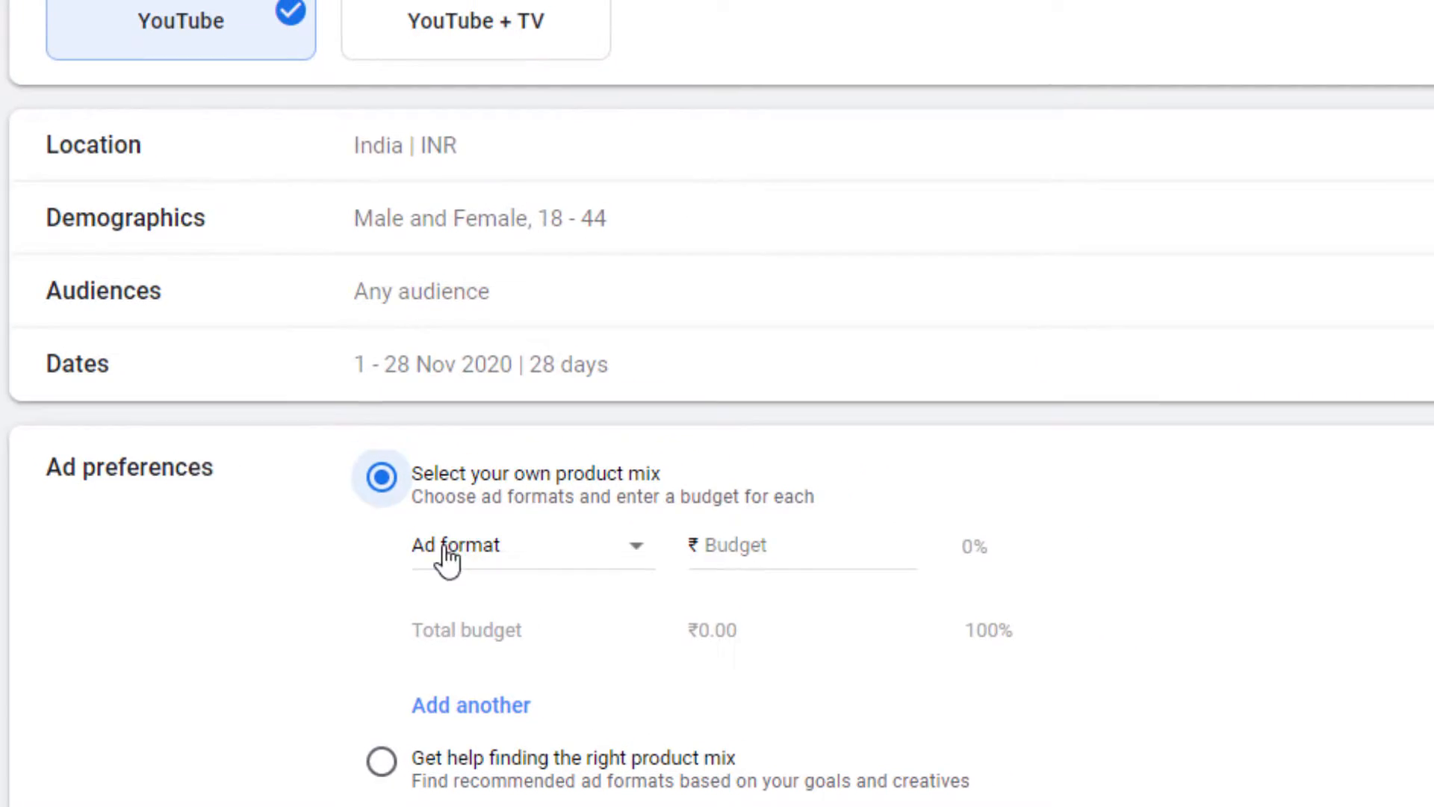
click(641, 556)
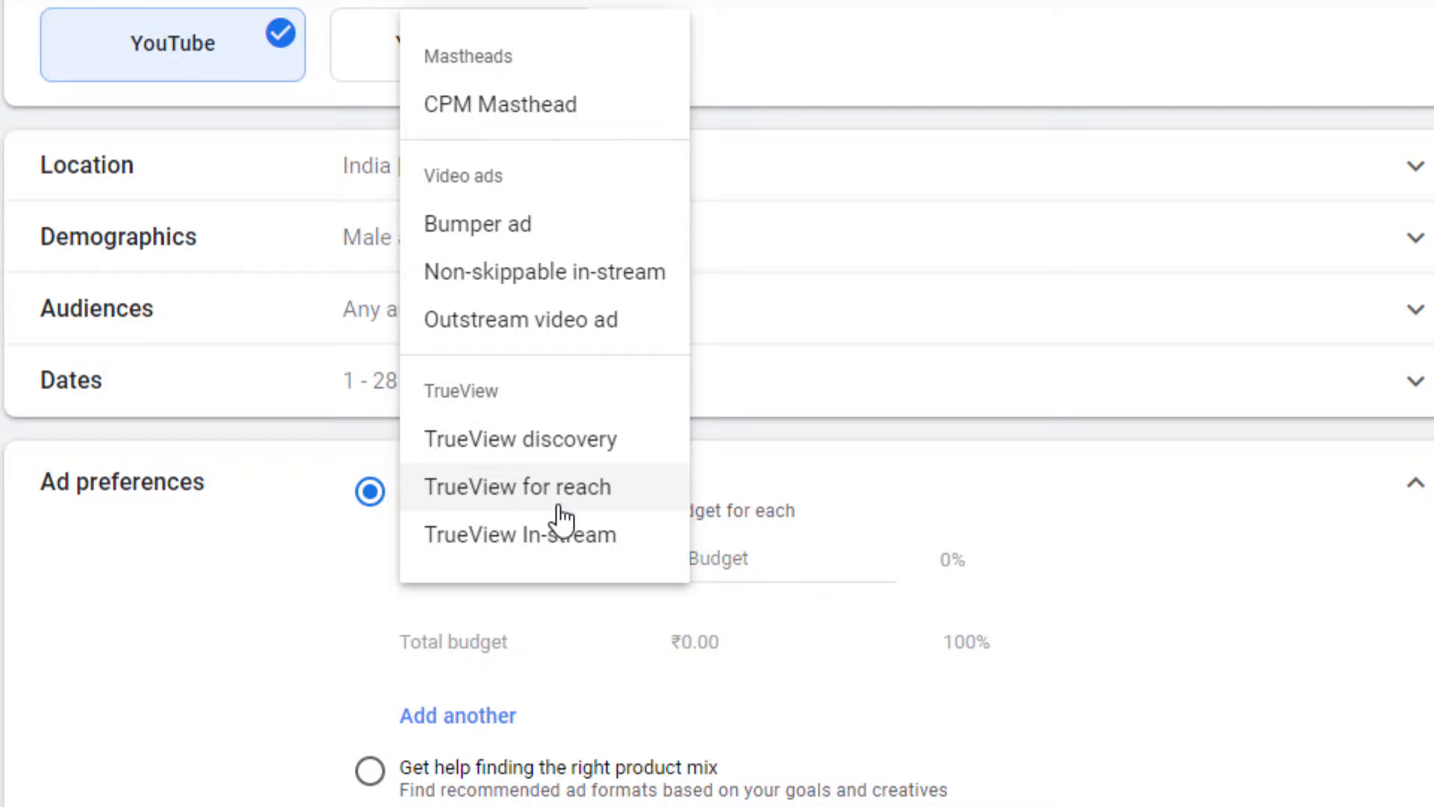
click(532, 284)
click(761, 569)
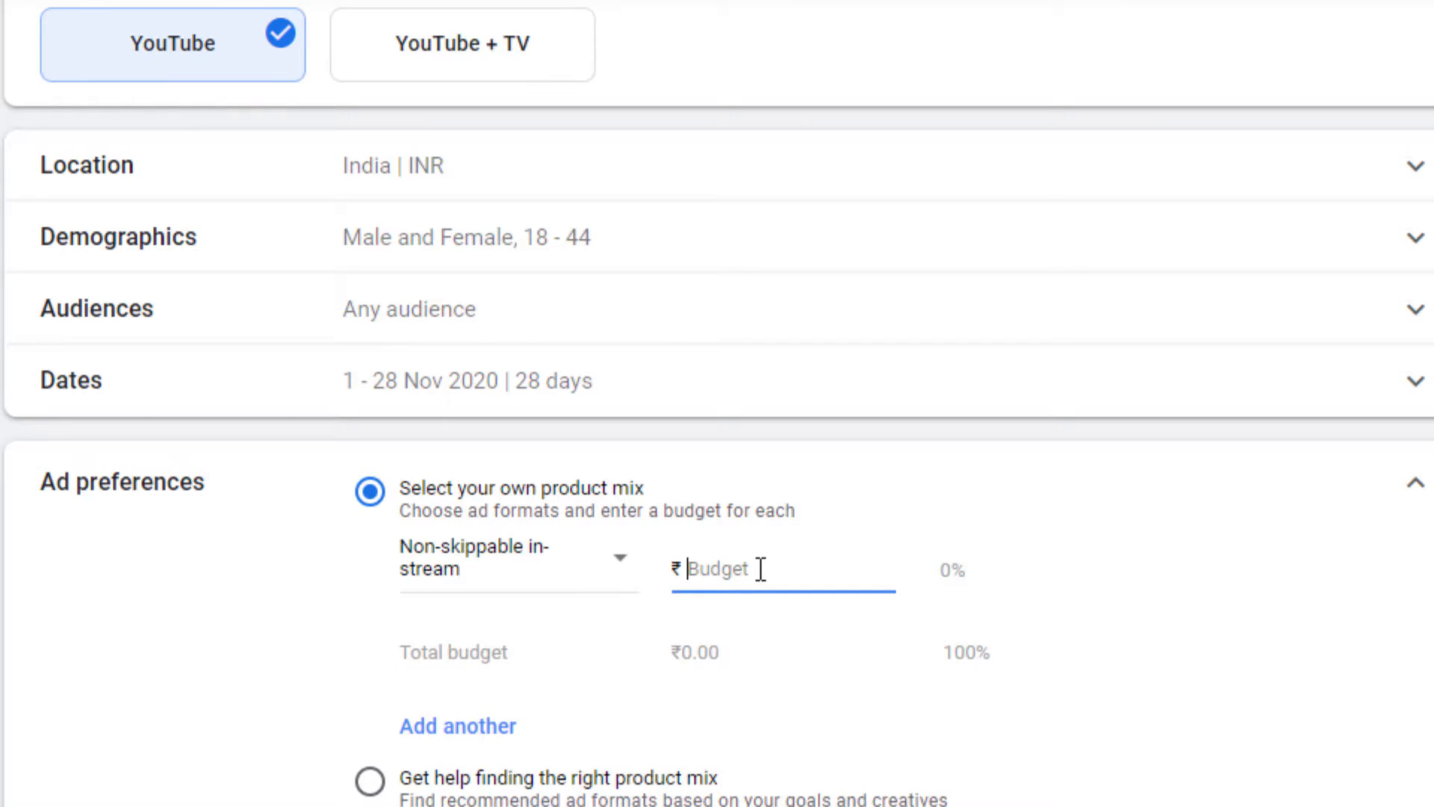
text(15000)
click(1172, 575)
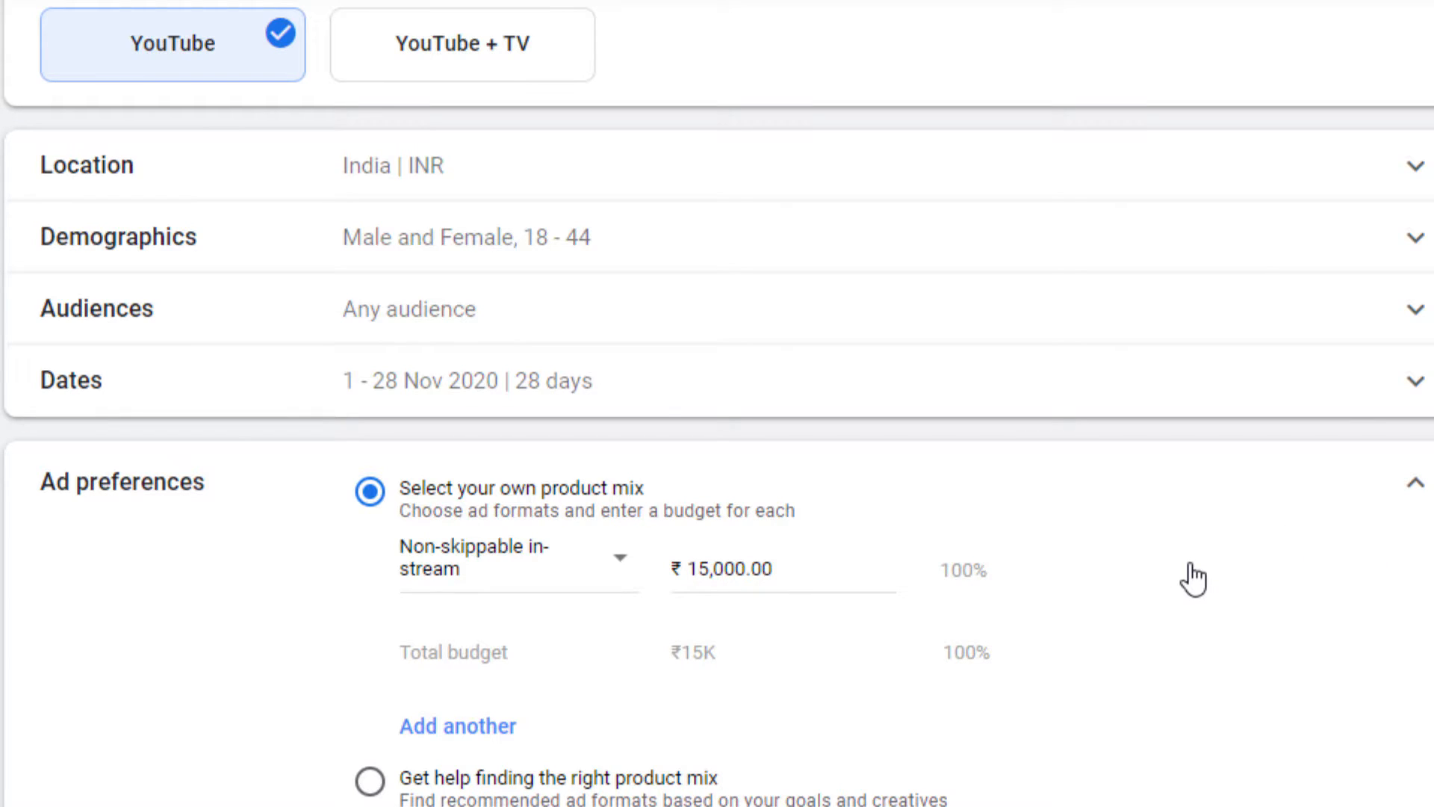
- Add TrueView discovery as a second ad format with a budget of ₹15,000
scroll(1145, 579, down, 1)
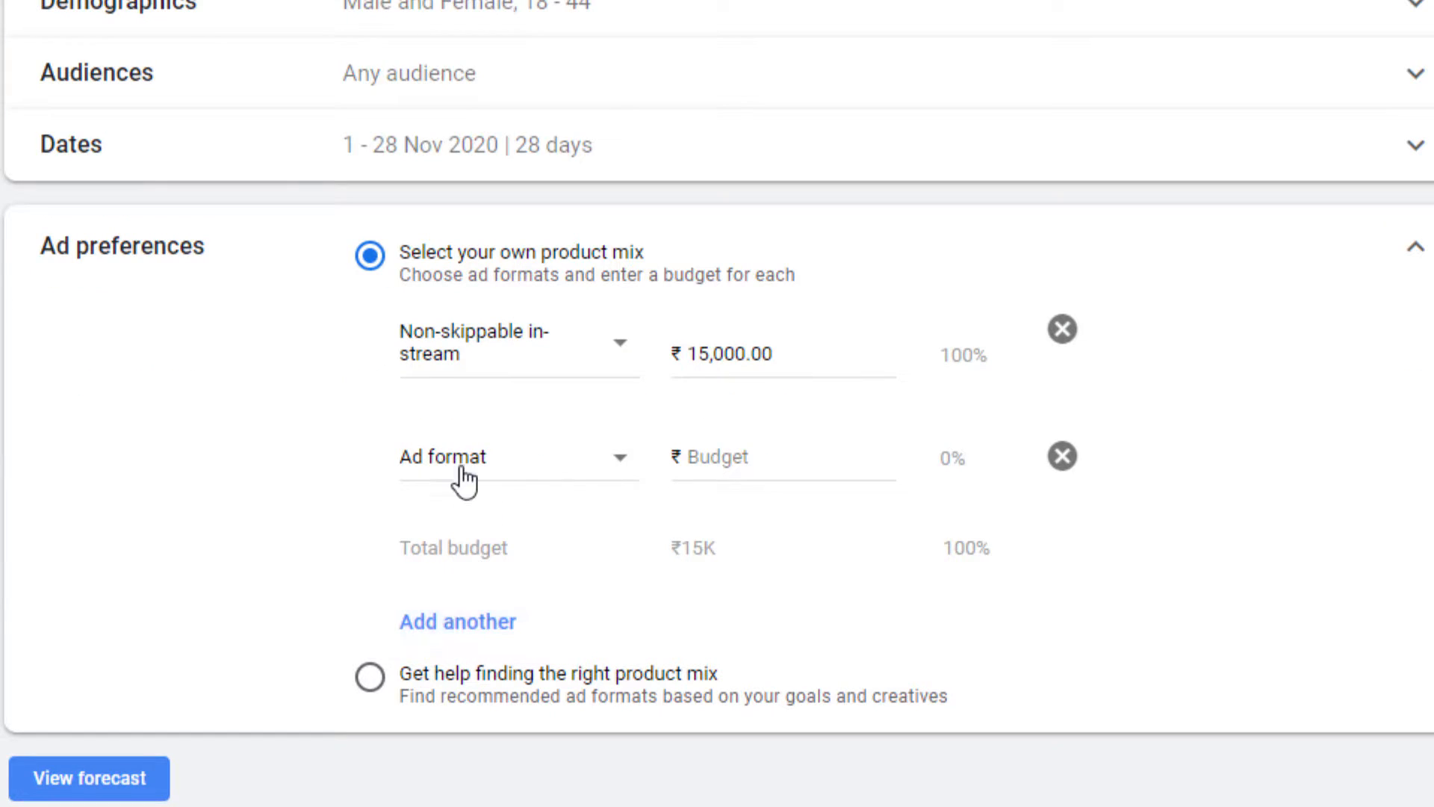
click(626, 465)
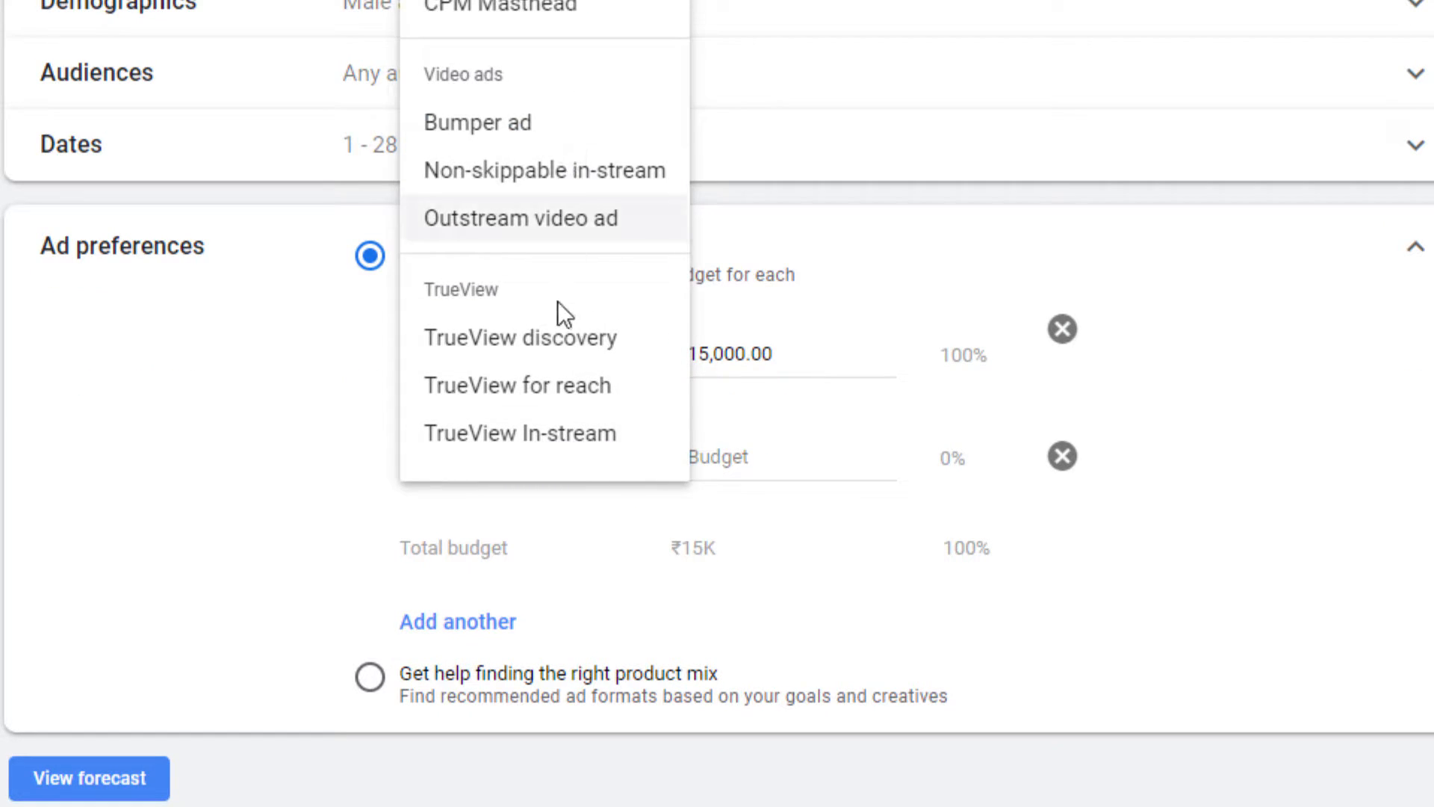
click(539, 349)
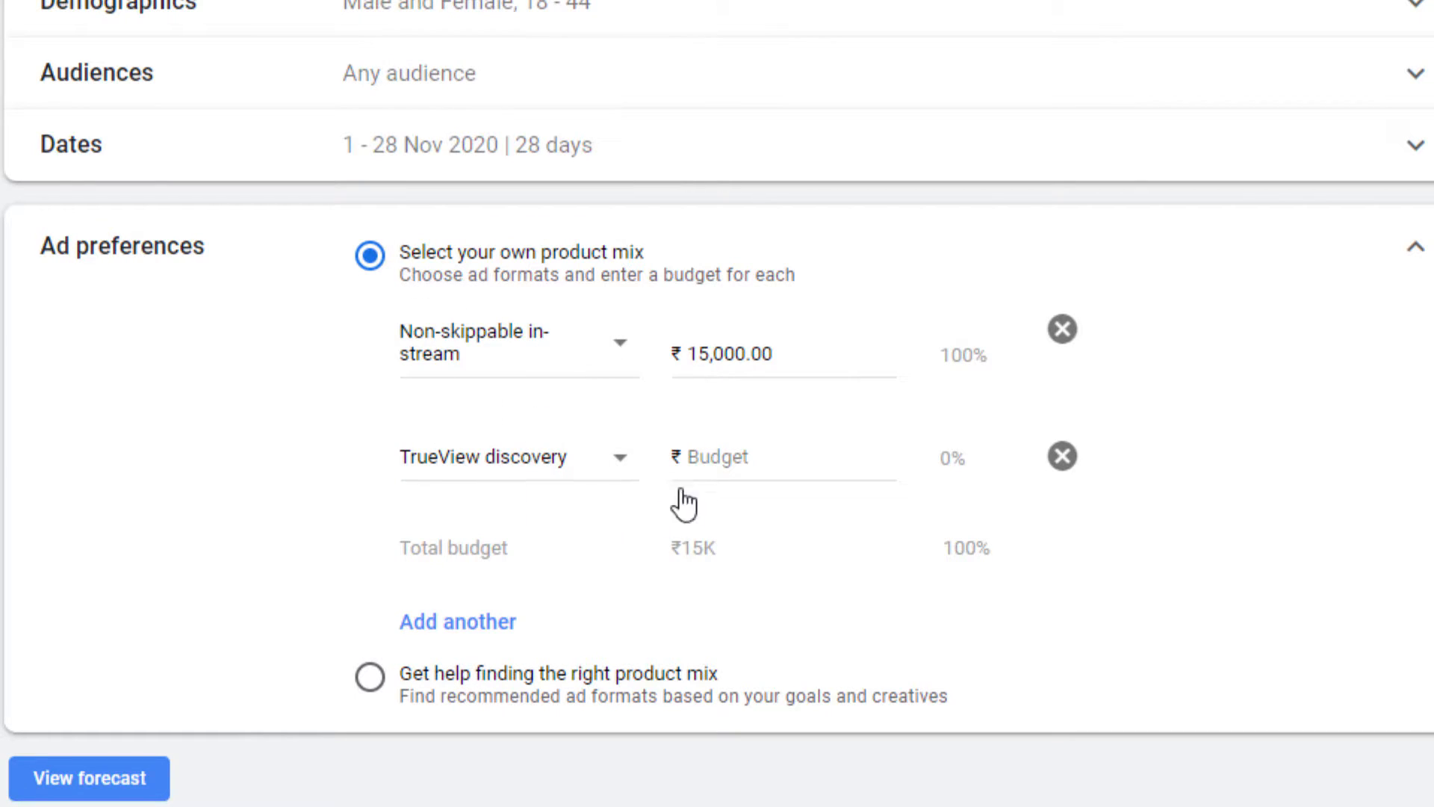
click(744, 453)
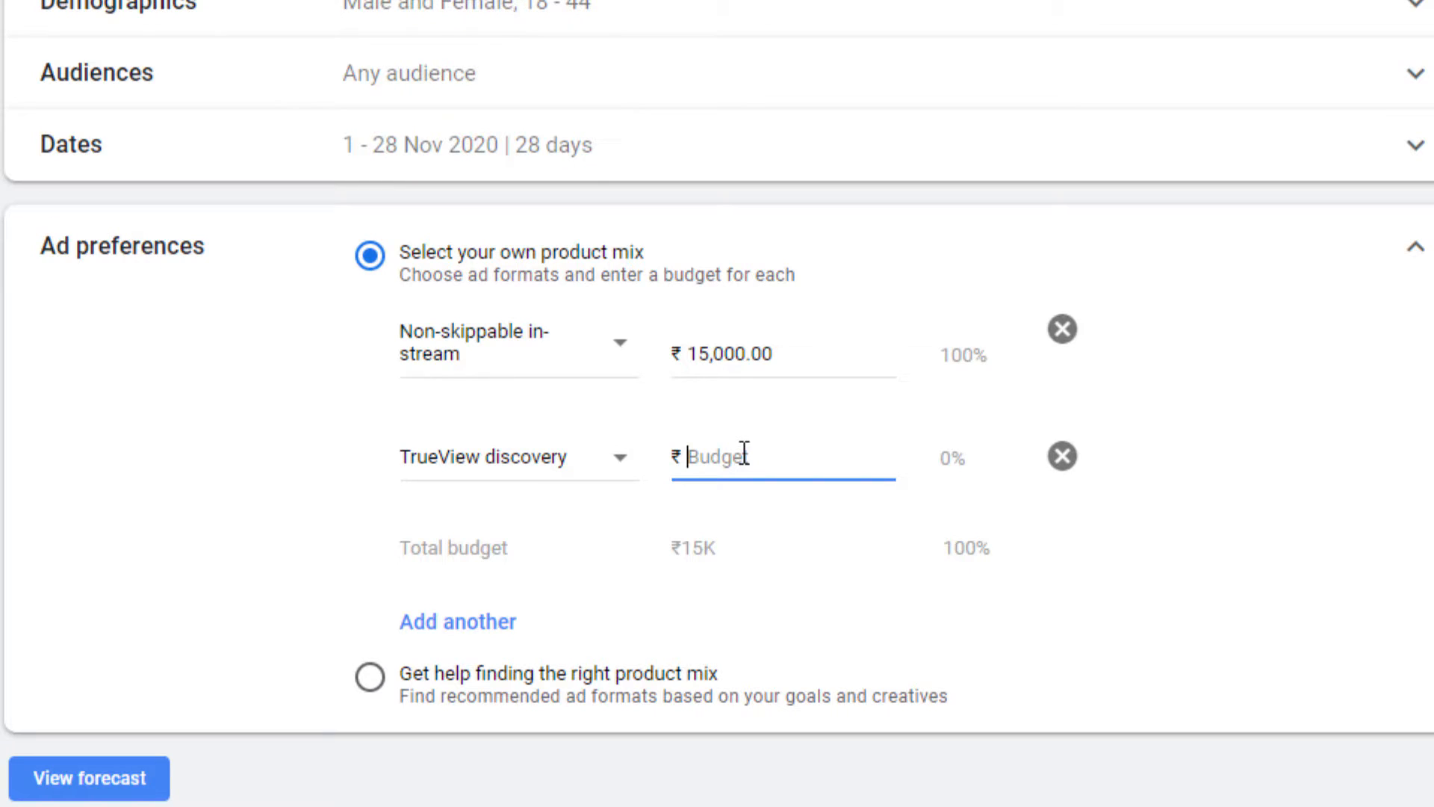
text(15,)
text(000)
click(1220, 416)
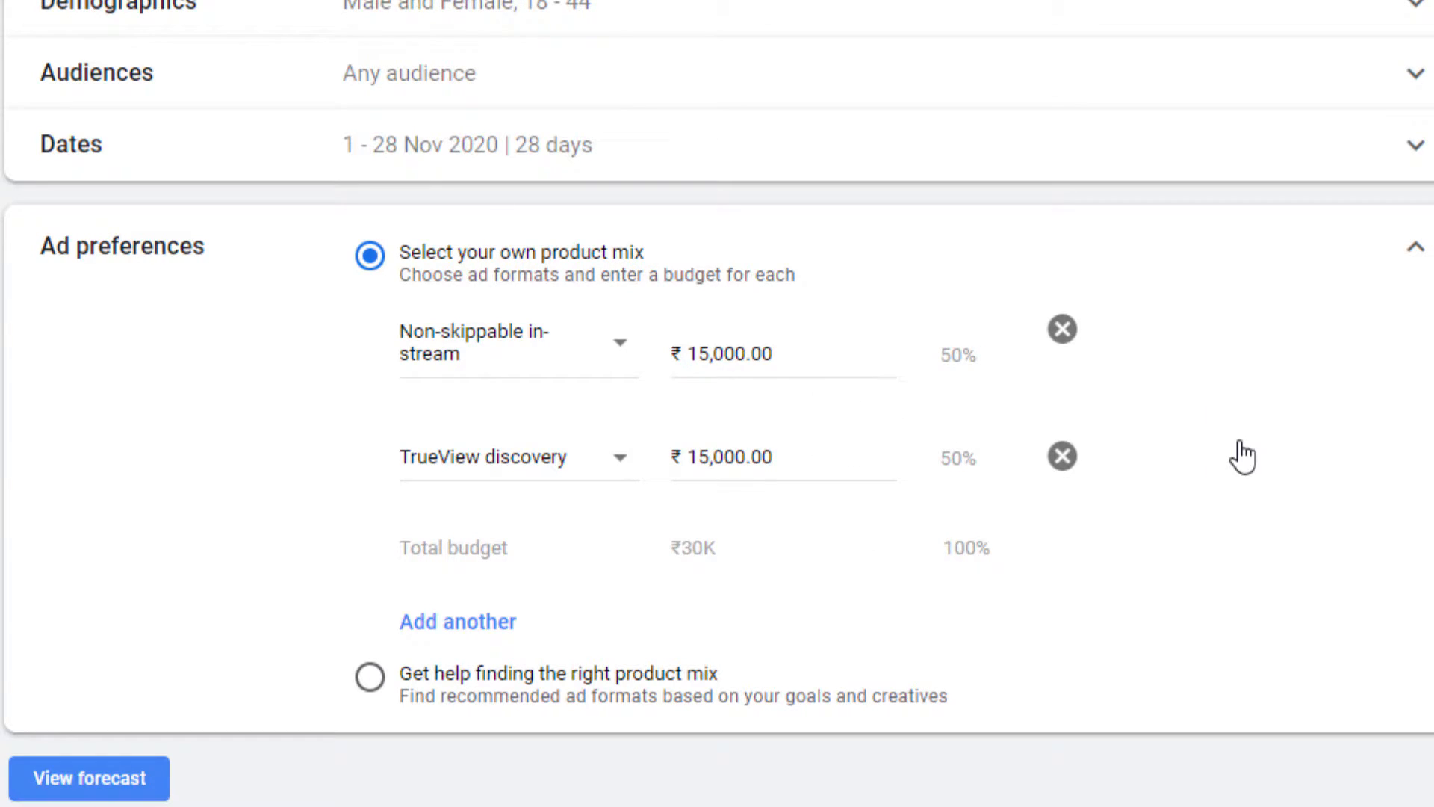
- Generate the forecast for the configured plan and dismiss the tip about refining it
click(118, 781)
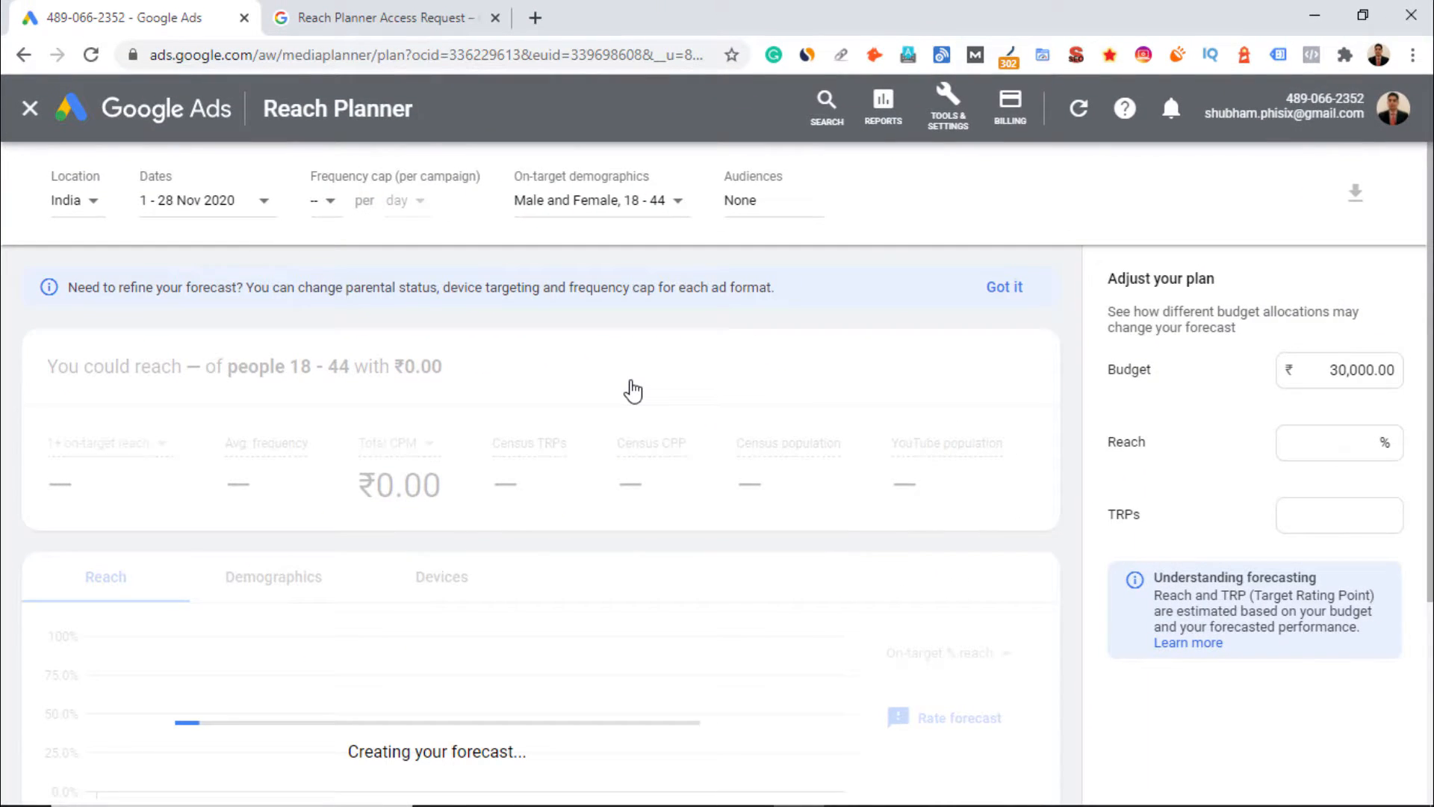
click(1004, 288)
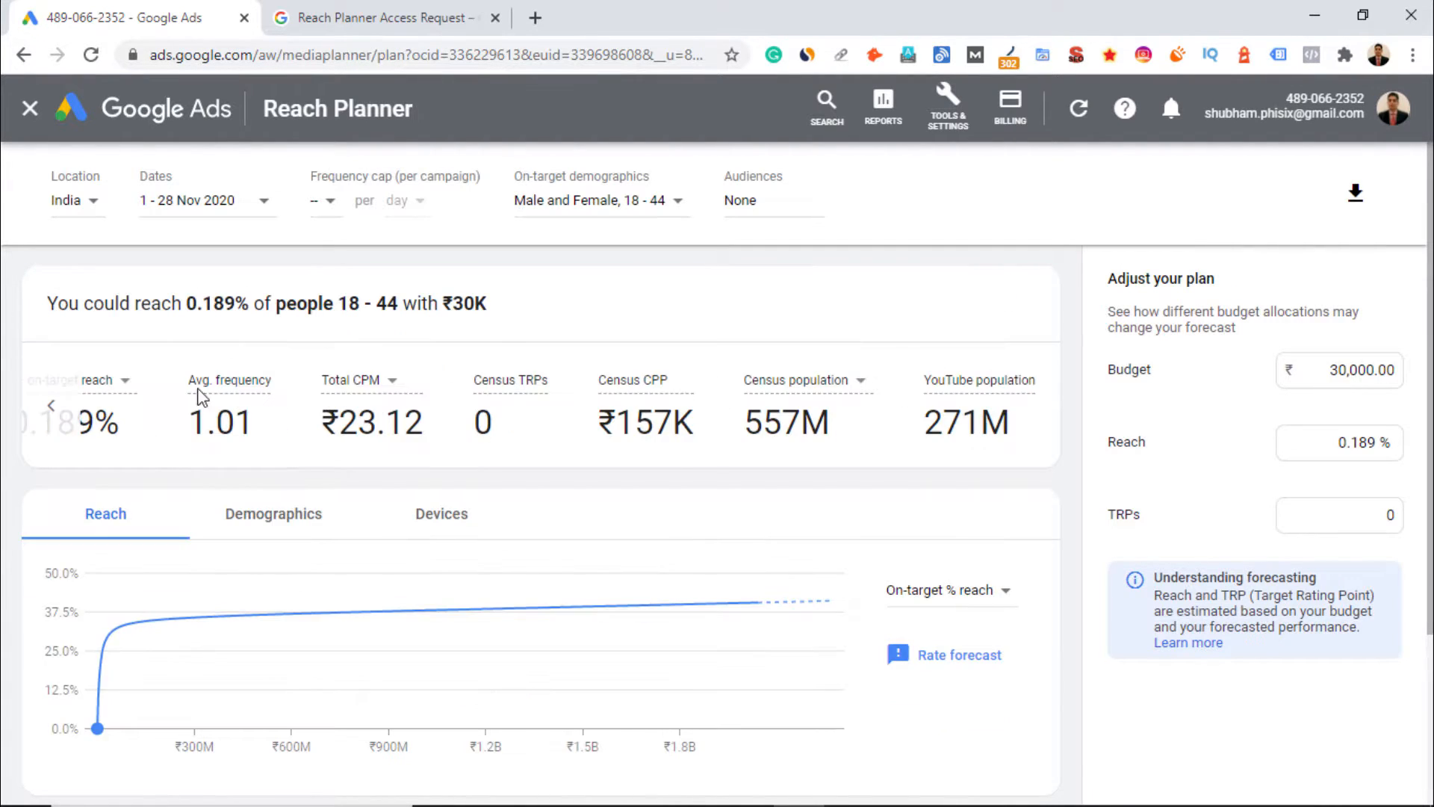
- Examine the forecast's summary metrics, from on-target reach and average frequency through to YouTube population
click(61, 403)
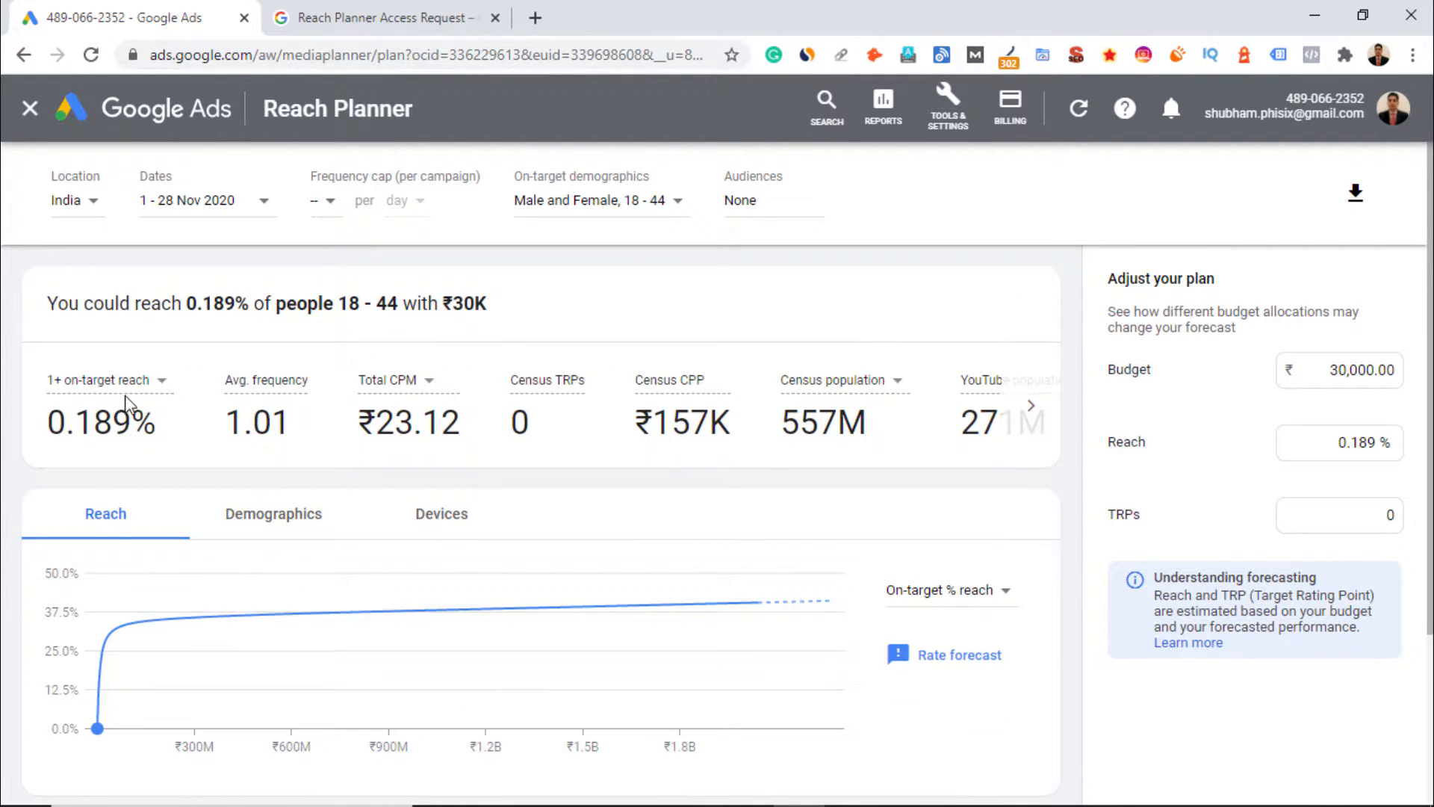
click(1031, 407)
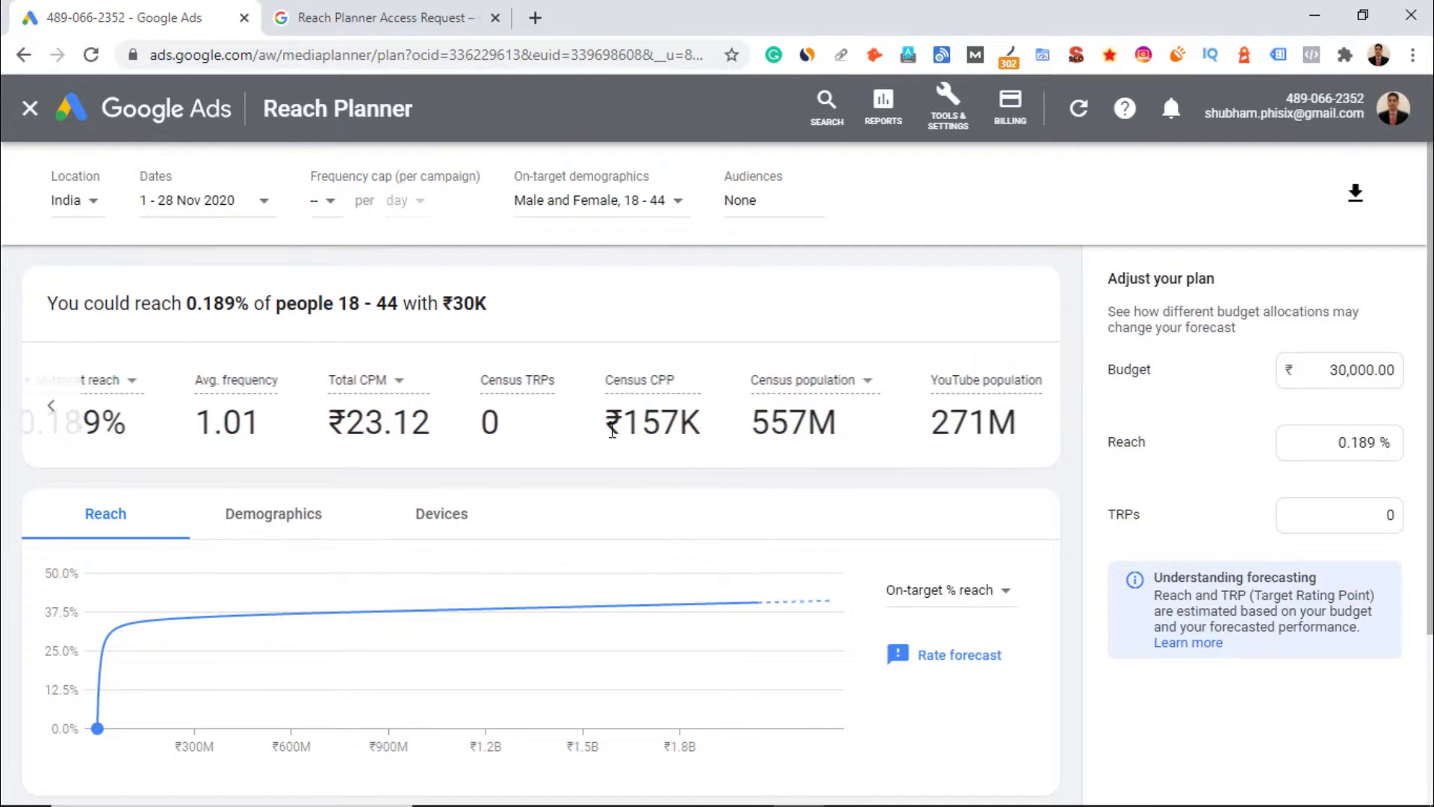
click(56, 405)
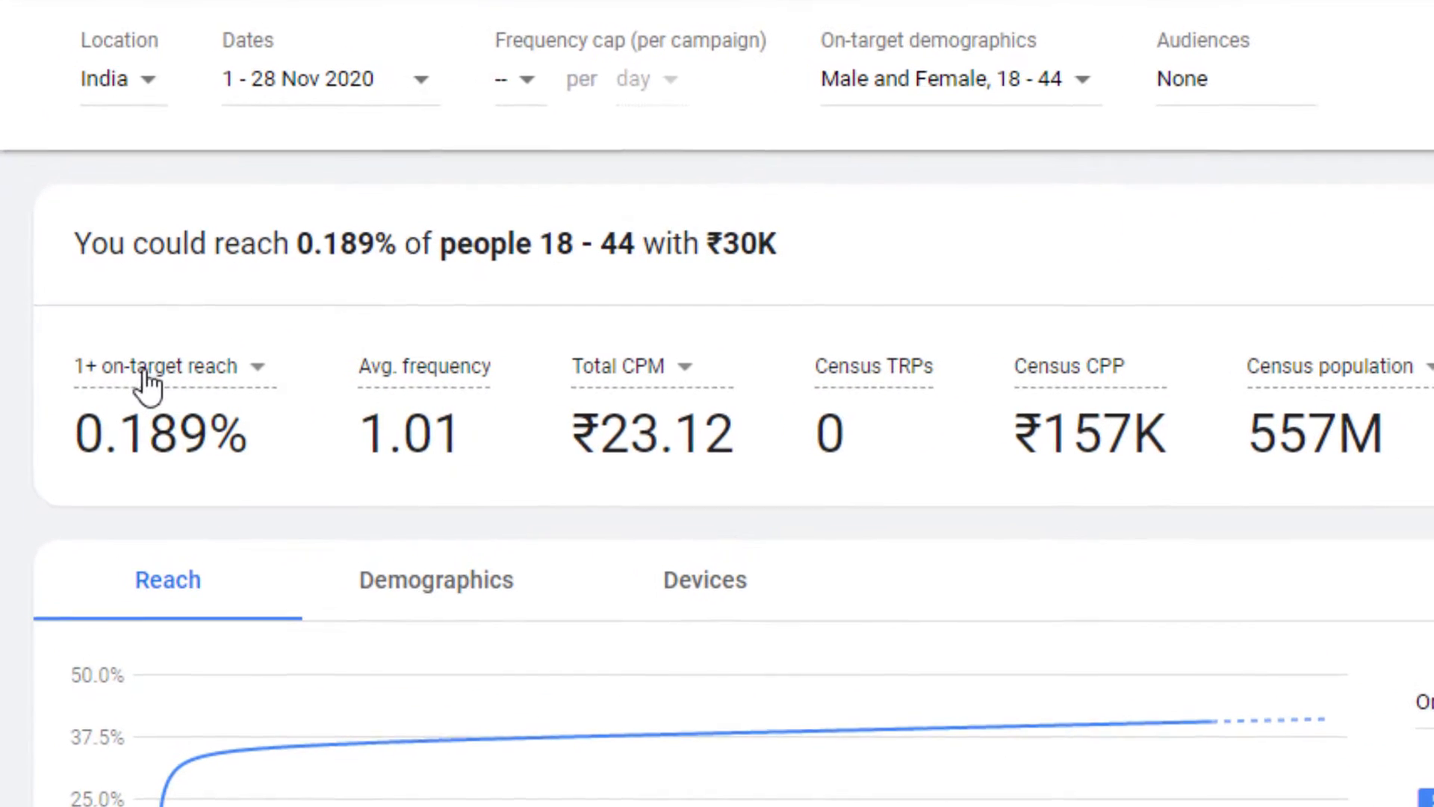
- Remove the TrueView discovery ad format from the media plan
mouse_move(136, 396)
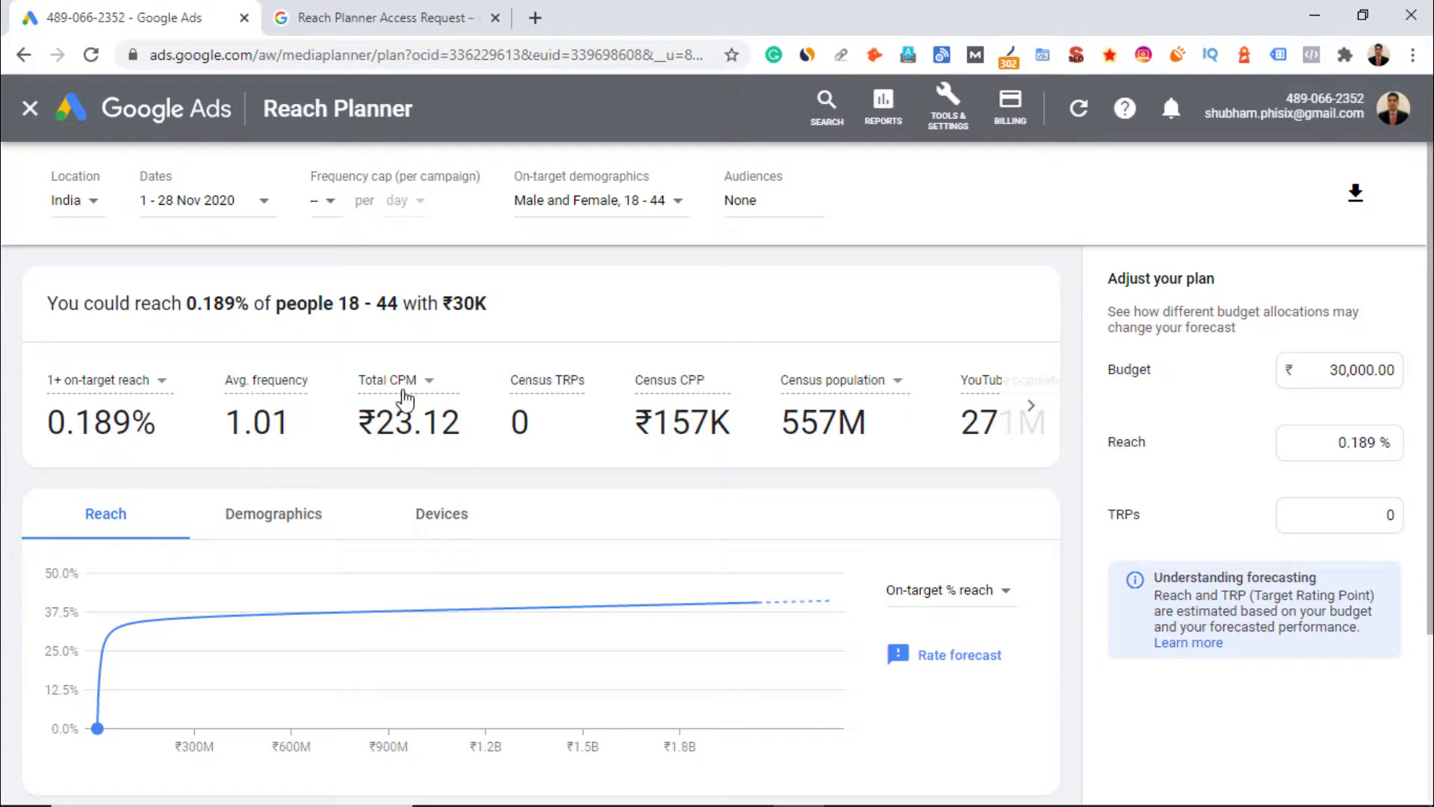
mouse_move(438, 397)
click(1031, 405)
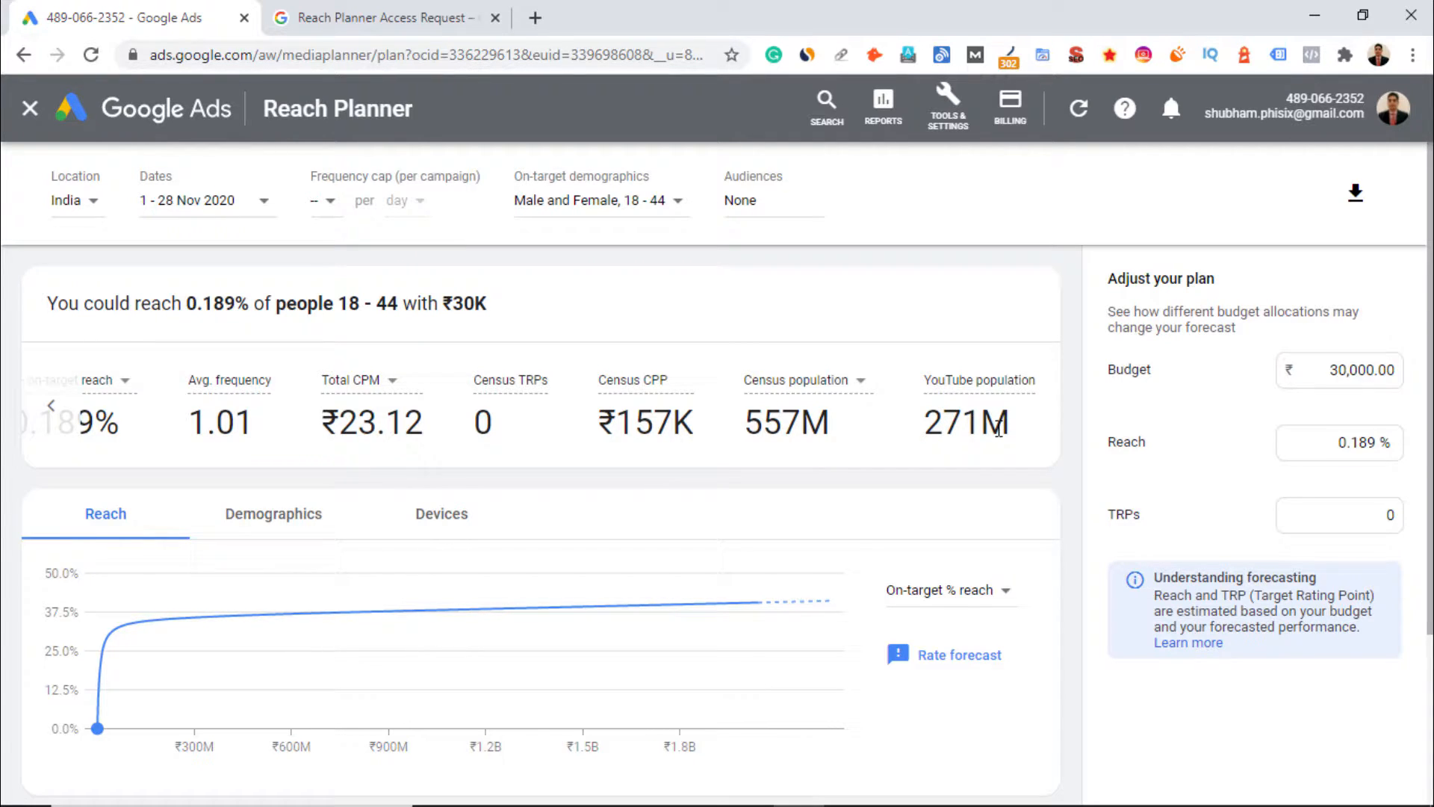
scroll(1007, 425, down, 3)
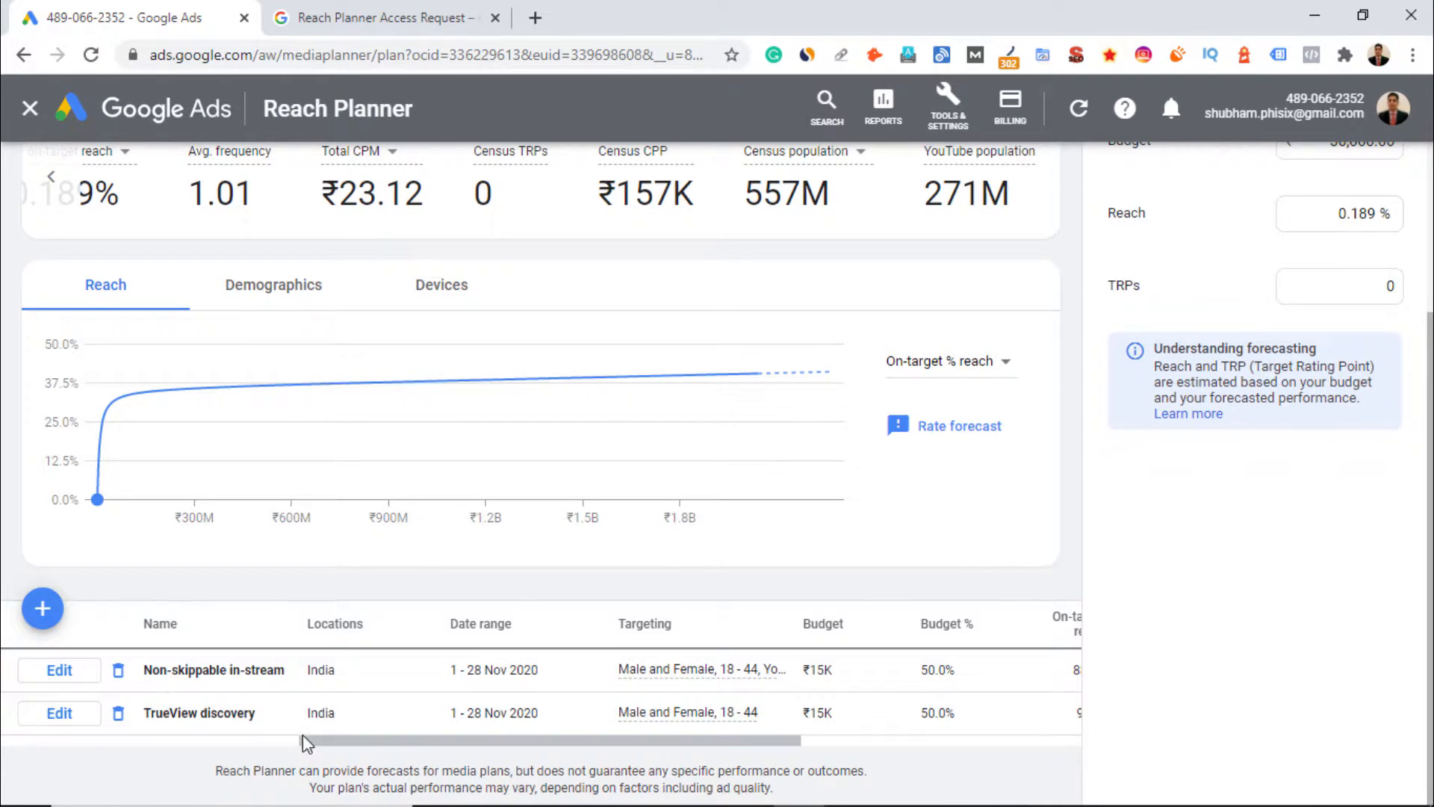
scroll(384, 715, up, 3)
scroll(423, 704, down, 3)
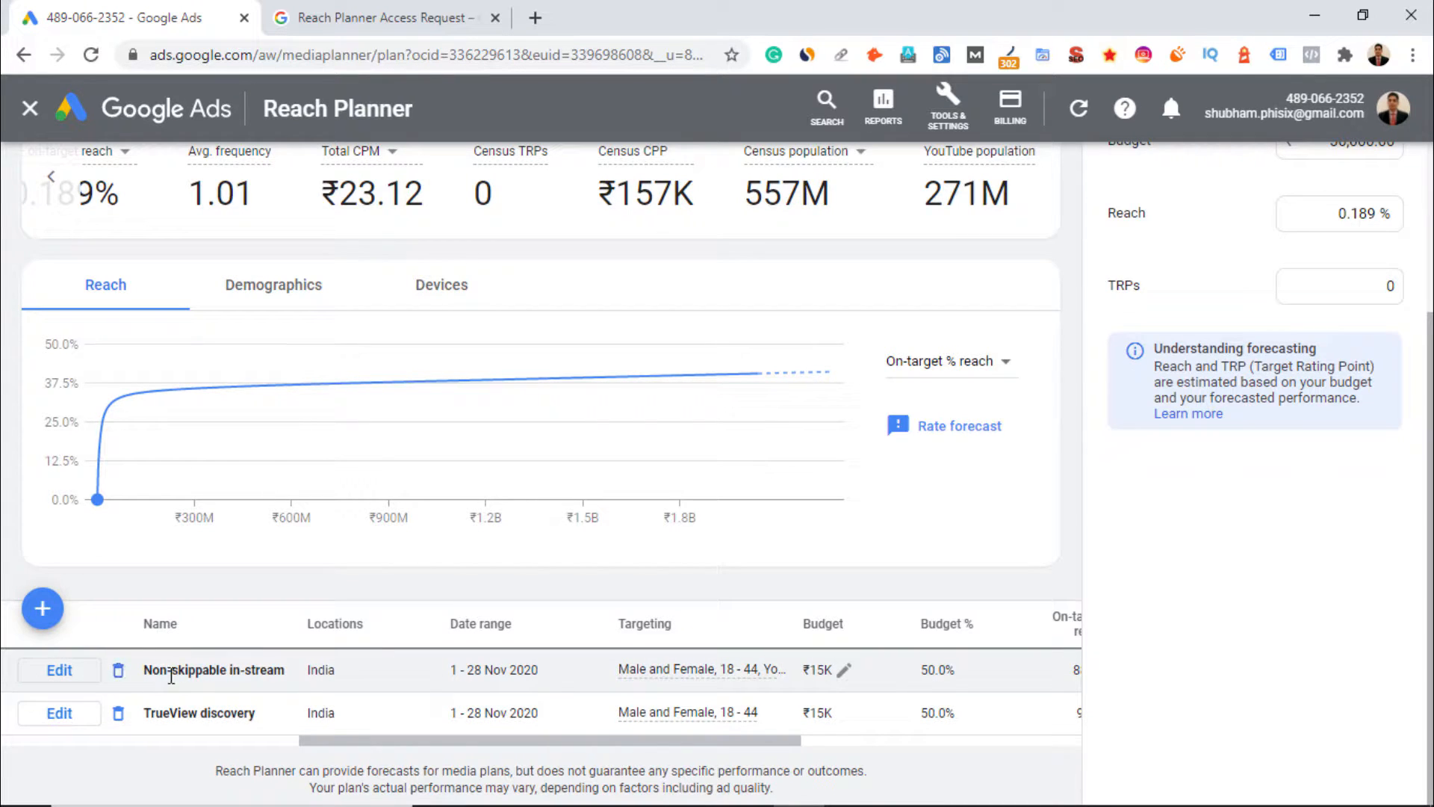
click(118, 713)
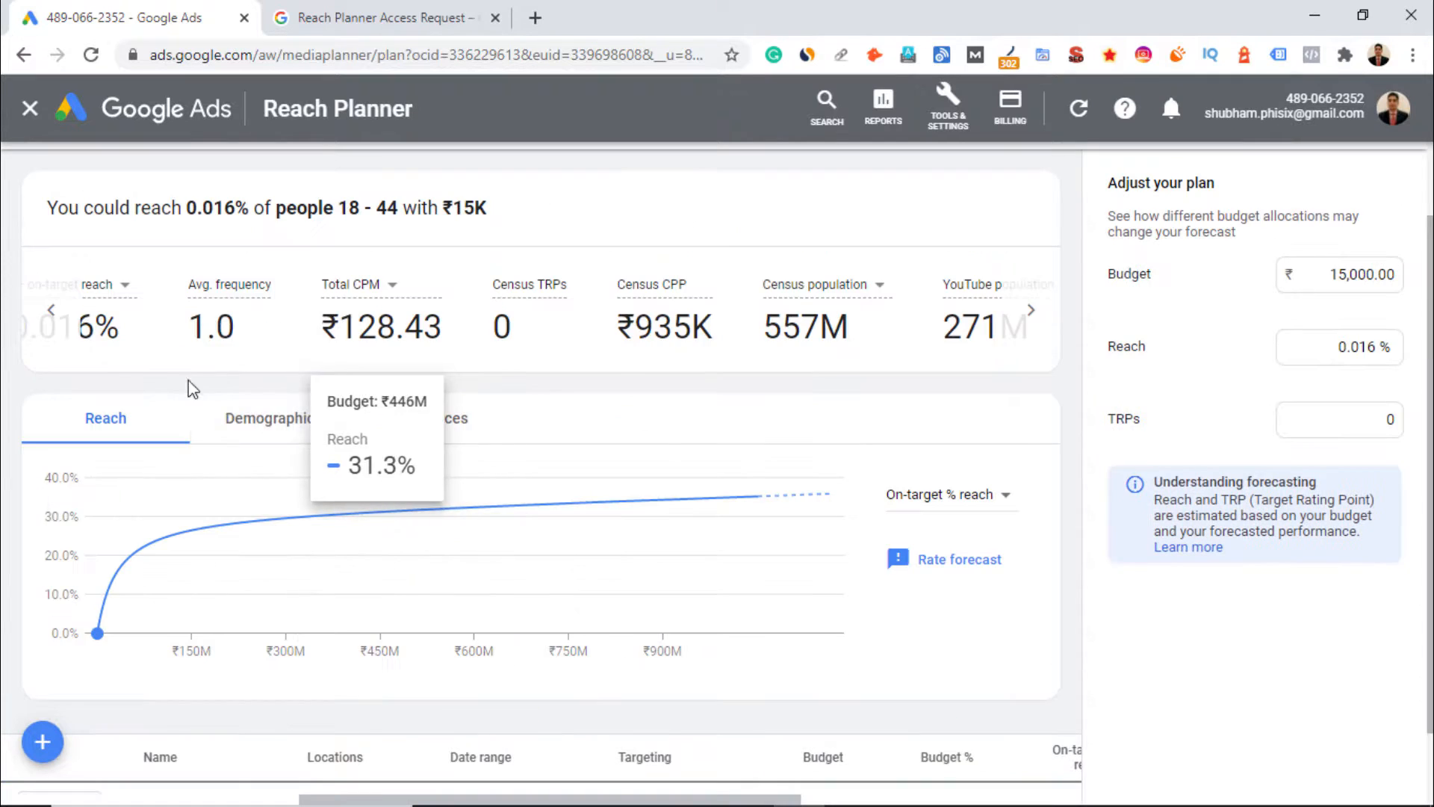
- Examine the updated forecast's on-target reach, census population, YouTube population and total CPM
click(49, 310)
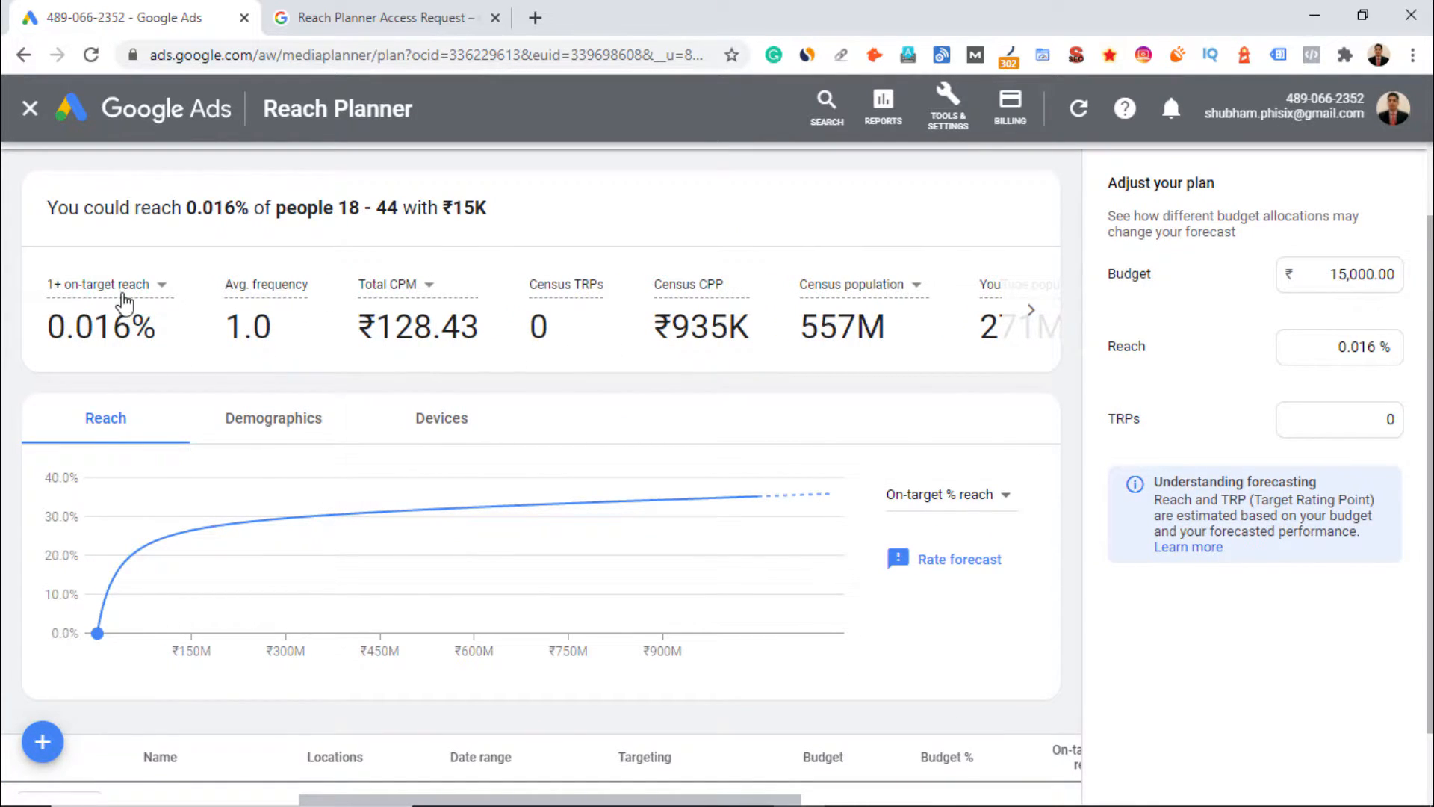
drag(78, 328, 132, 328)
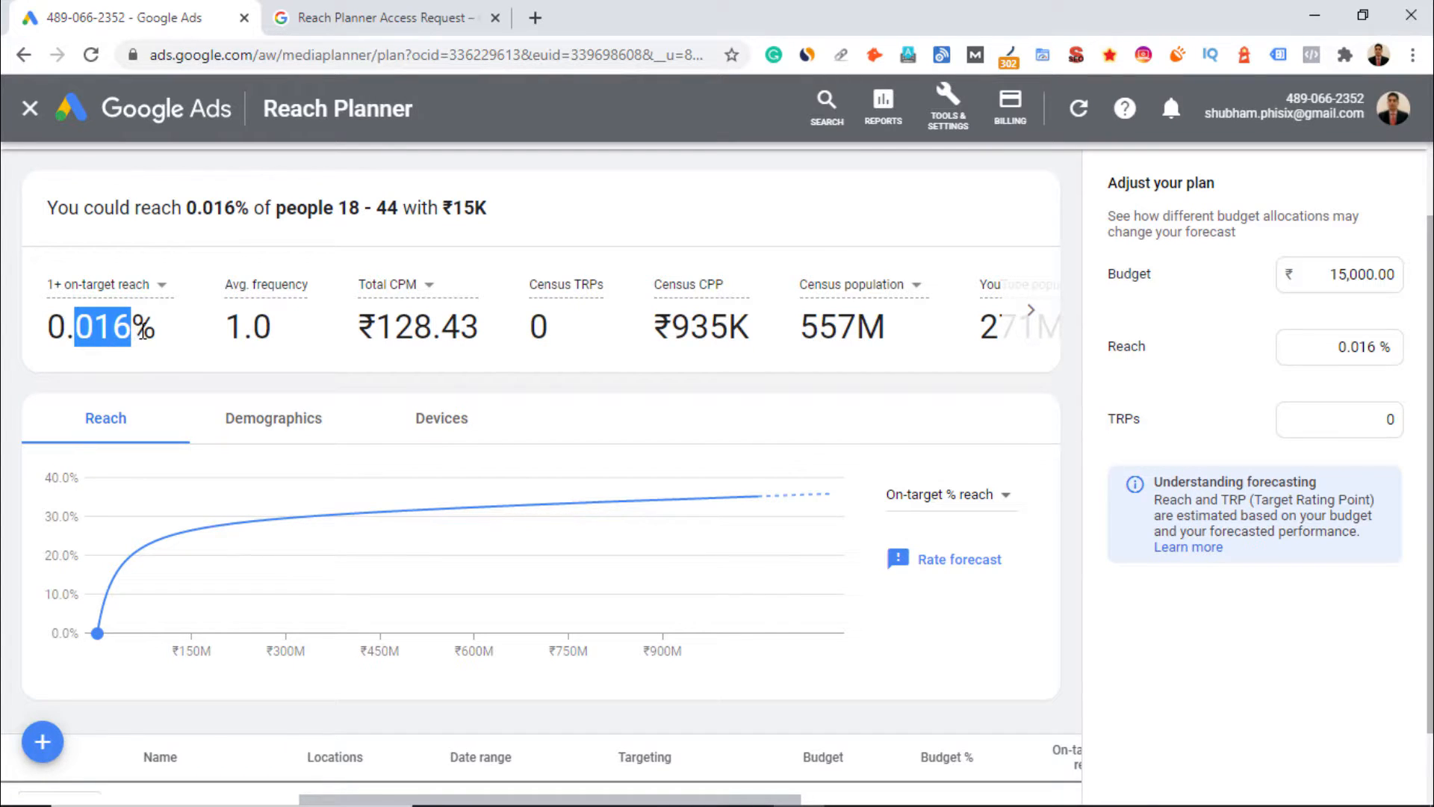
click(82, 358)
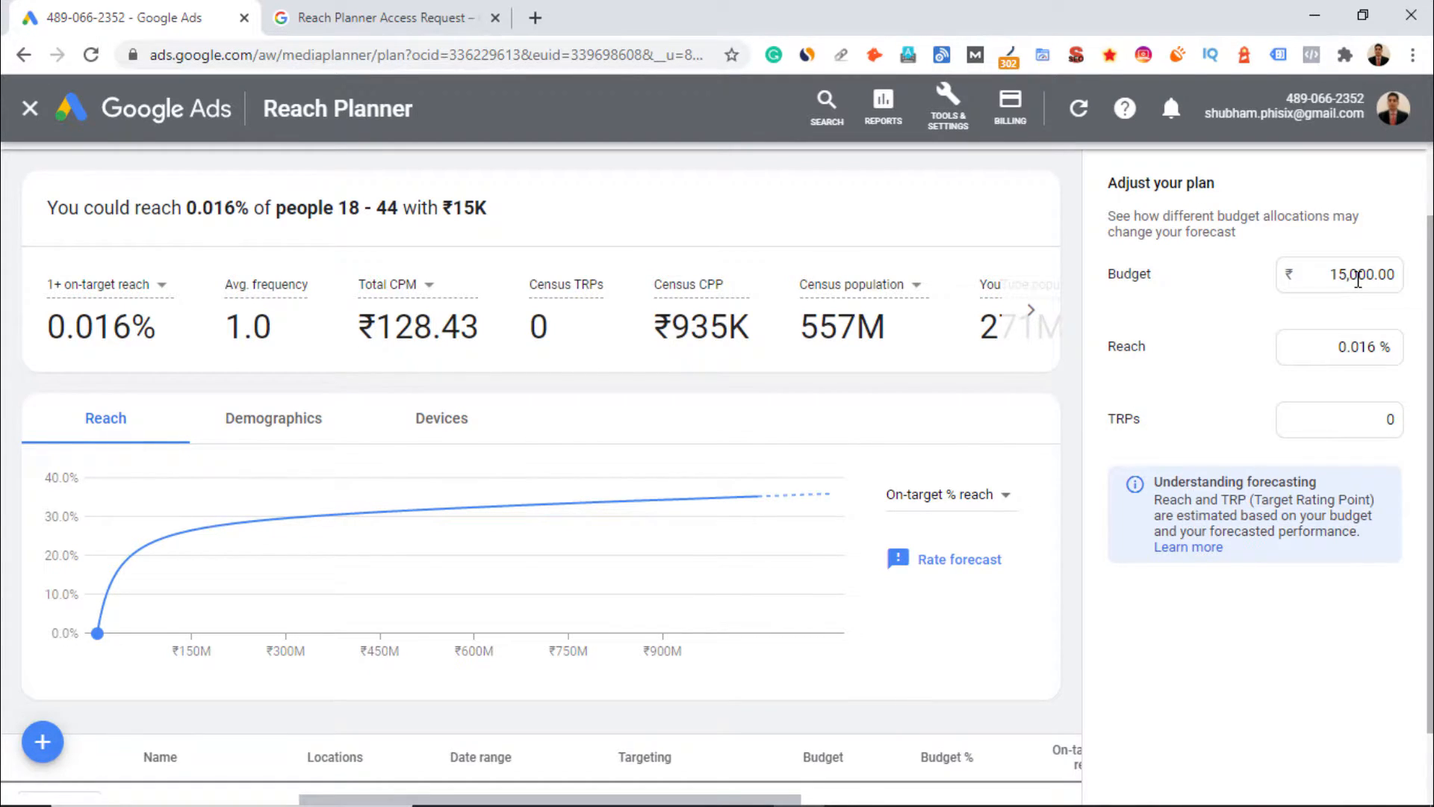
drag(169, 336, 47, 338)
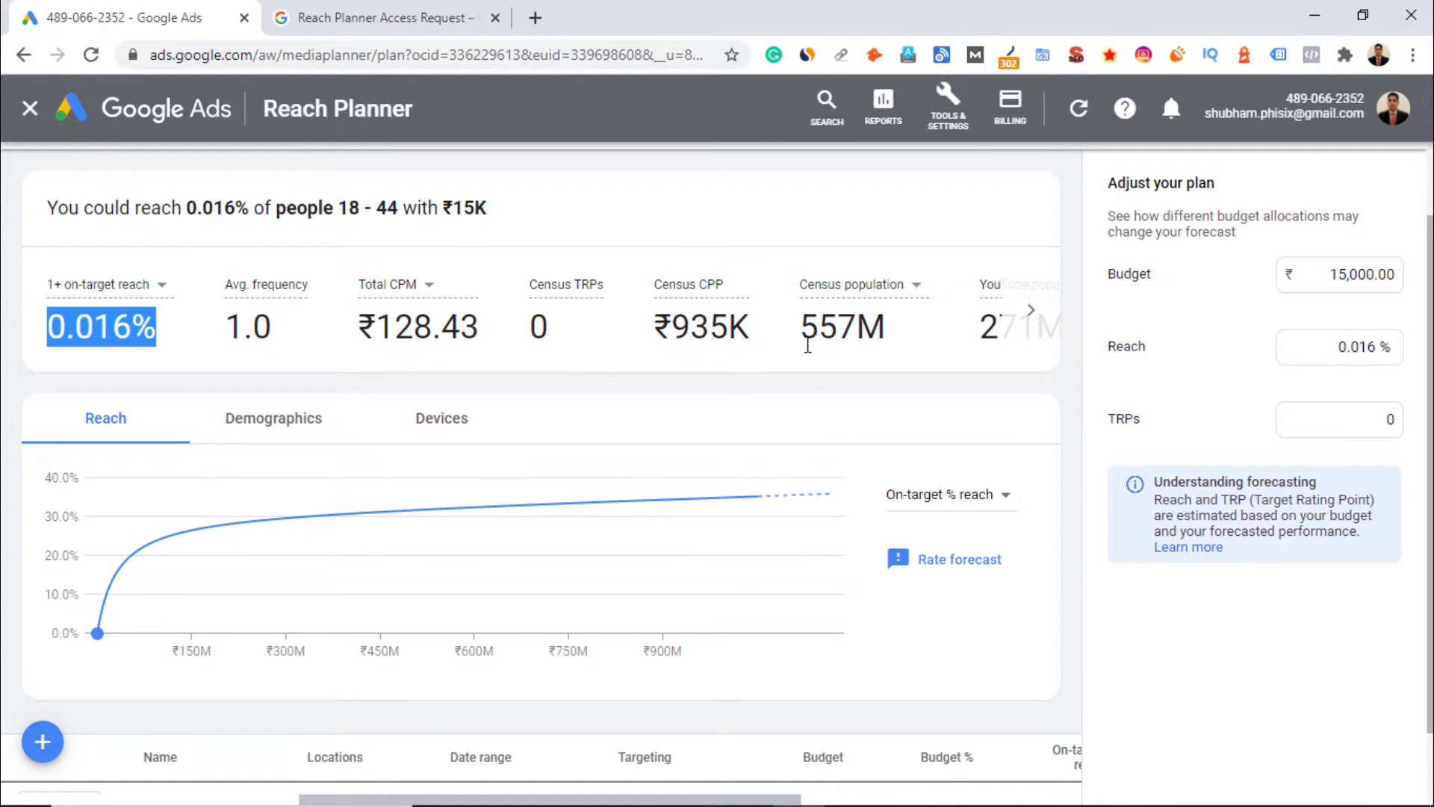
click(834, 336)
double_click(833, 336)
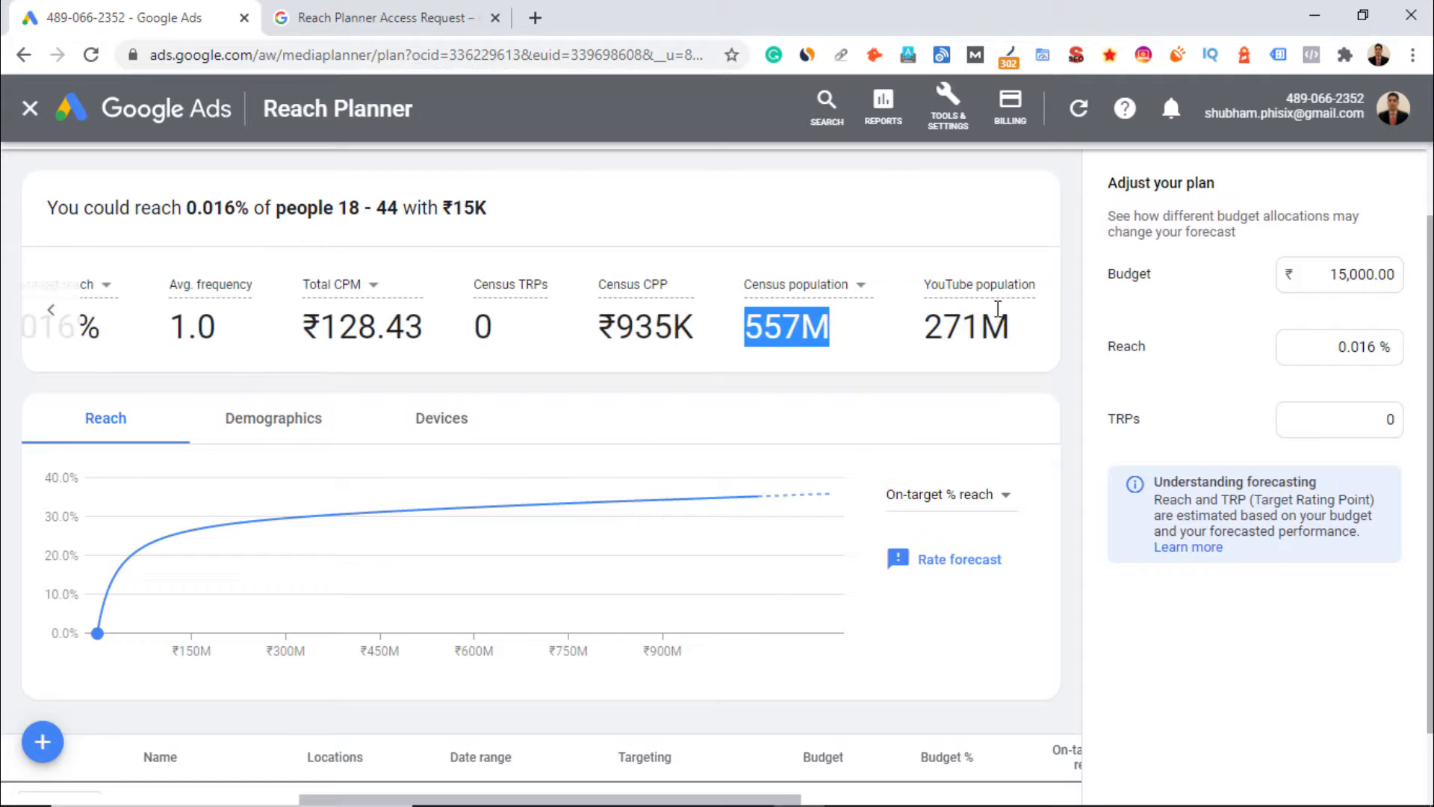
drag(913, 329, 1024, 338)
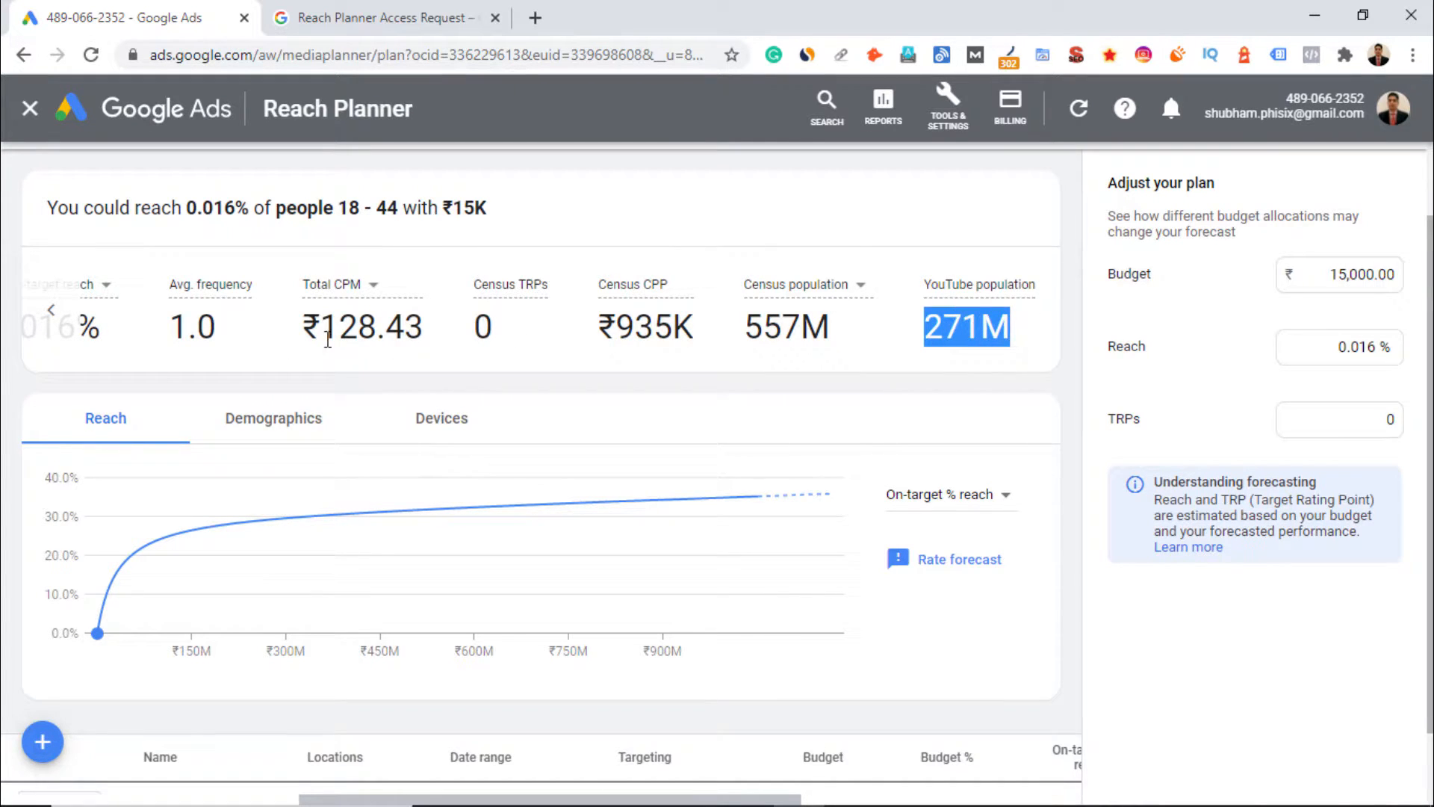
click(41, 322)
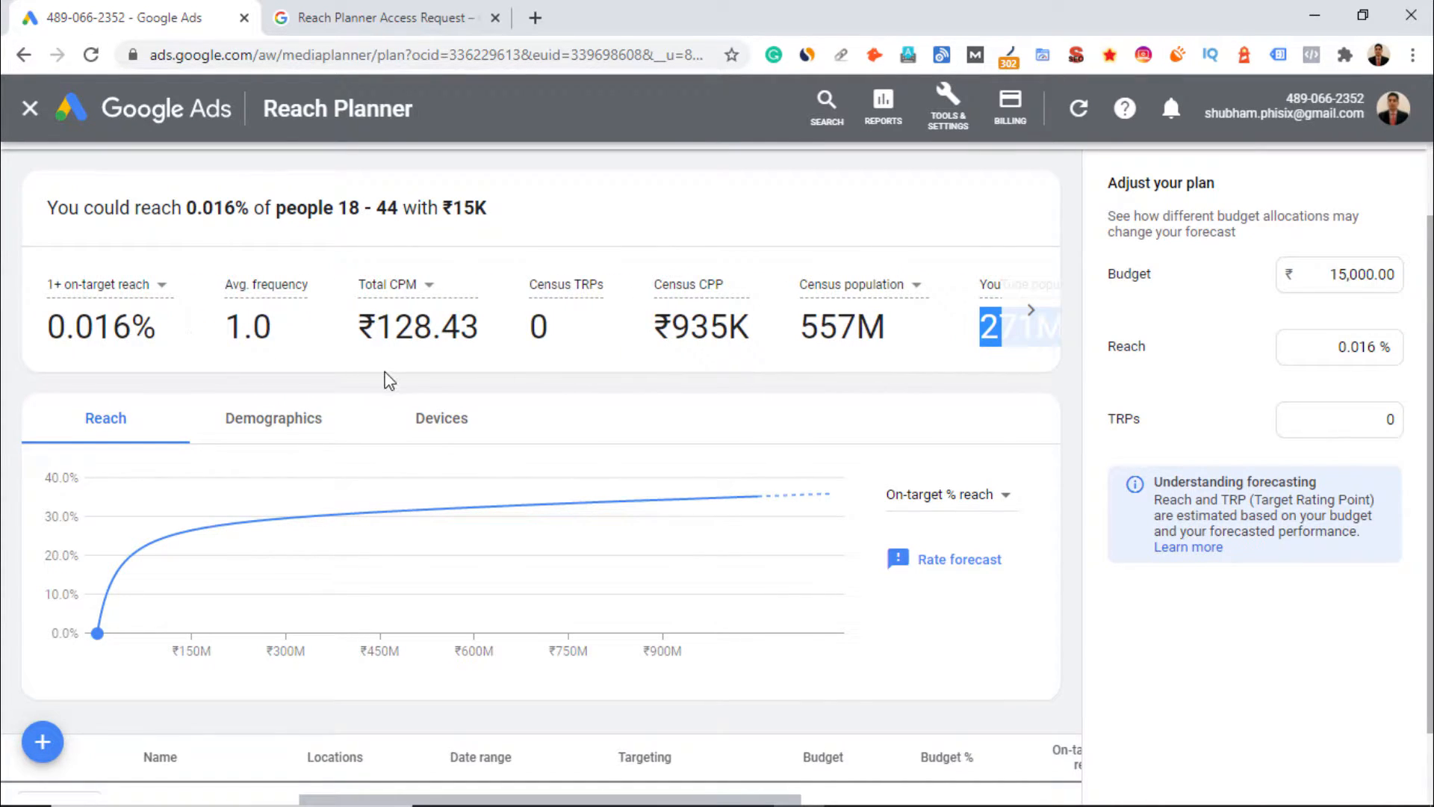
mouse_move(428, 299)
- Remove the Non-skippable in-stream ad format and close the plan to return to the forecast setup
scroll(1149, 650, down, 1)
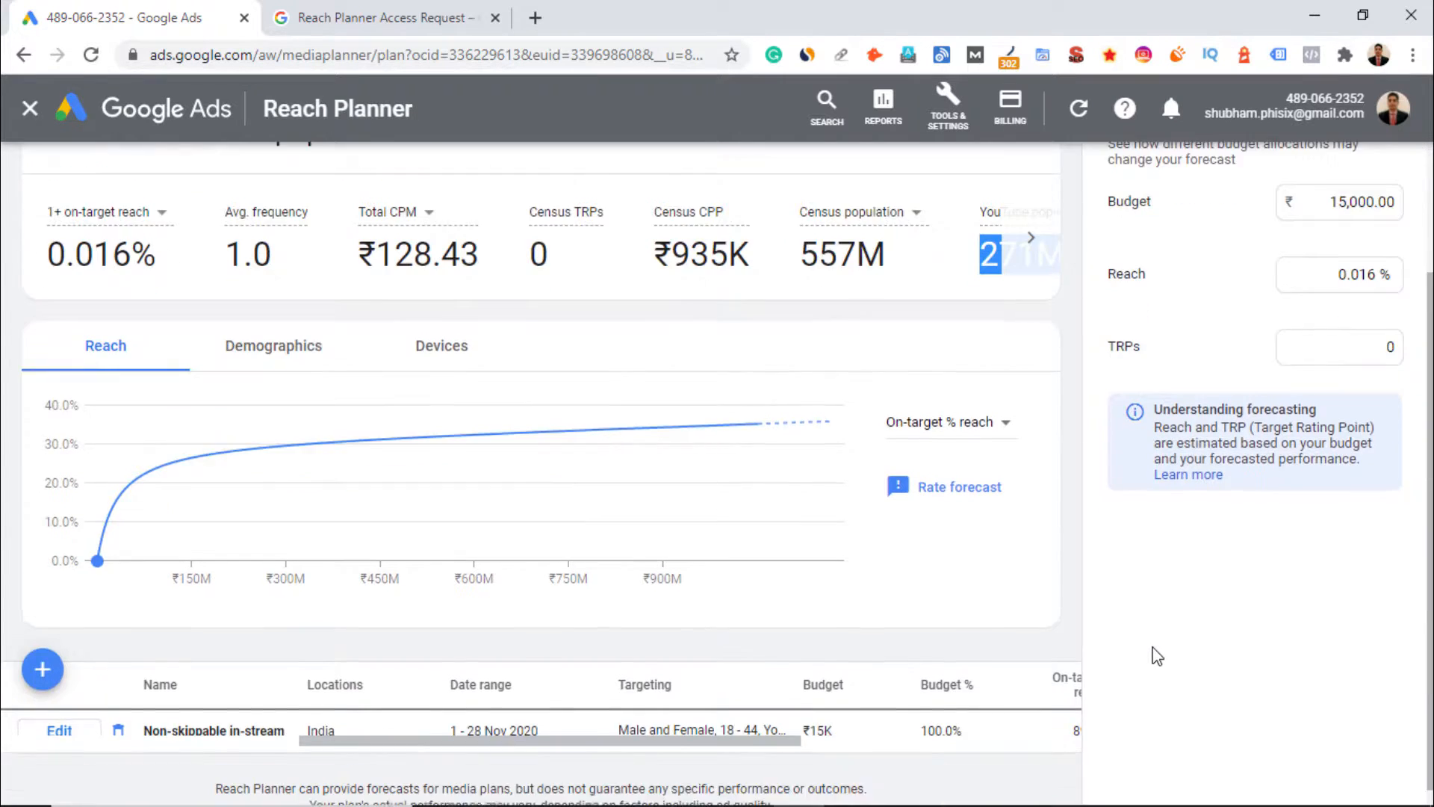
click(118, 713)
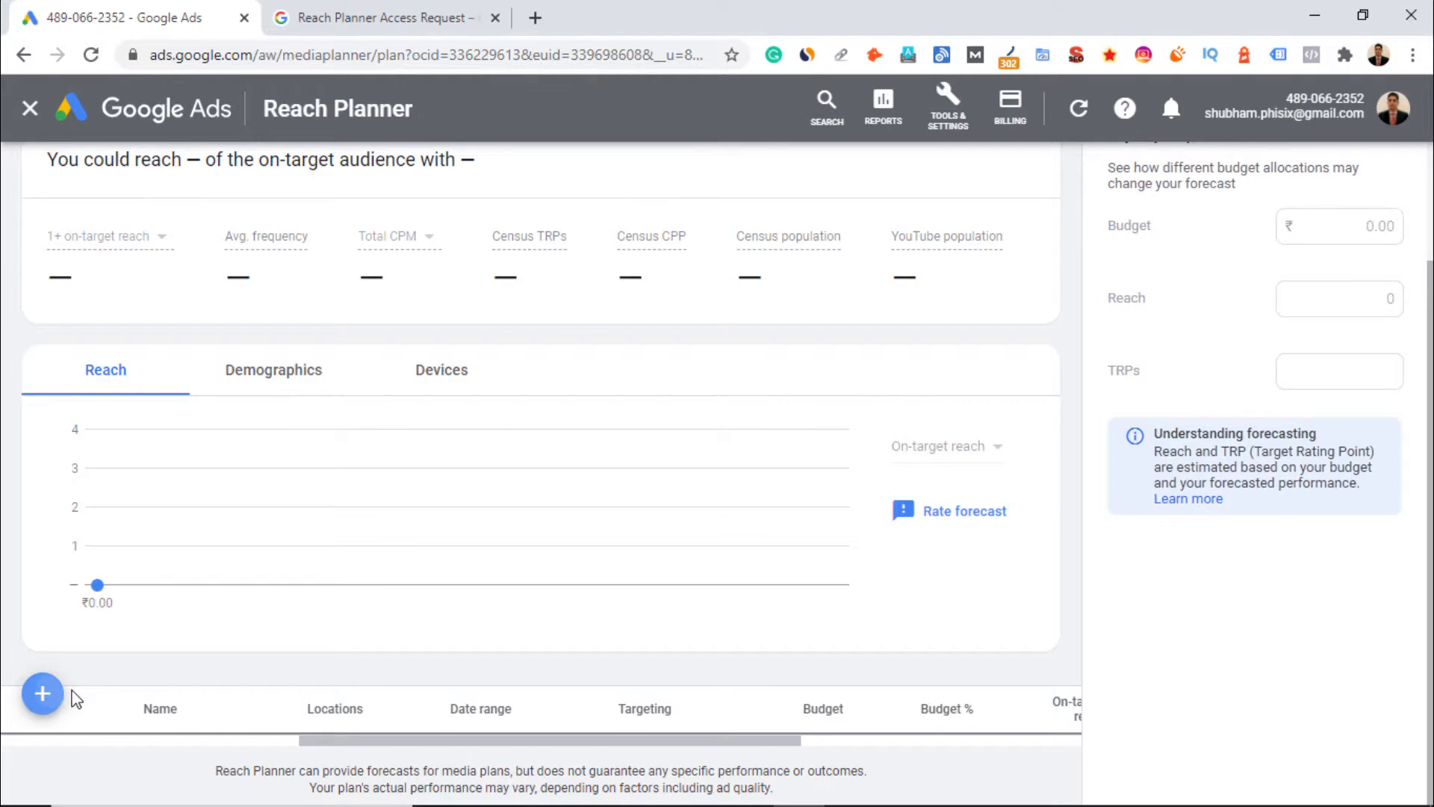
click(43, 693)
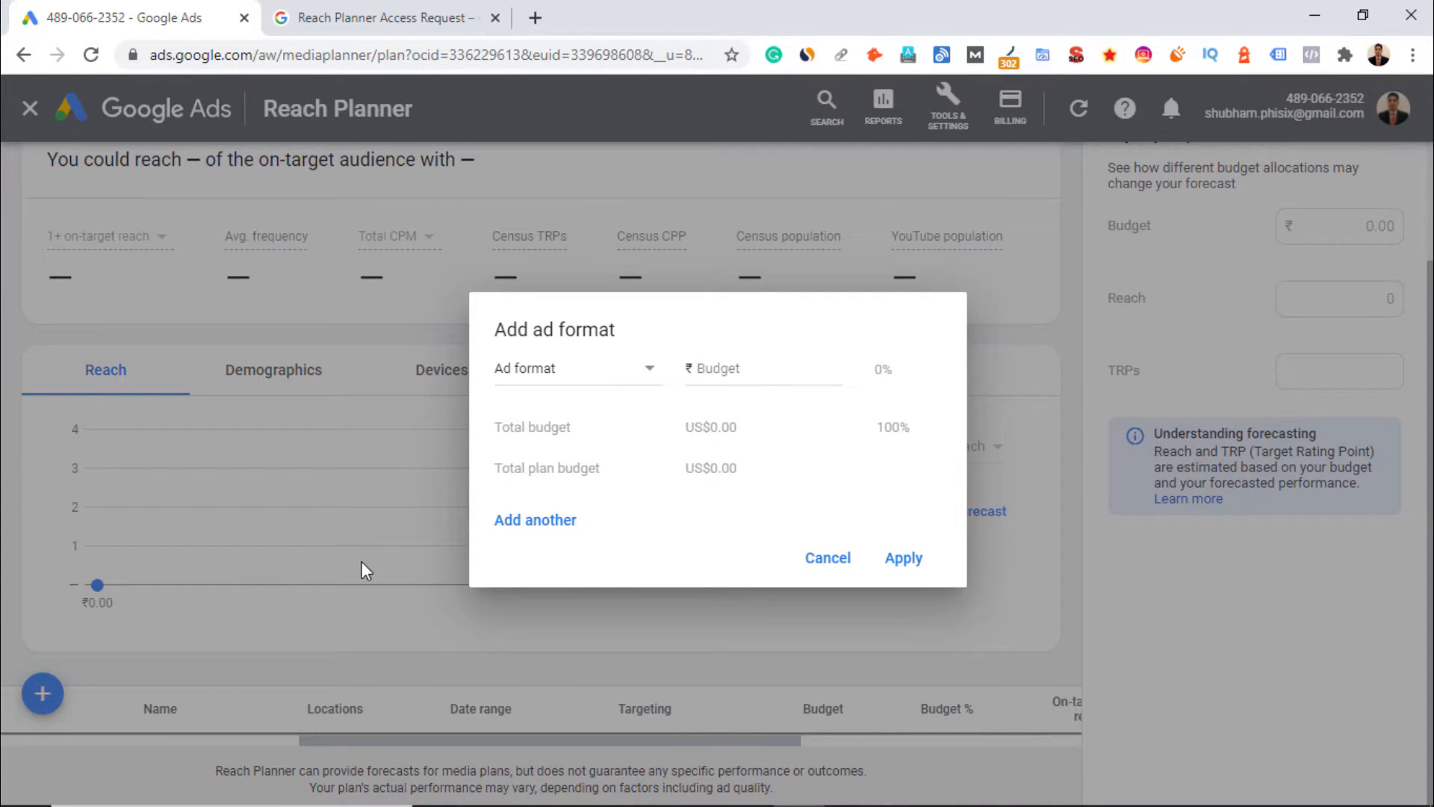
click(825, 559)
click(39, 114)
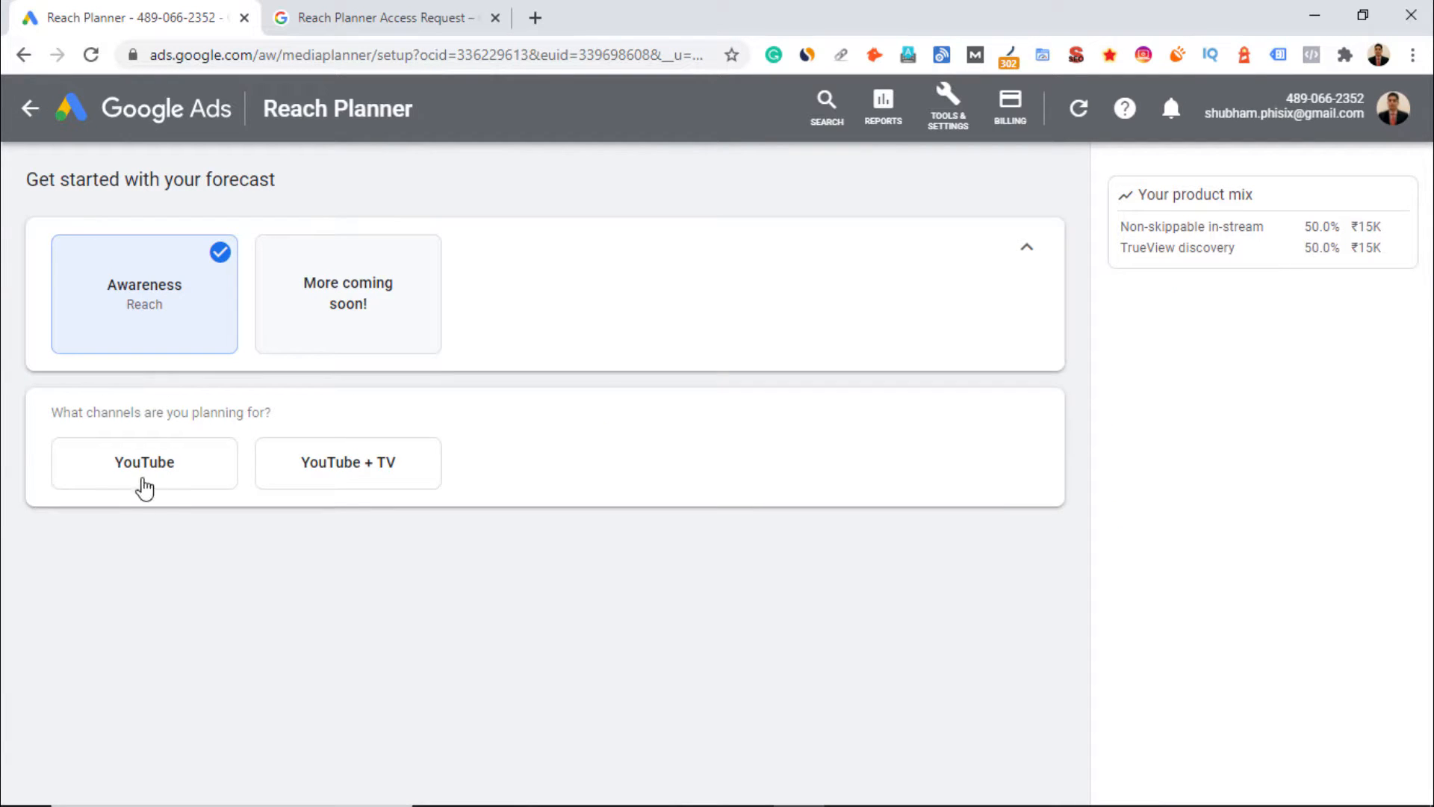
- Choose YouTube as the planned channel and narrow the India location to the Uttar Pradesh sub-location
scroll(1057, 545, down, 2)
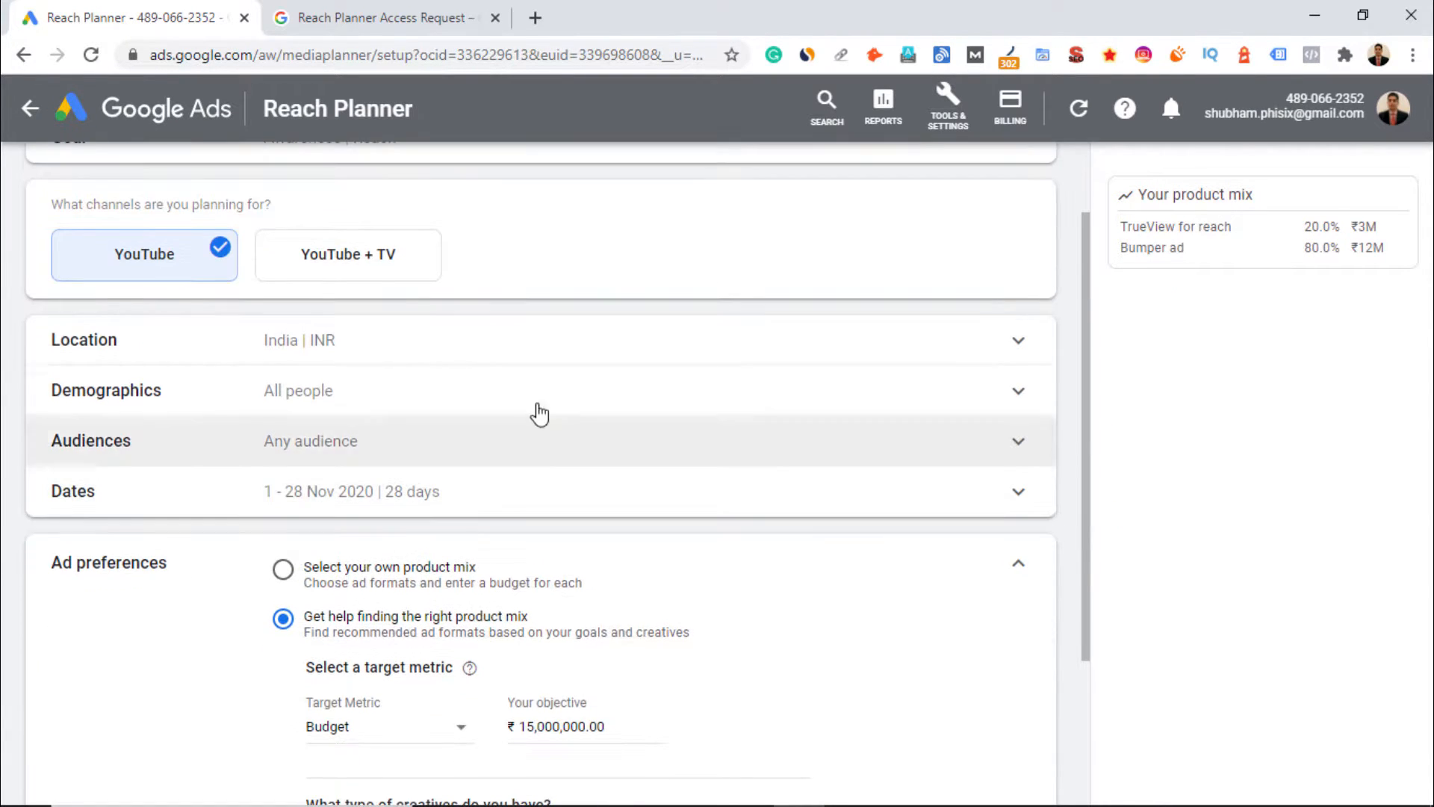
click(1015, 342)
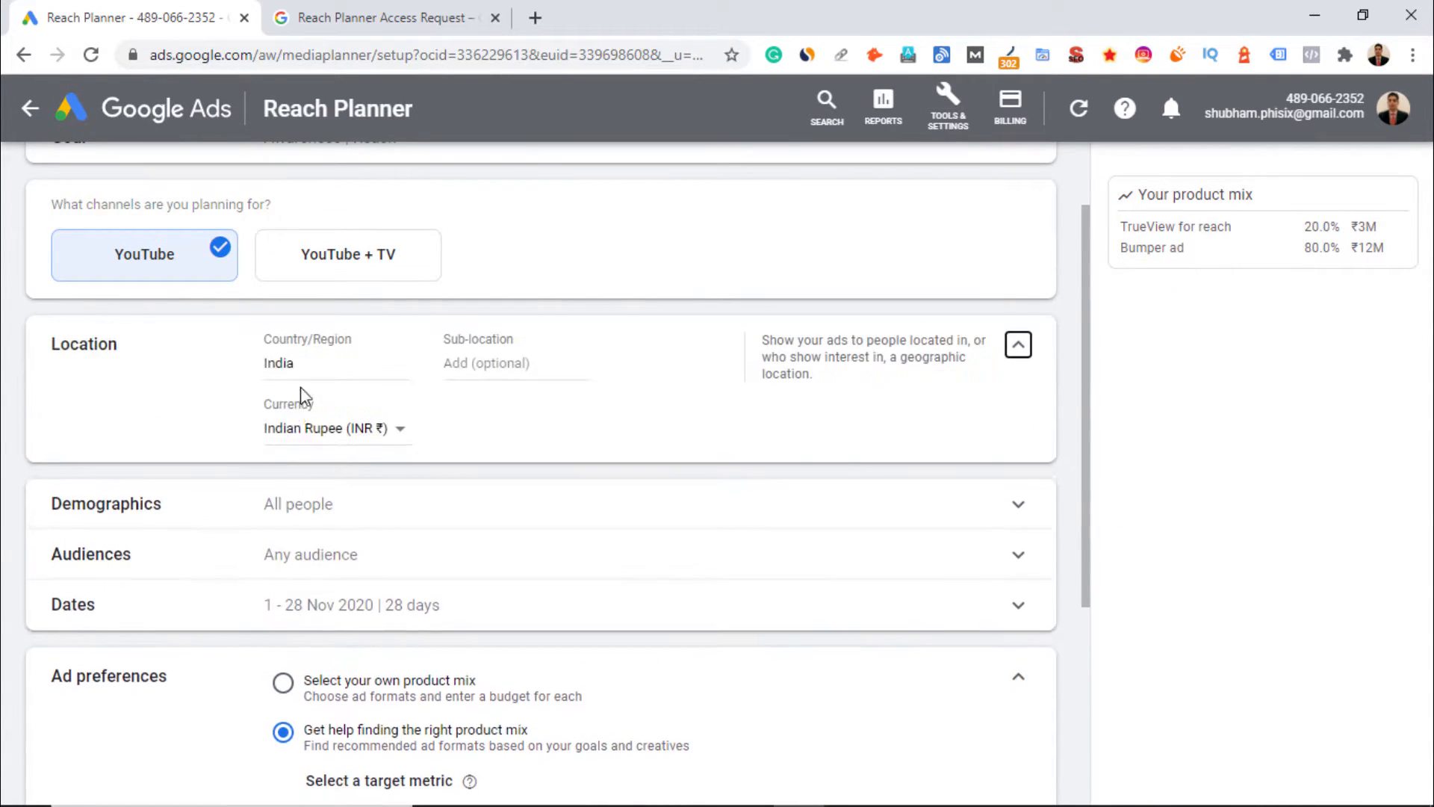
click(526, 363)
scroll(551, 657, down, 8)
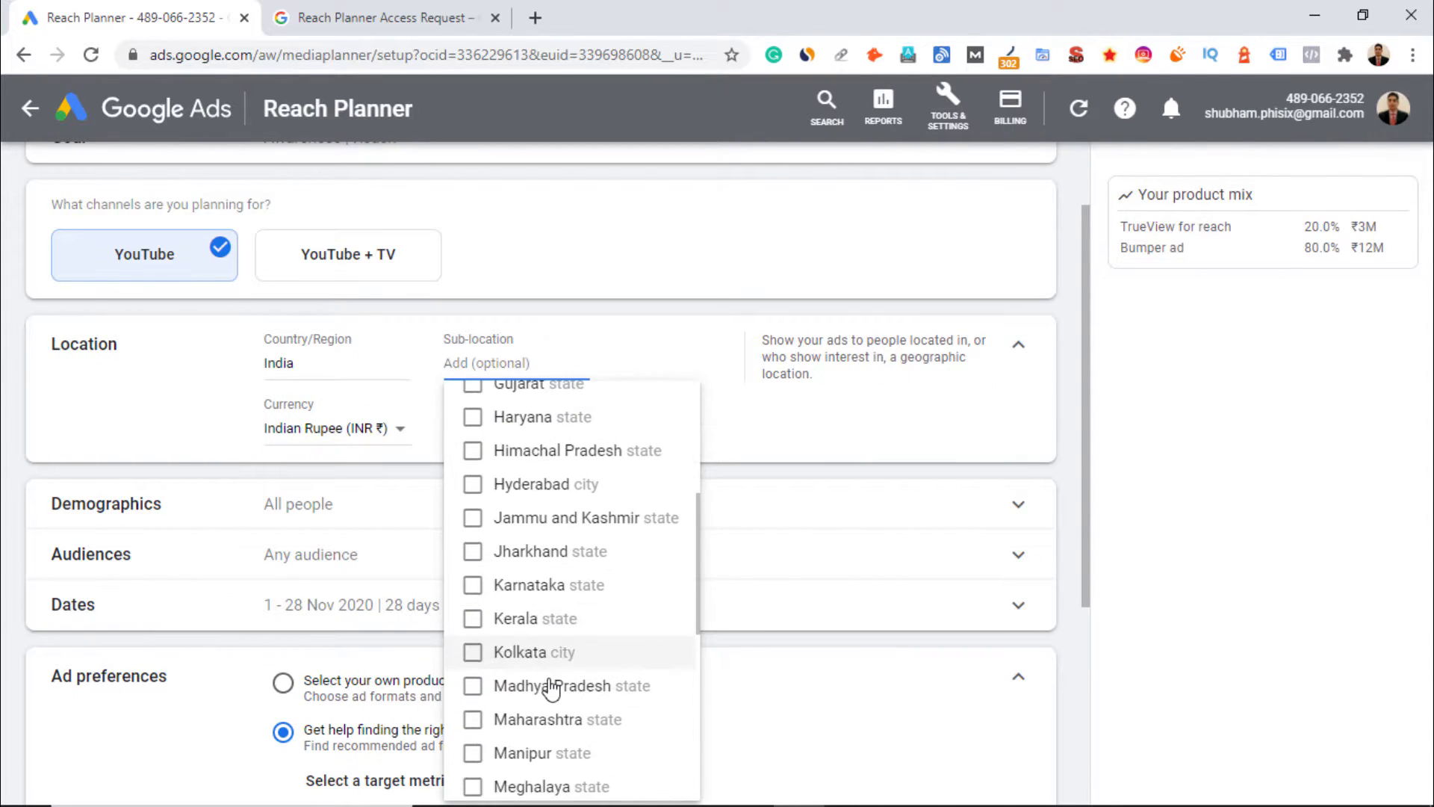
scroll(550, 713, down, 2)
click(473, 700)
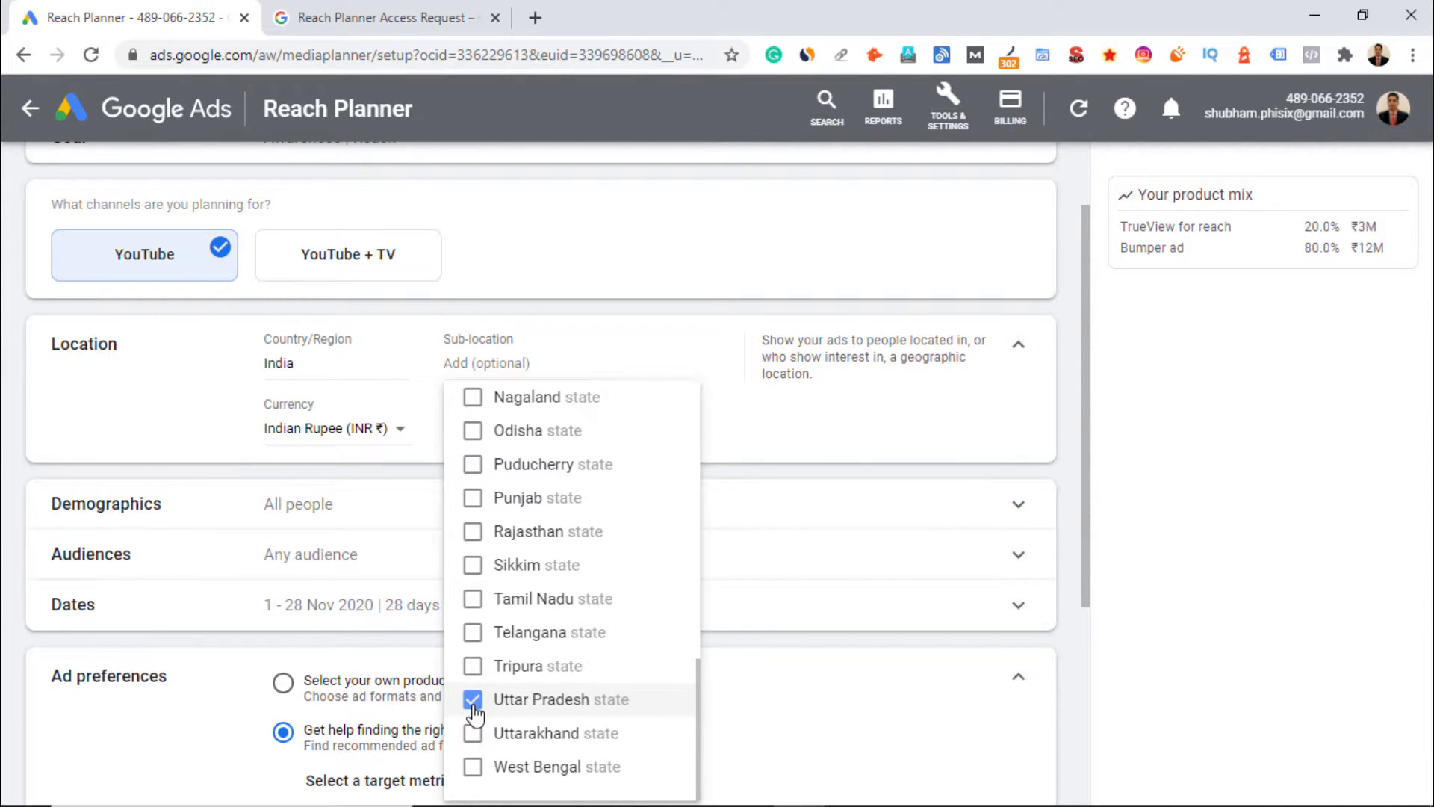
click(812, 457)
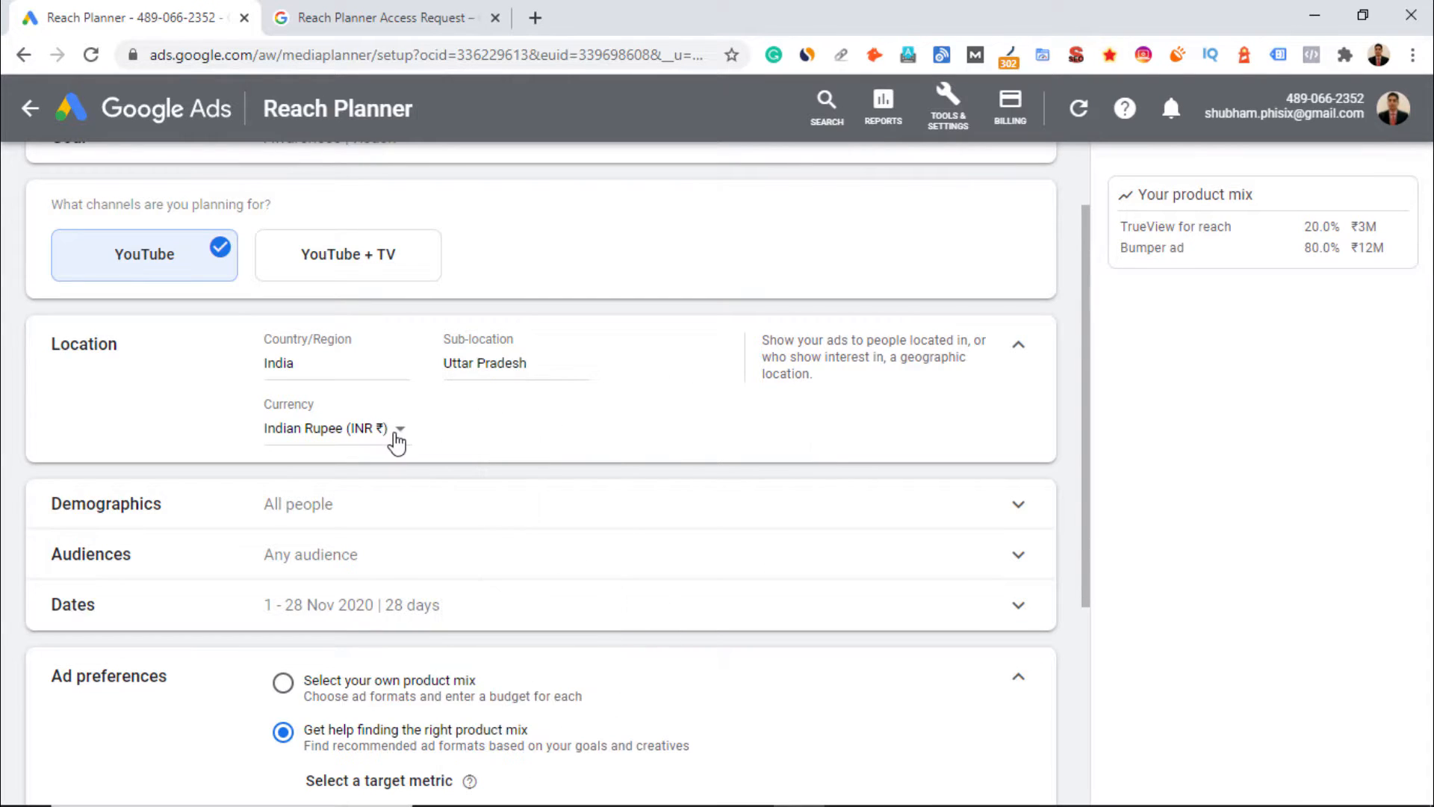
scroll(505, 502, down, 1)
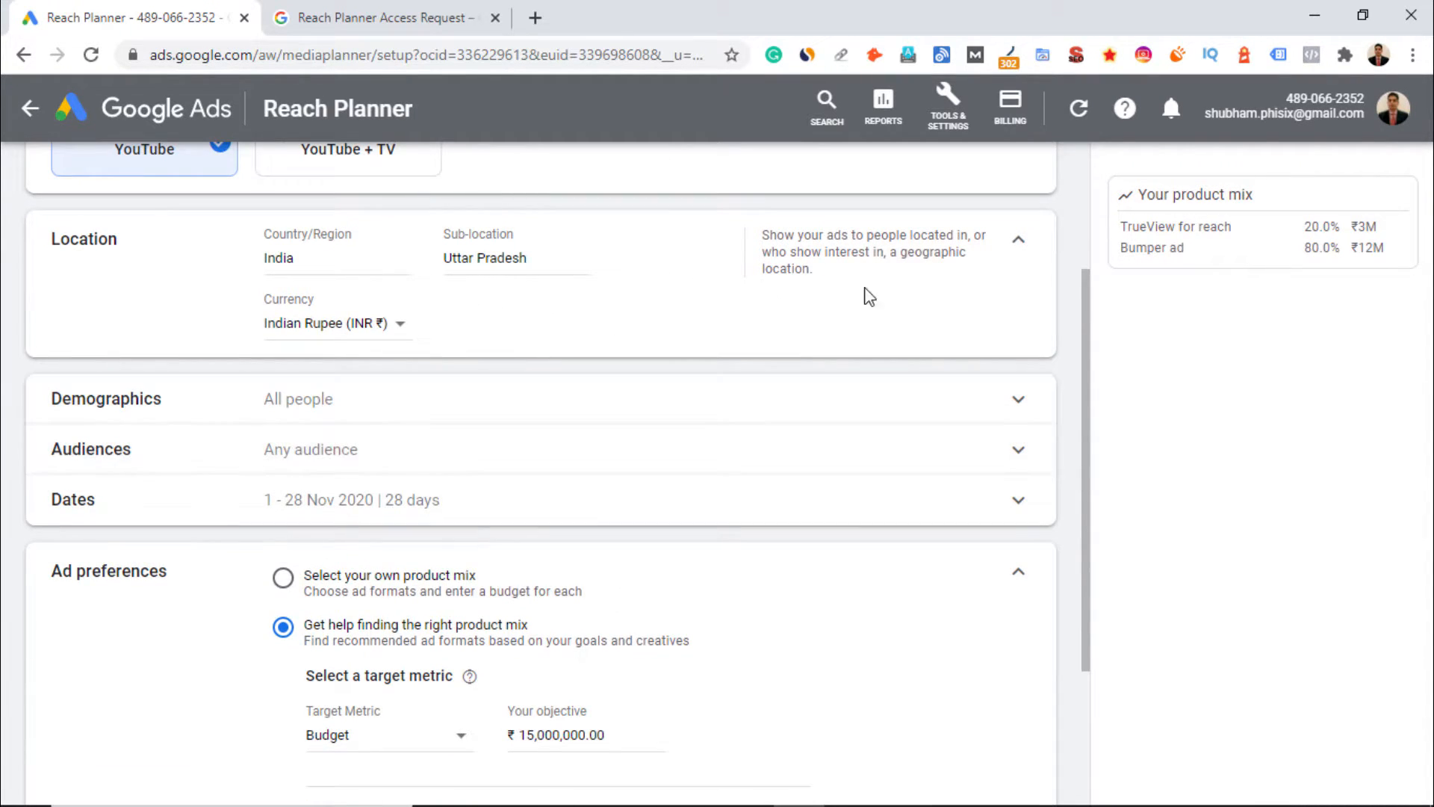
click(1025, 245)
- Keep the demographics at All people and search the target audiences for Digital Marketing
click(1029, 293)
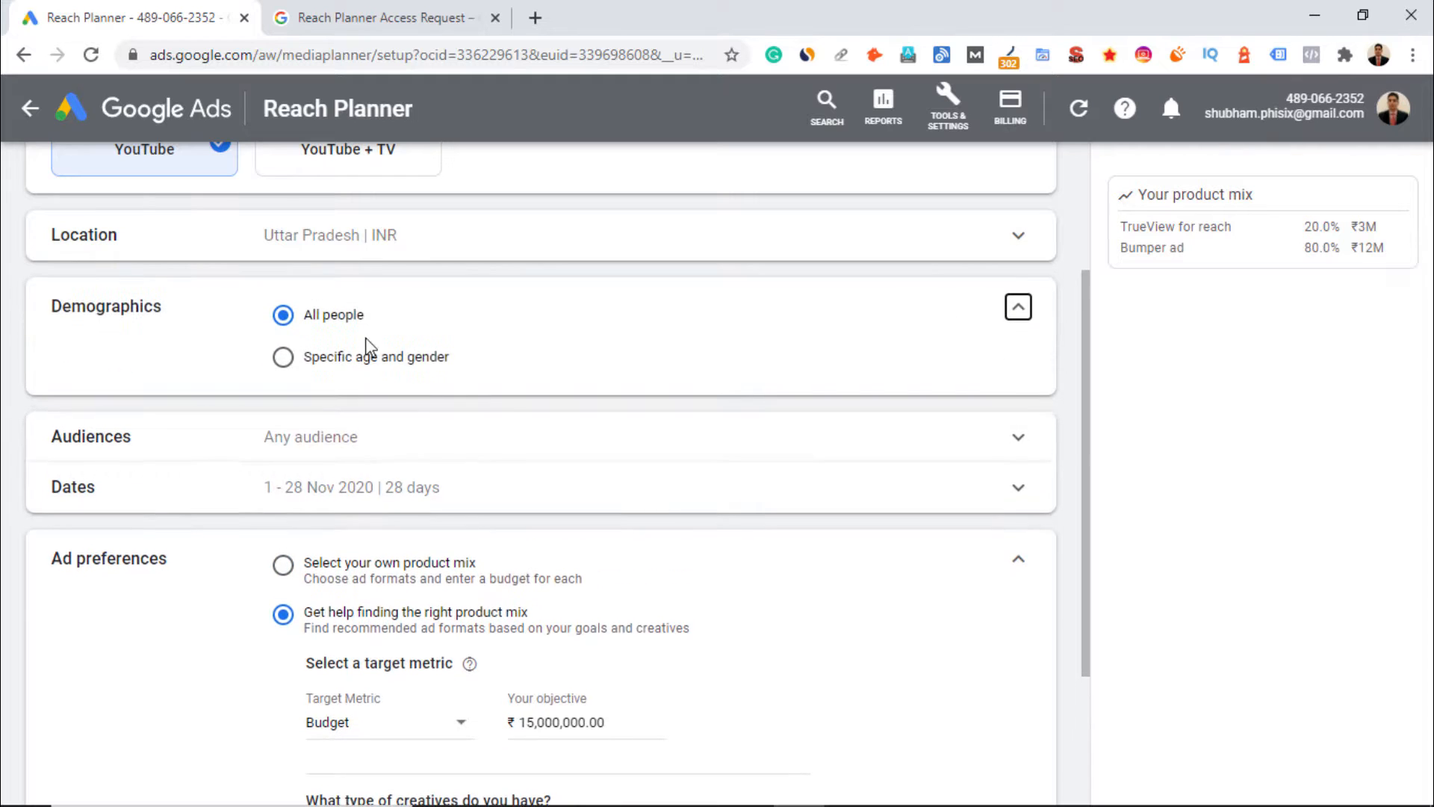
click(1018, 306)
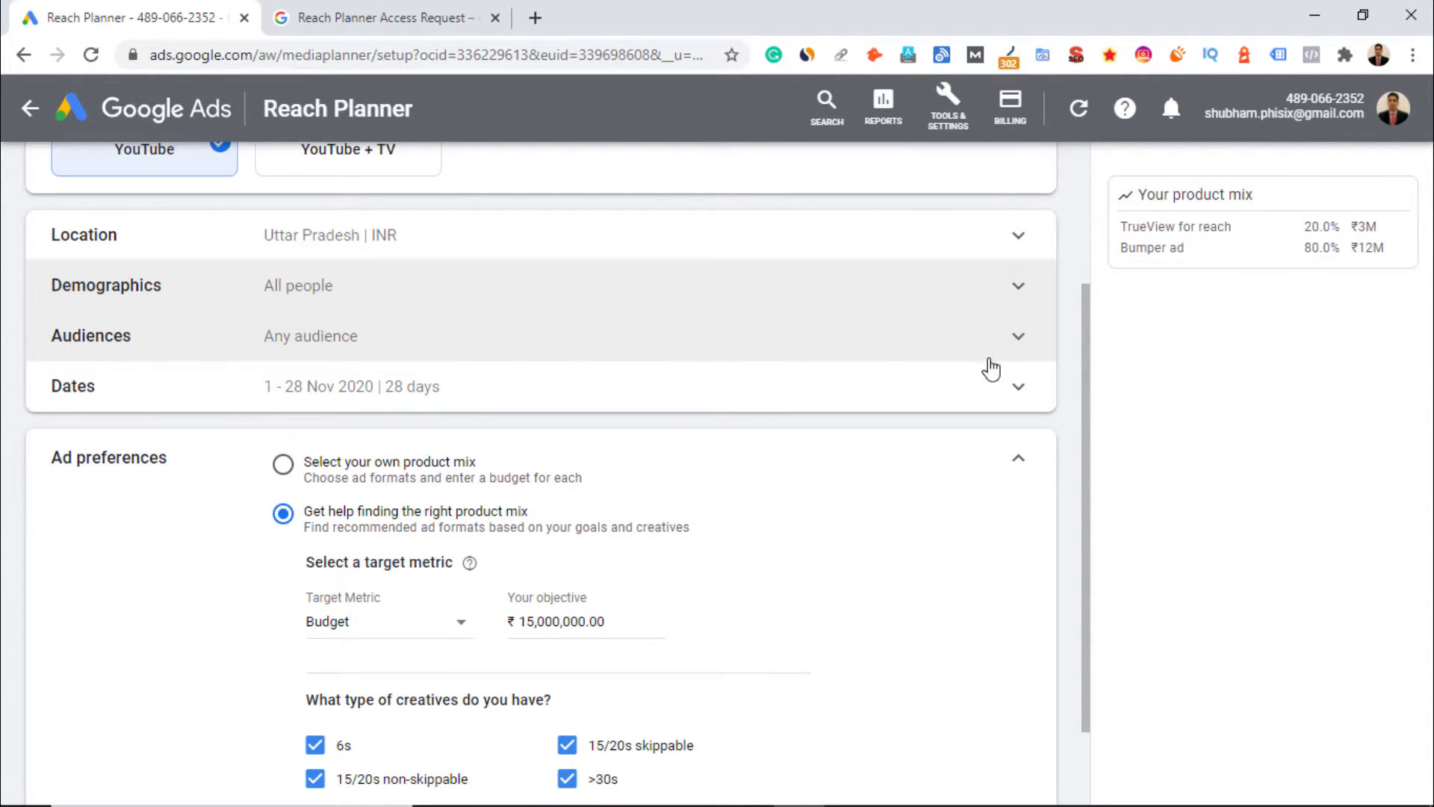
click(1028, 351)
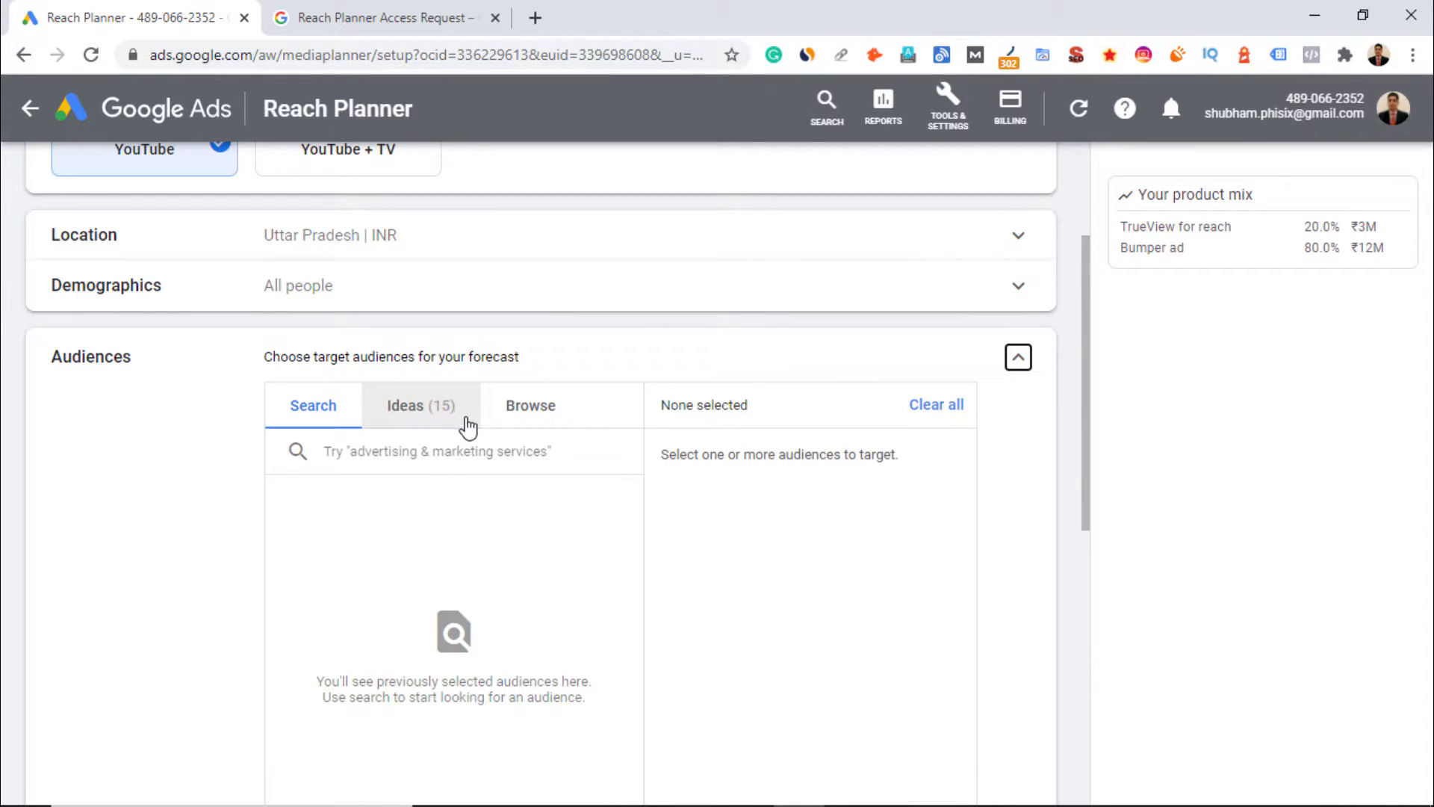
scroll(385, 462, down, 3)
click(453, 246)
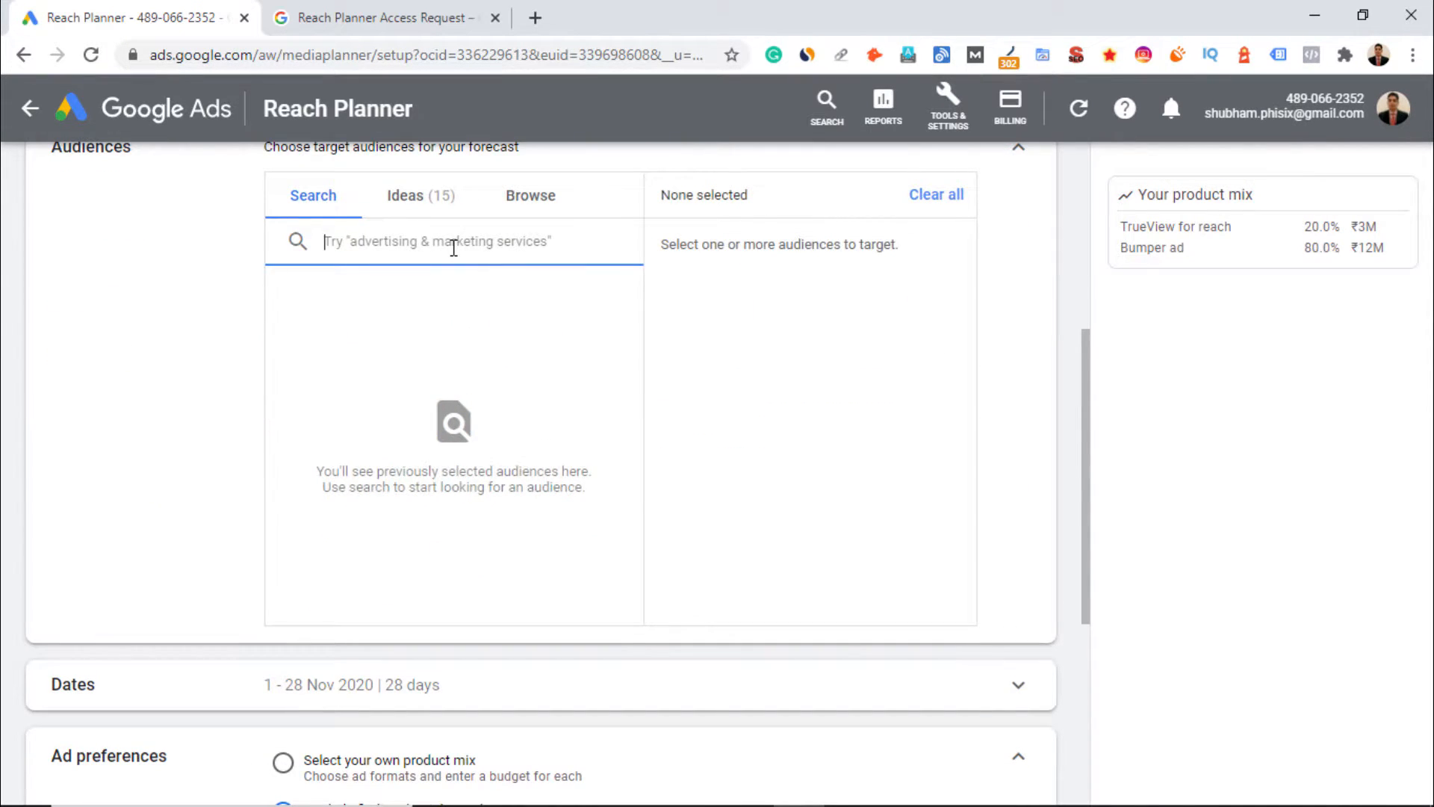
text(al Marketing)
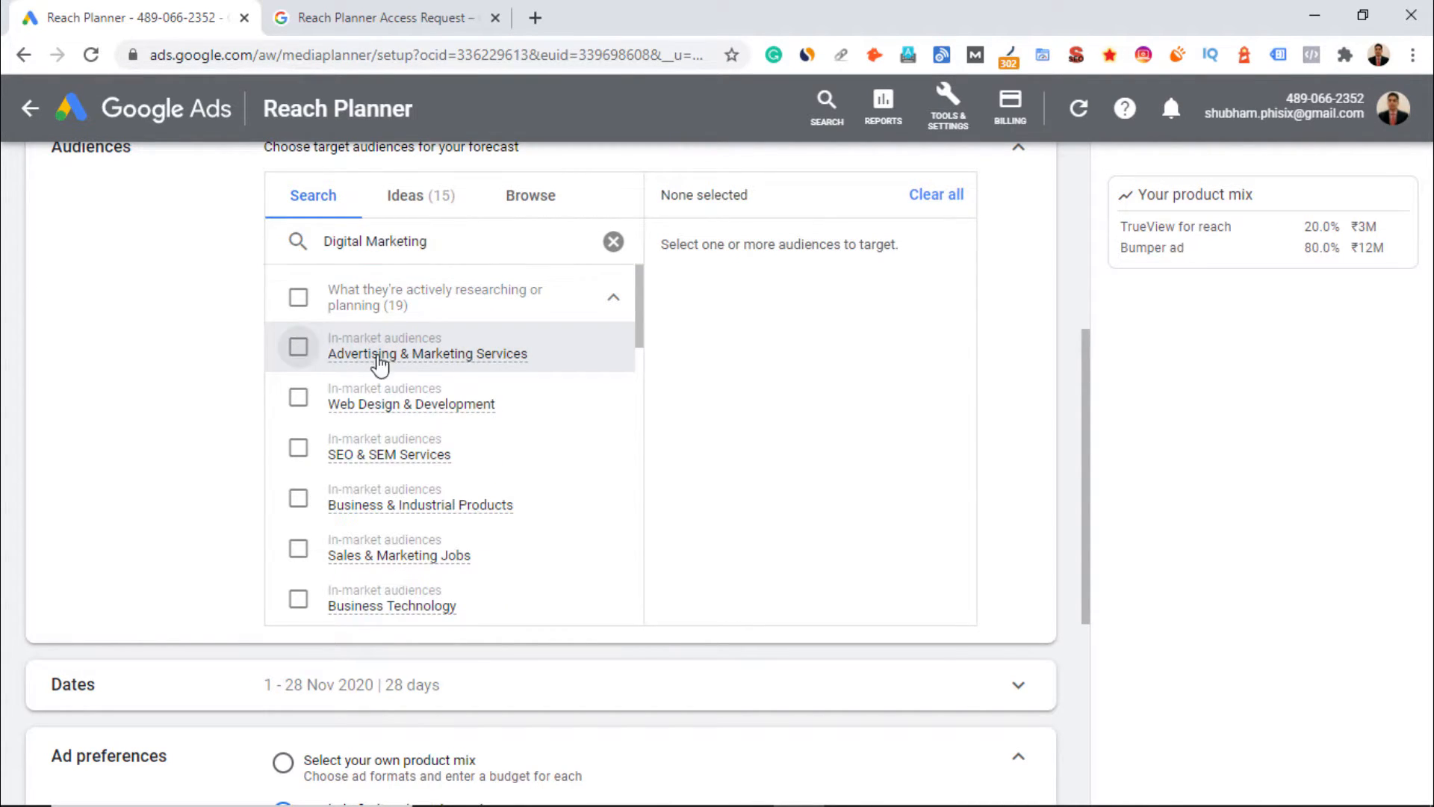
- Target the in-market audiences Advertising & Marketing Services, Web Design & Development, SEO & SEM Services, Sales & Marketing Jobs, Career Consulting Services and Business Education
click(299, 348)
click(298, 397)
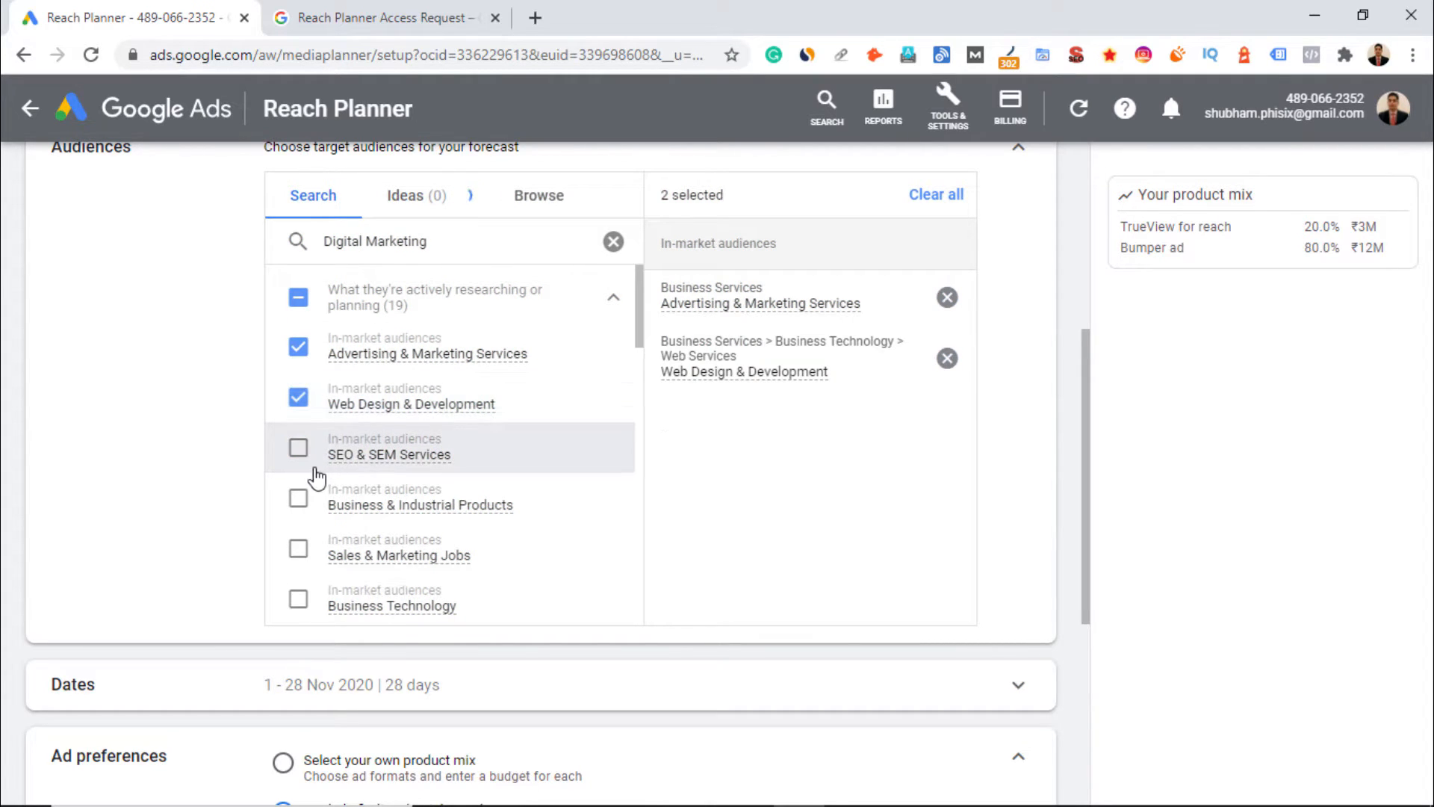
click(298, 448)
scroll(412, 529, down, 1)
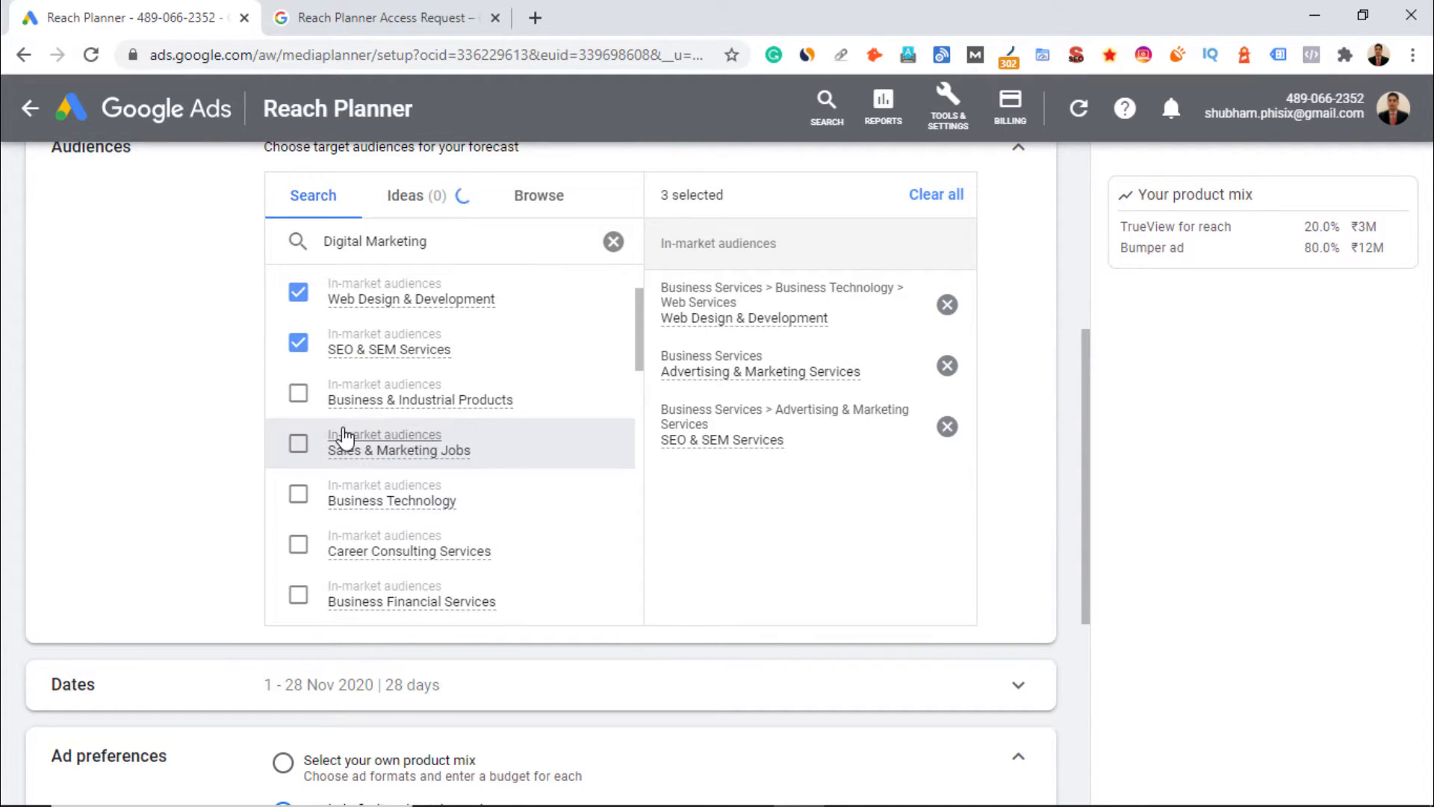
click(298, 443)
scroll(336, 459, down, 2)
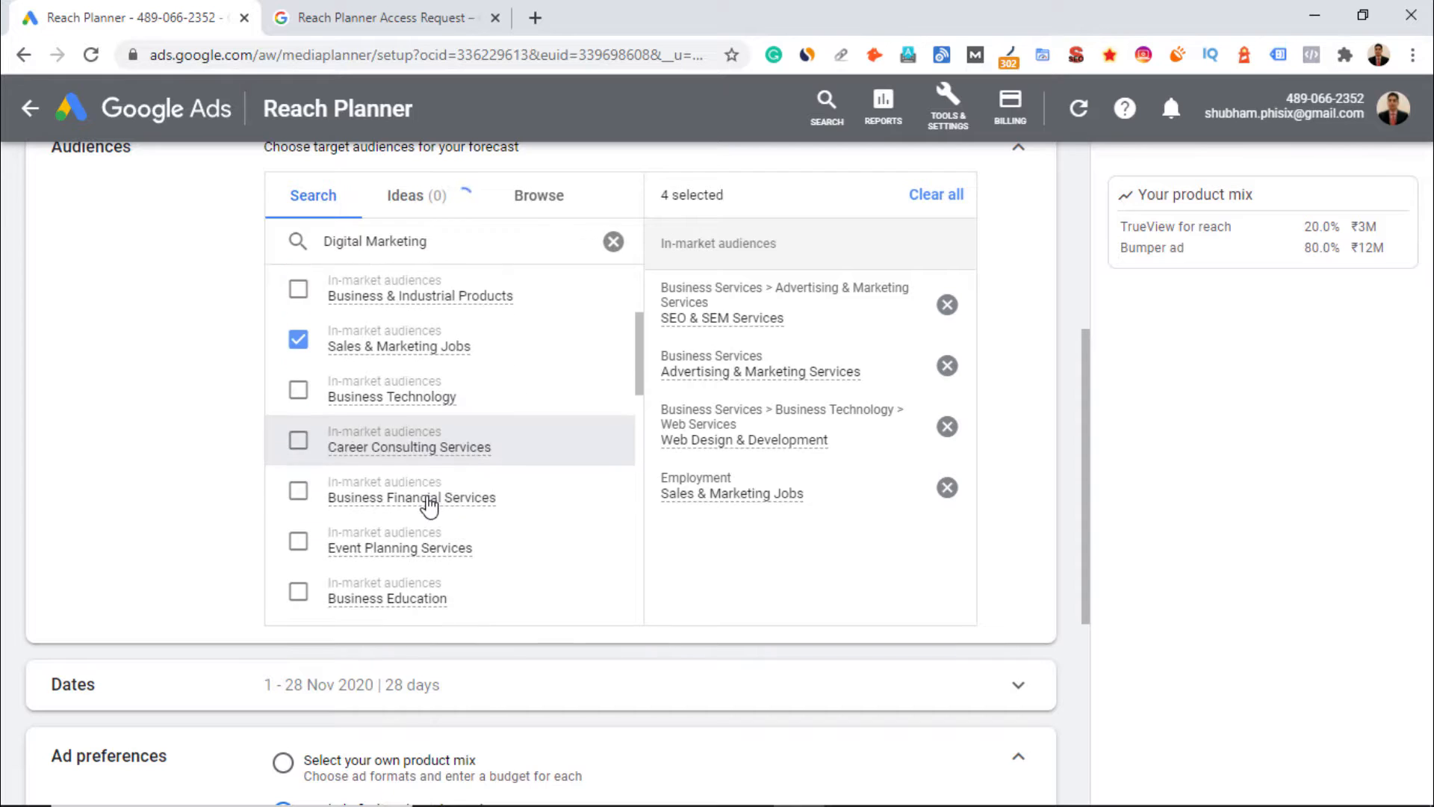
click(298, 439)
scroll(476, 504, down, 3)
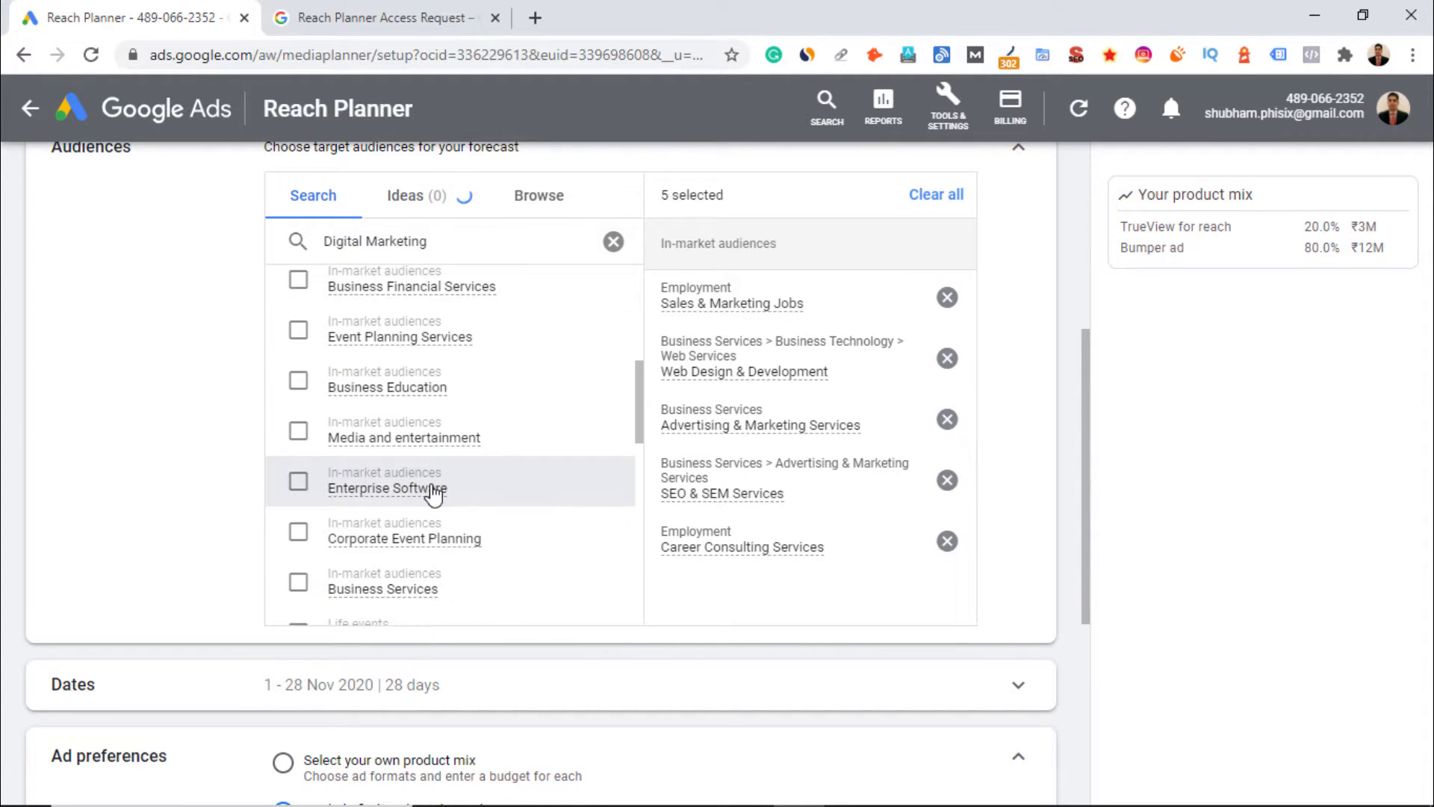
click(298, 381)
scroll(329, 444, down, 4)
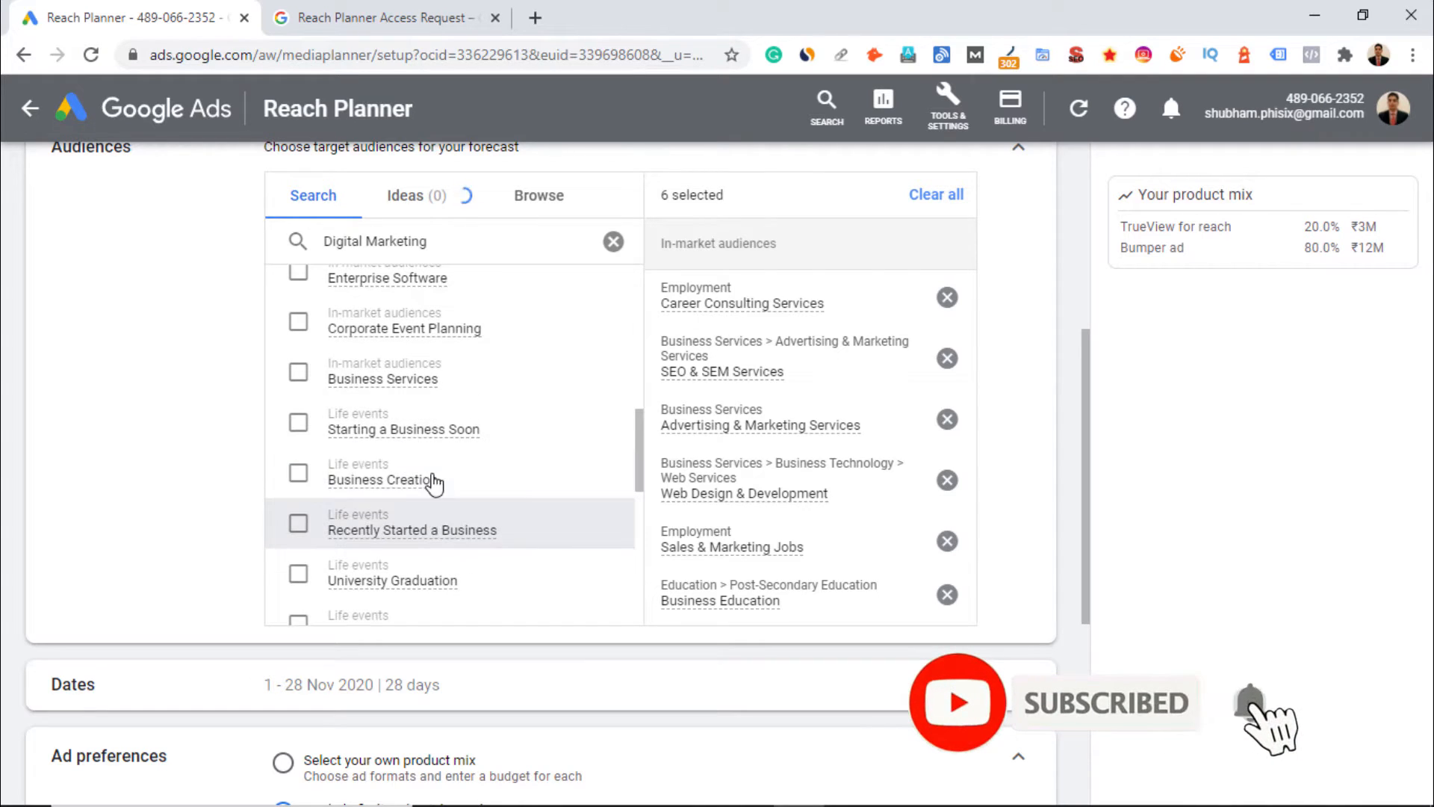
scroll(407, 445, up, 4)
scroll(407, 448, up, 3)
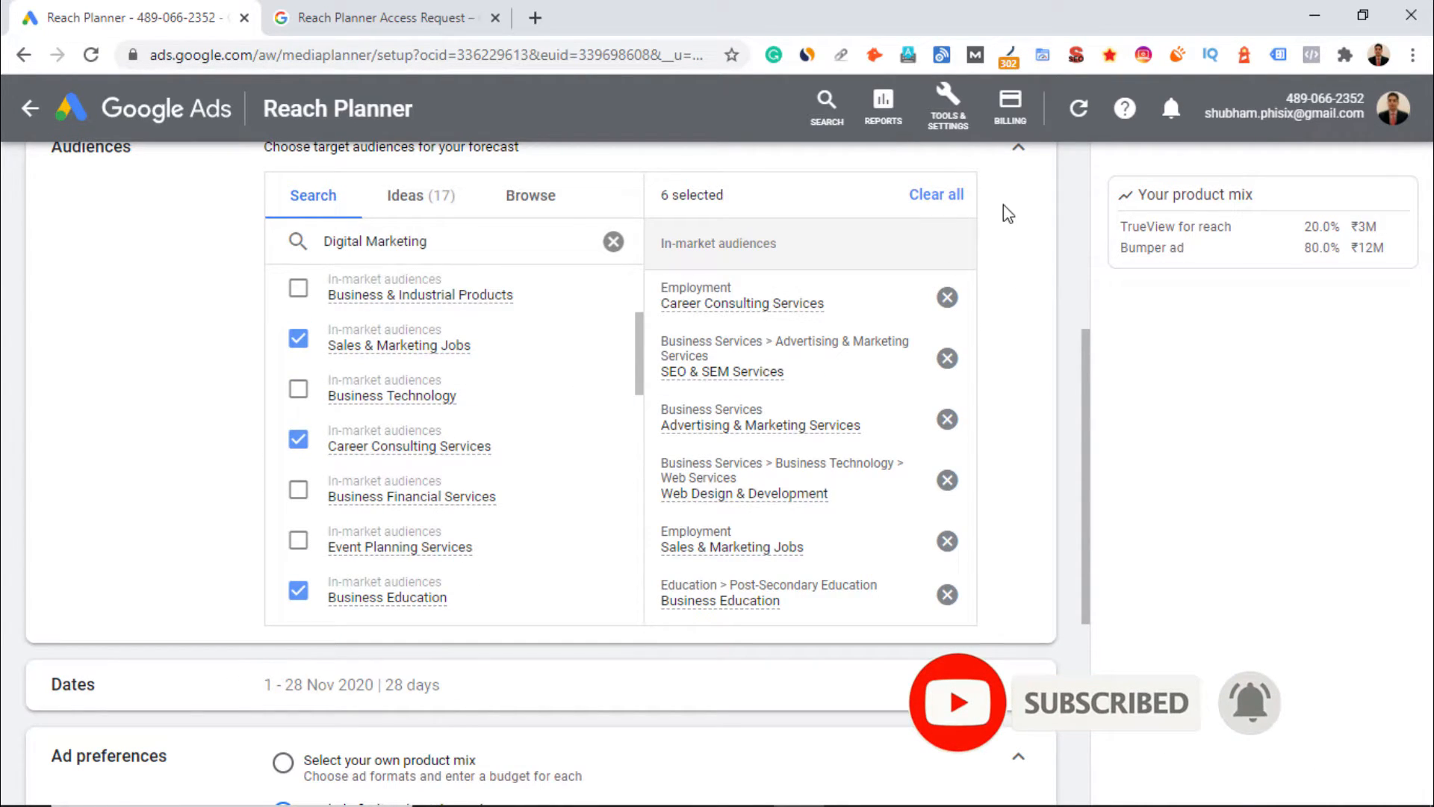
click(1019, 149)
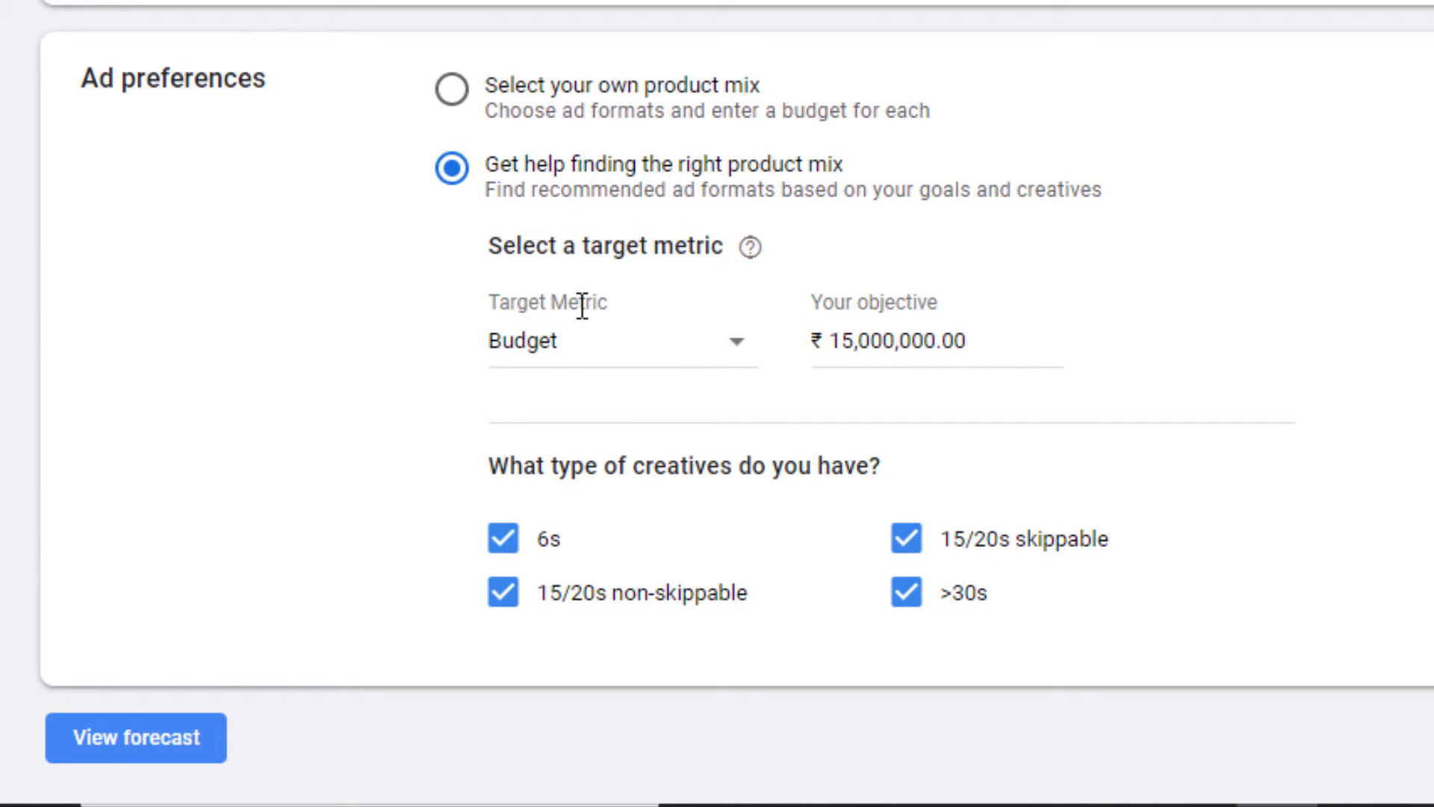
- Keep Budget as the target metric, limit the creatives to 15/20s skippable and >30s, and generate the forecast
click(716, 357)
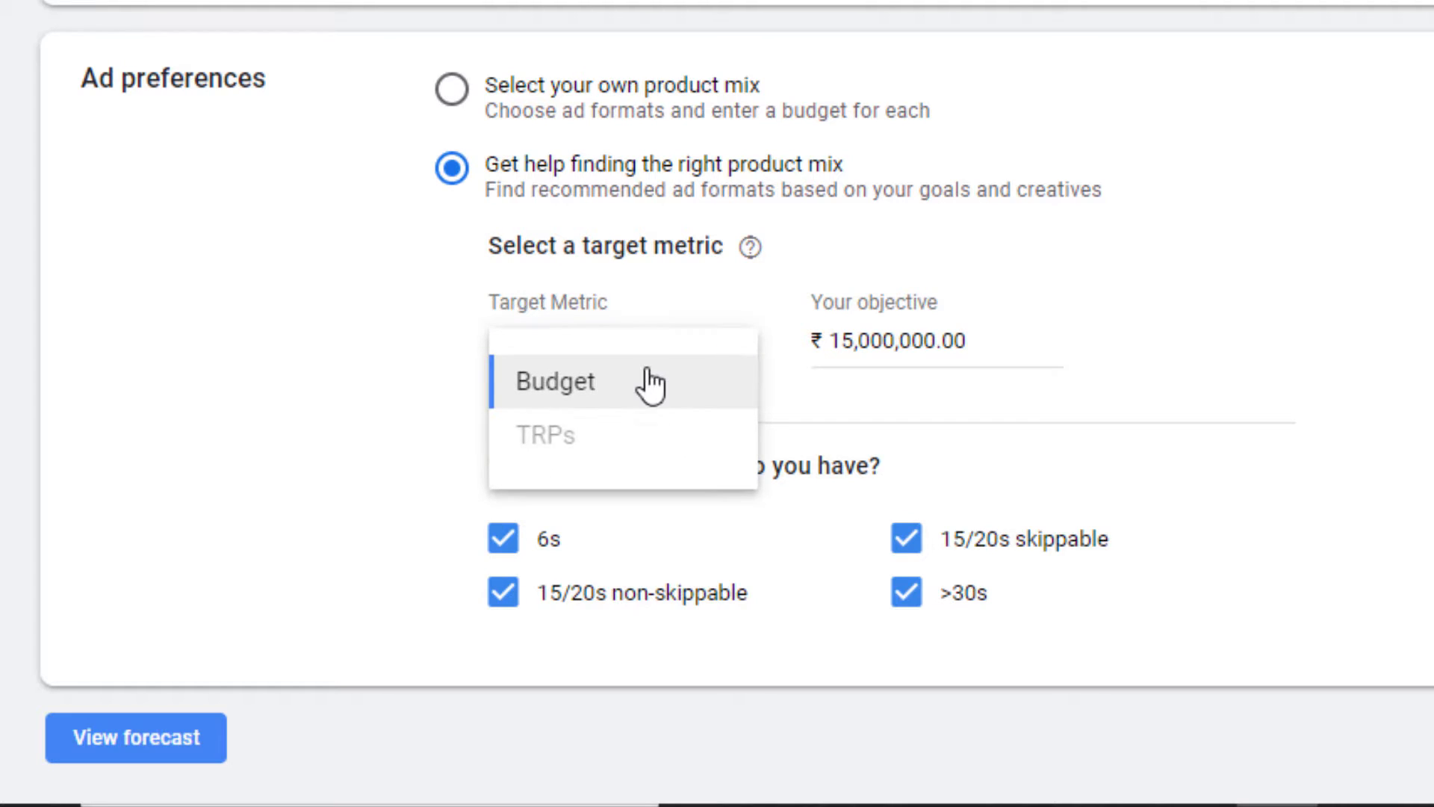
click(602, 389)
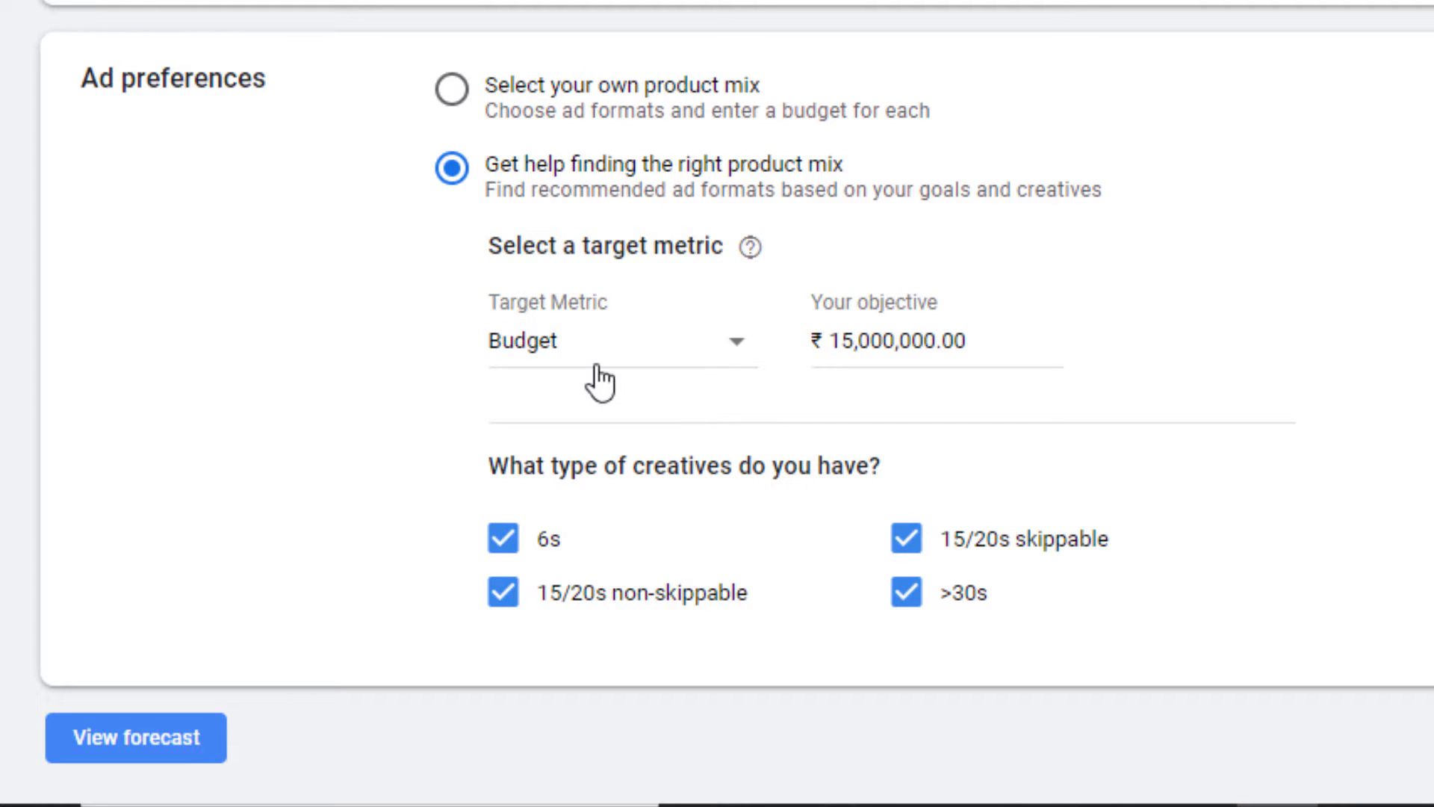
click(505, 544)
click(901, 598)
click(504, 594)
click(912, 593)
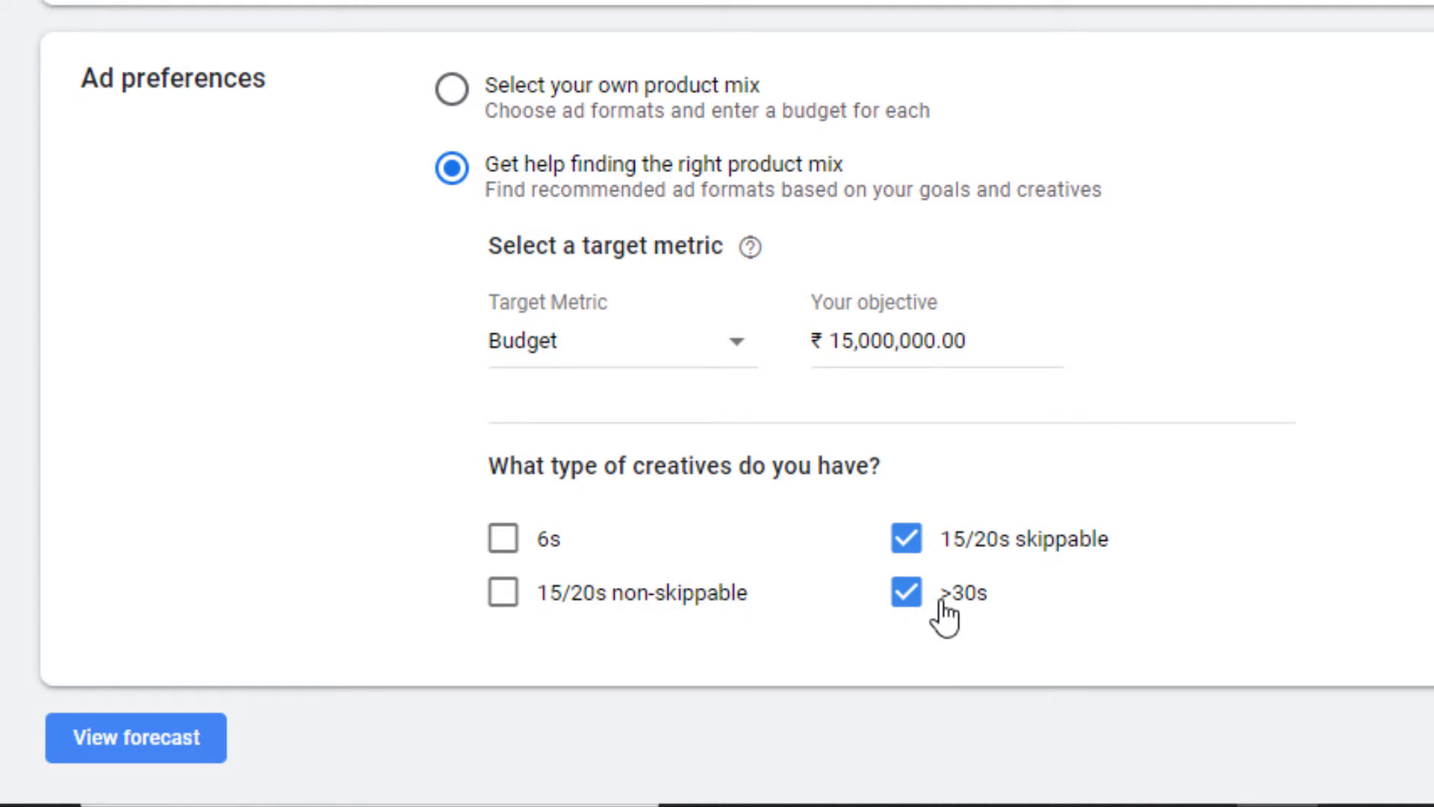
click(215, 758)
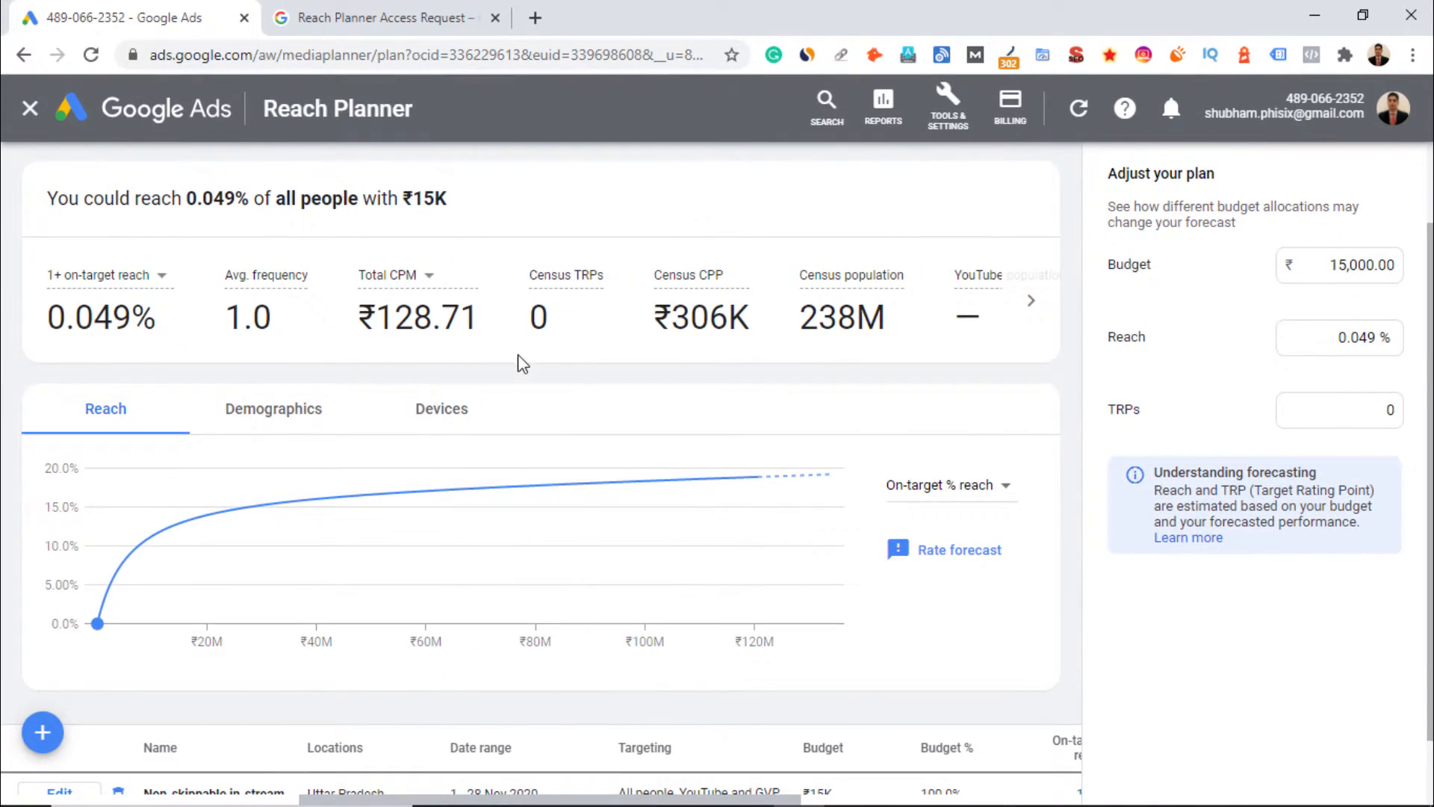
- Examine the forecast's budget, reach, Census CPP and Total CPM figures
scroll(580, 382, up, 2)
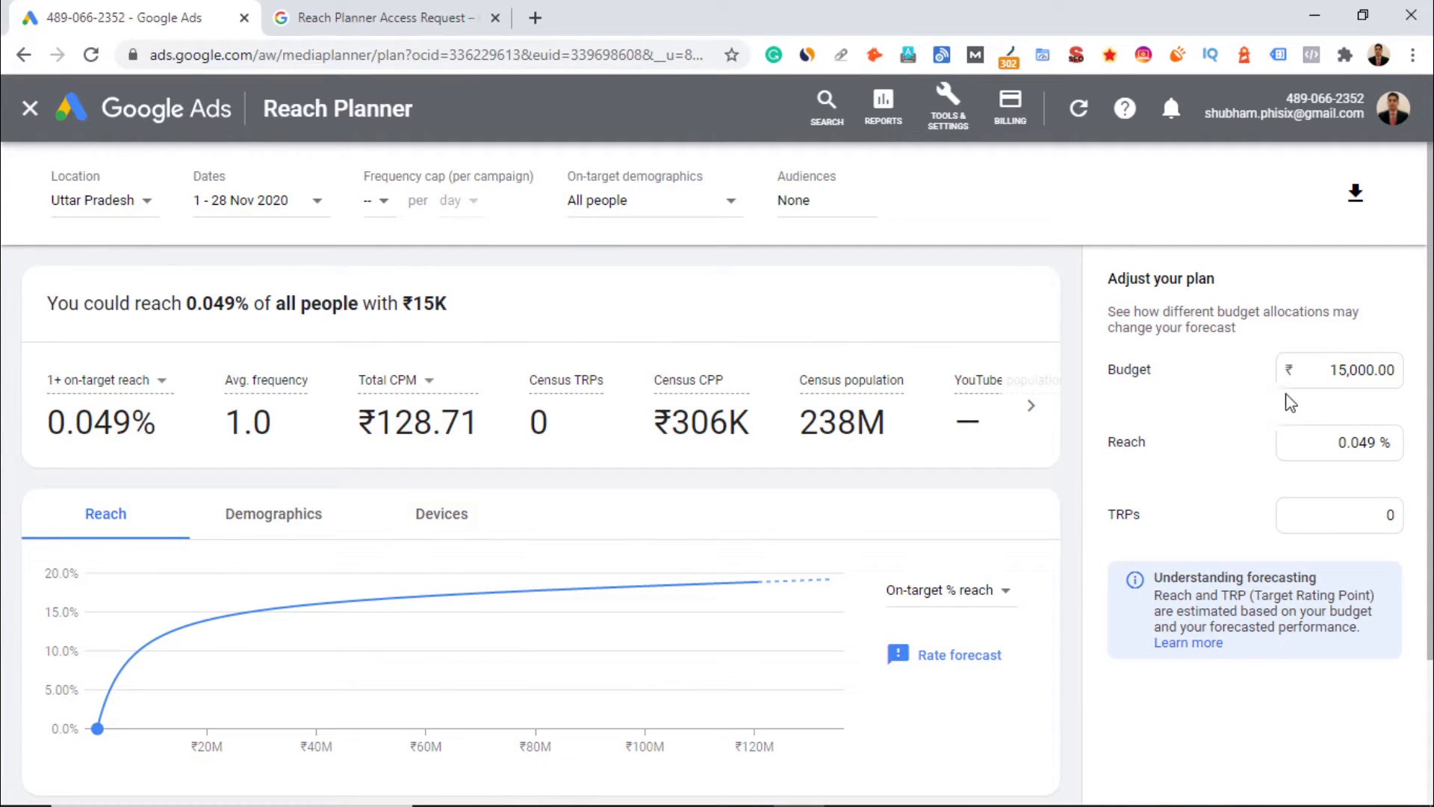
drag(1334, 376, 1386, 371)
drag(1326, 446, 1382, 445)
click(1196, 449)
drag(664, 429, 762, 437)
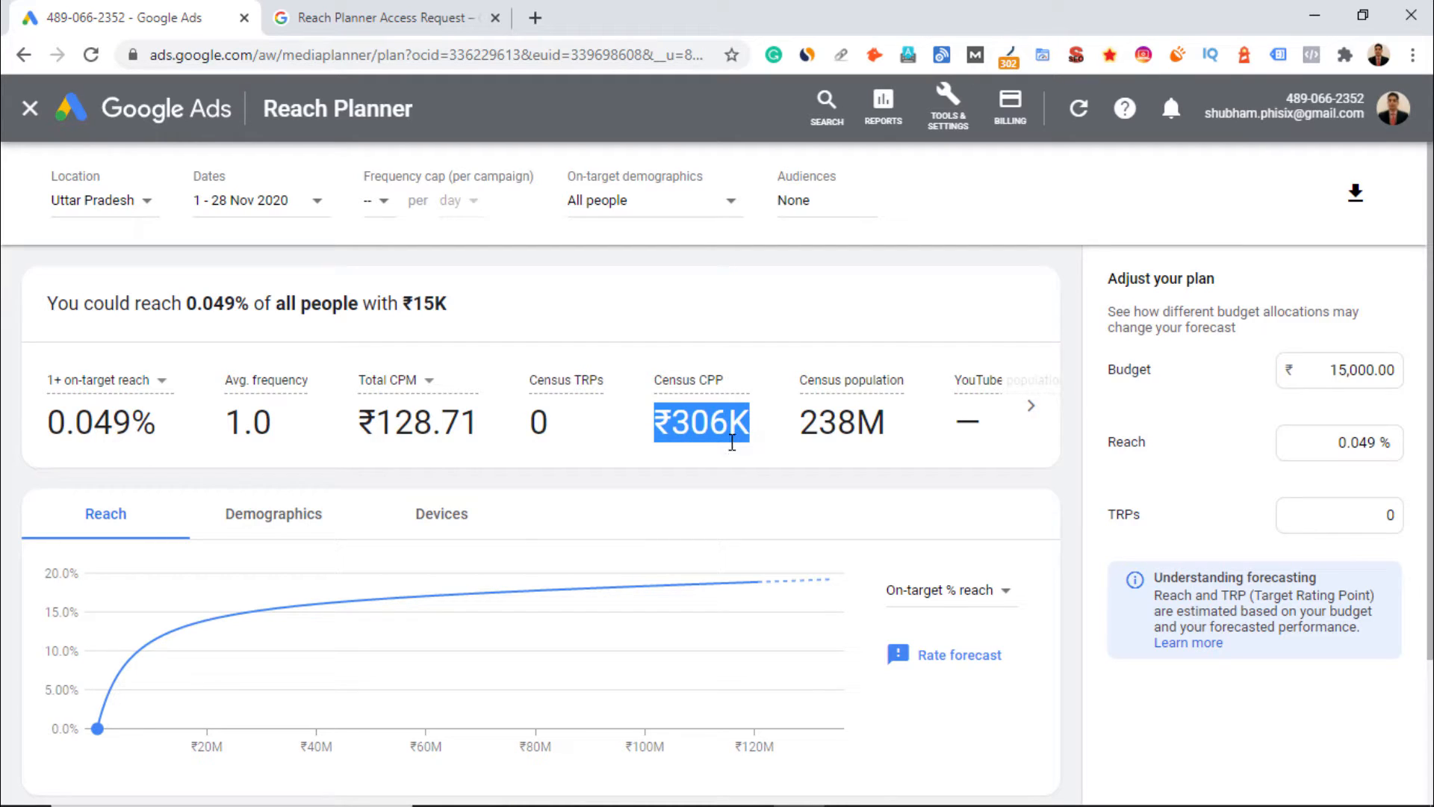
click(698, 439)
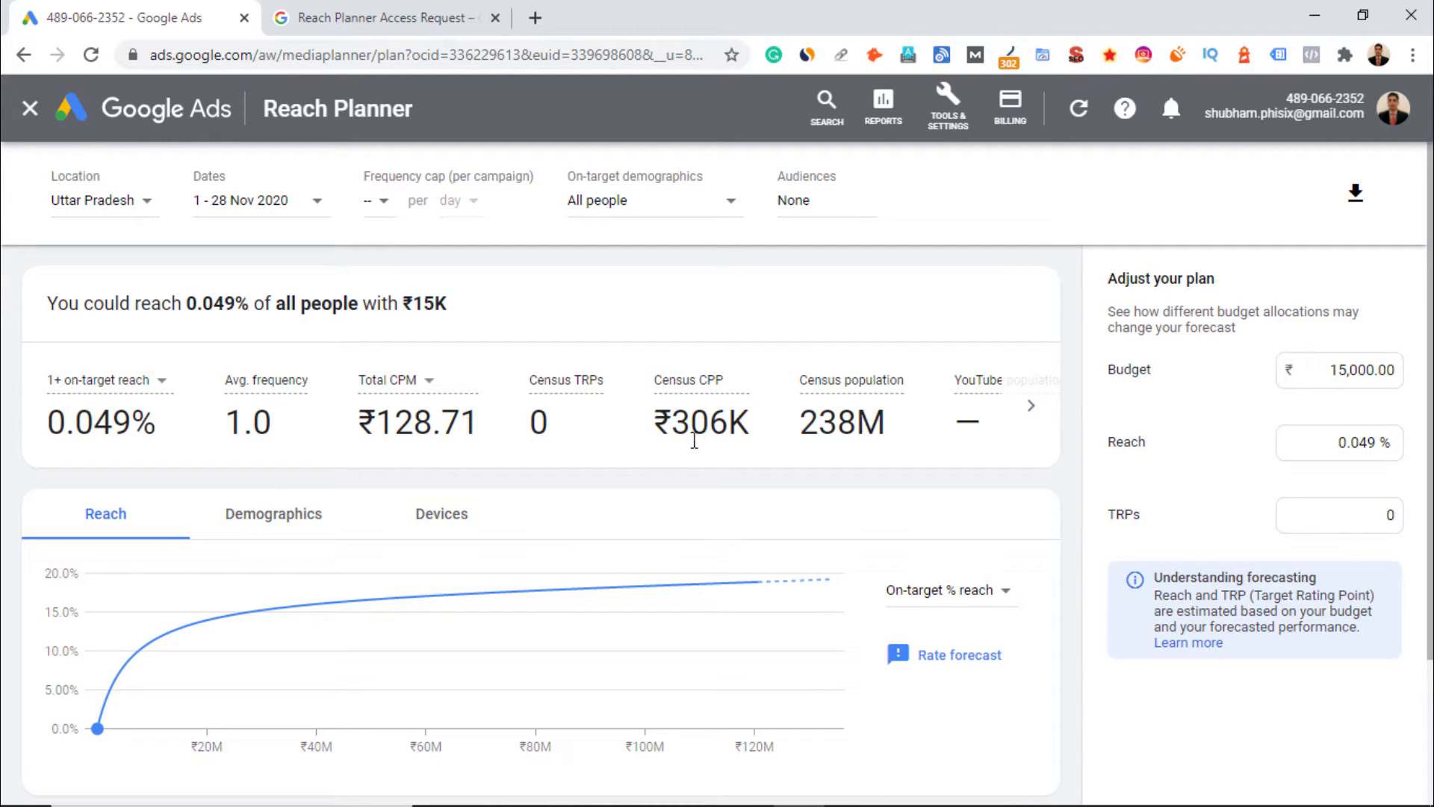
click(422, 381)
click(461, 461)
drag(394, 425, 482, 448)
click(507, 463)
- Inspect the 1+ on-target reach metric and trace the reach curve across higher budgets
mouse_move(86, 396)
scroll(336, 575, down, 2)
mouse_move(109, 540)
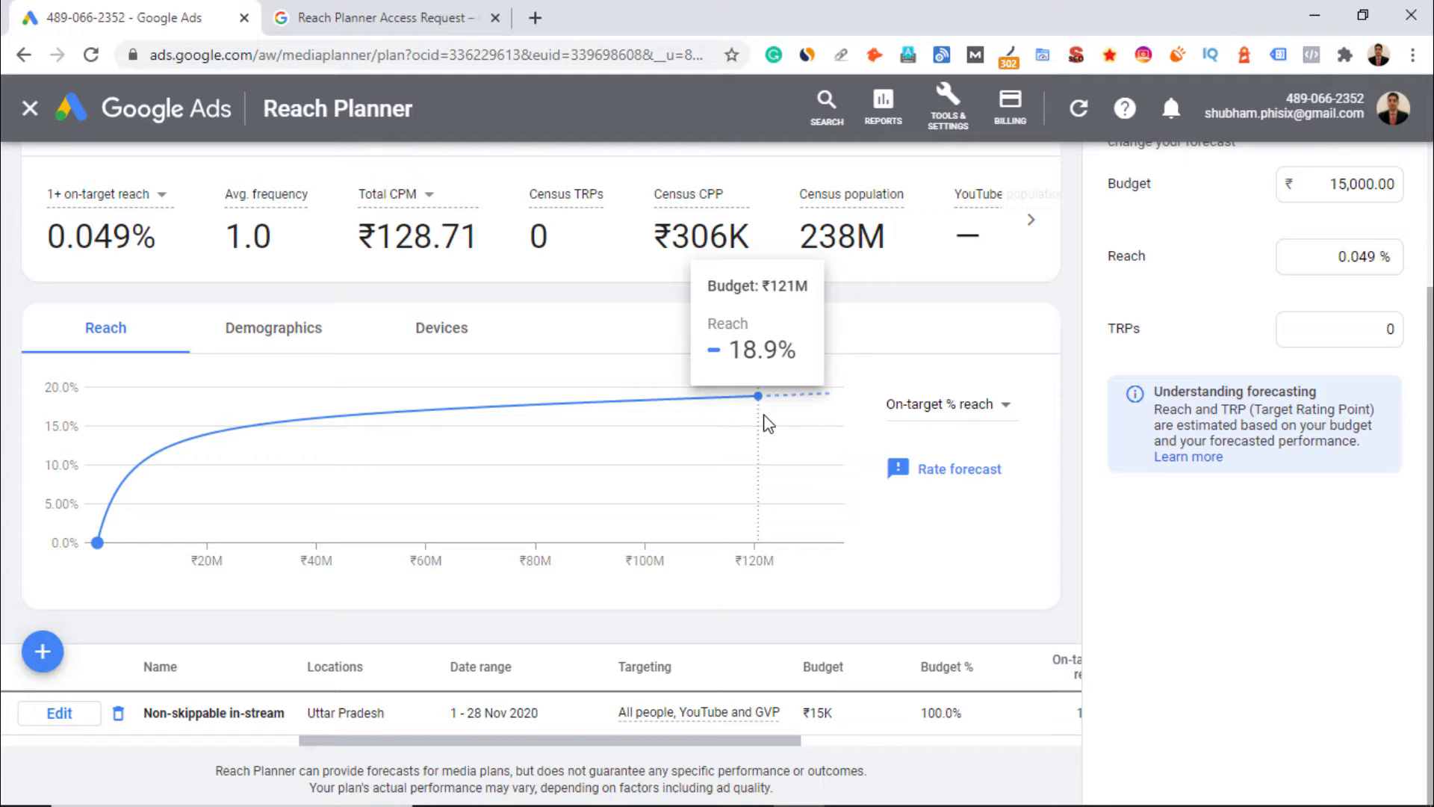
- Review the forecast's breakdown by demographics and devices, and check the YouTube population metric
scroll(769, 424, up, 3)
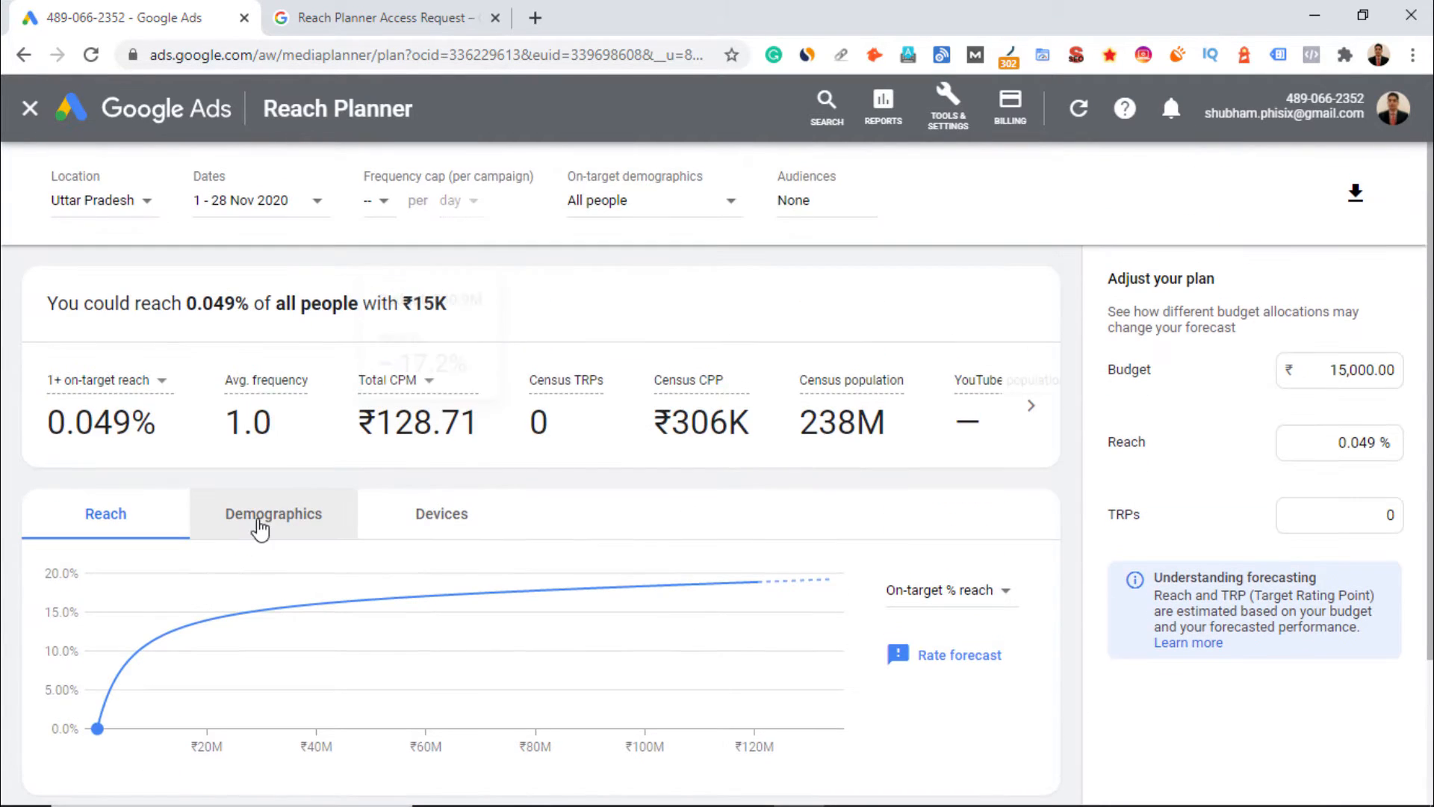
click(269, 514)
scroll(781, 569, down, 3)
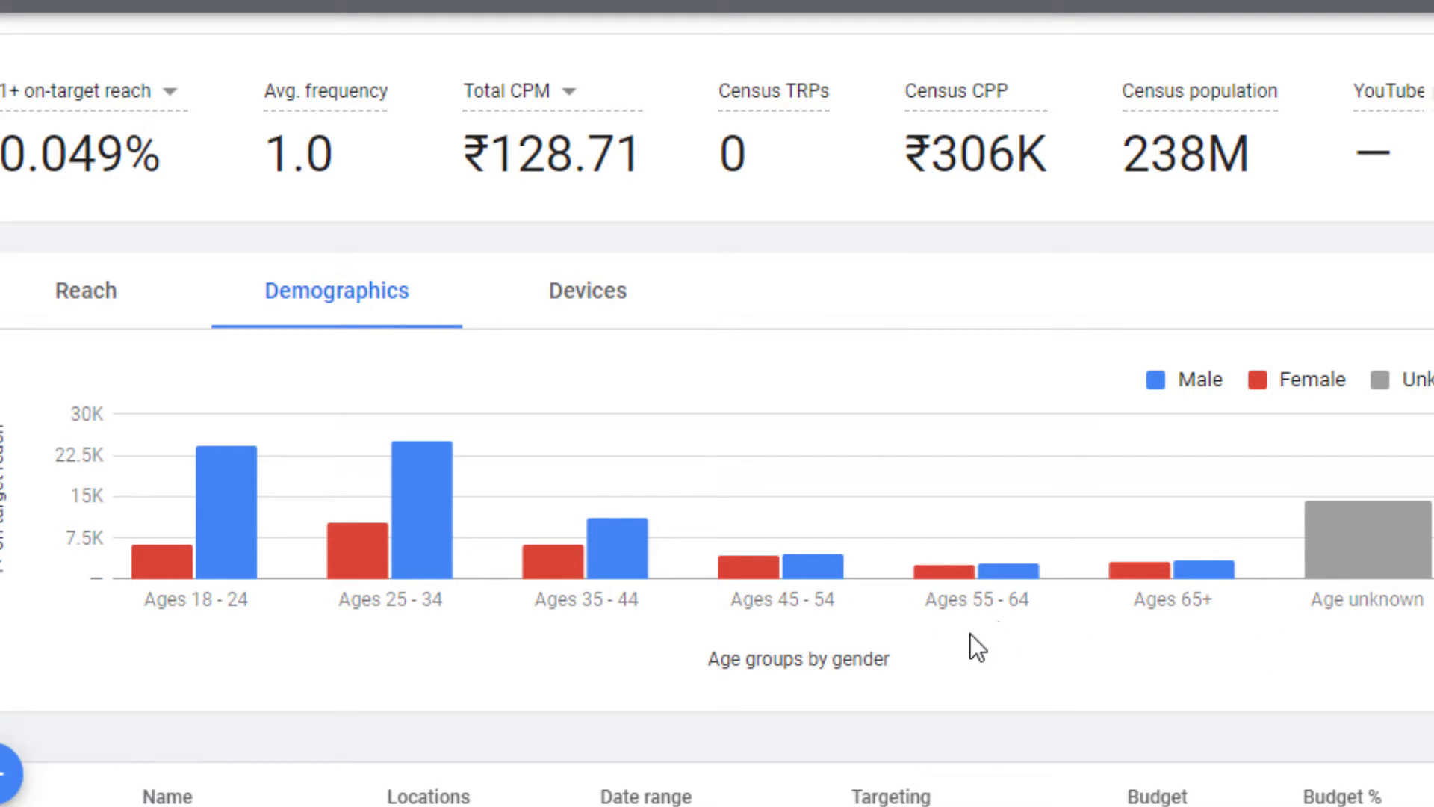
click(607, 303)
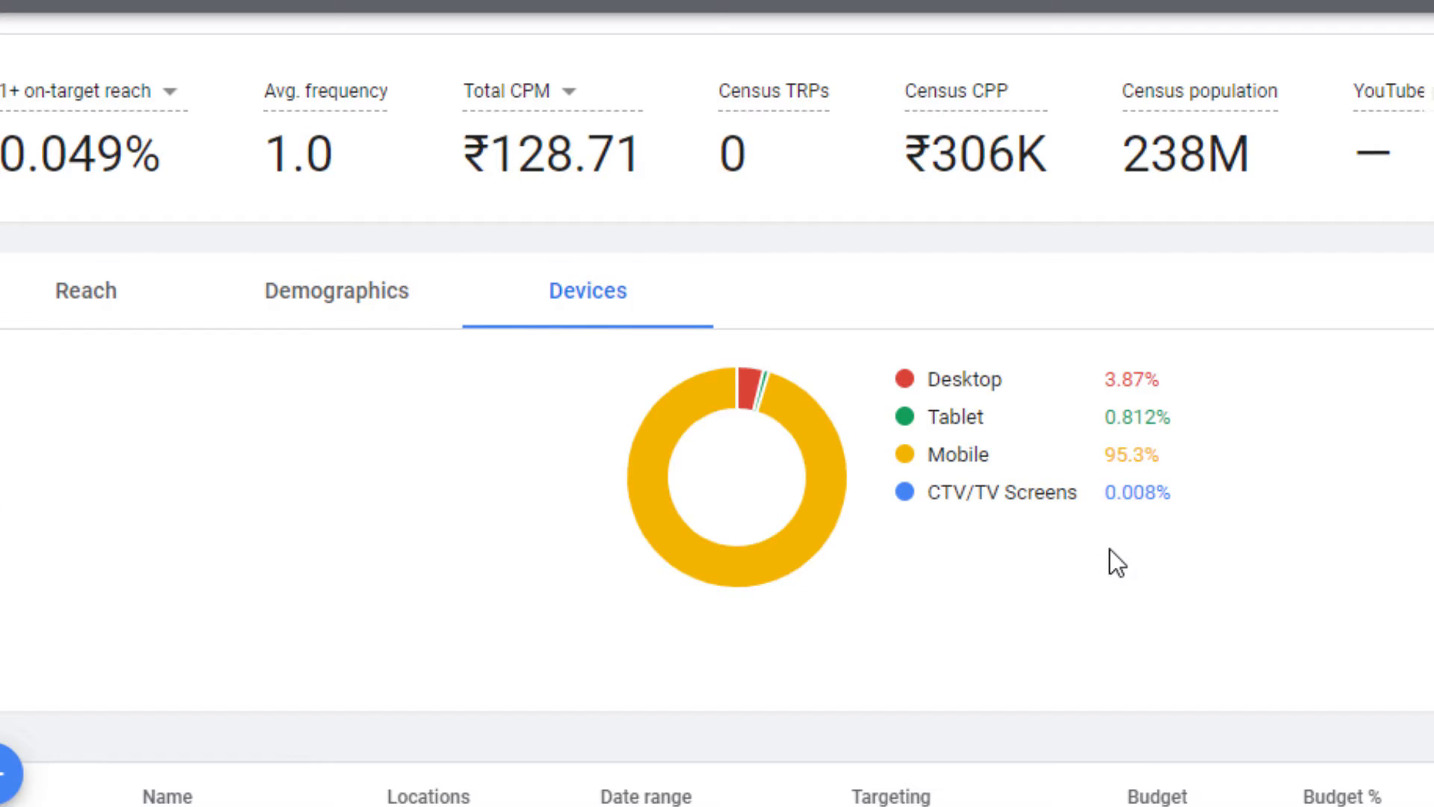
mouse_move(1189, 455)
mouse_down()
mouse_move(1137, 457)
mouse_move(1185, 454)
mouse_up()
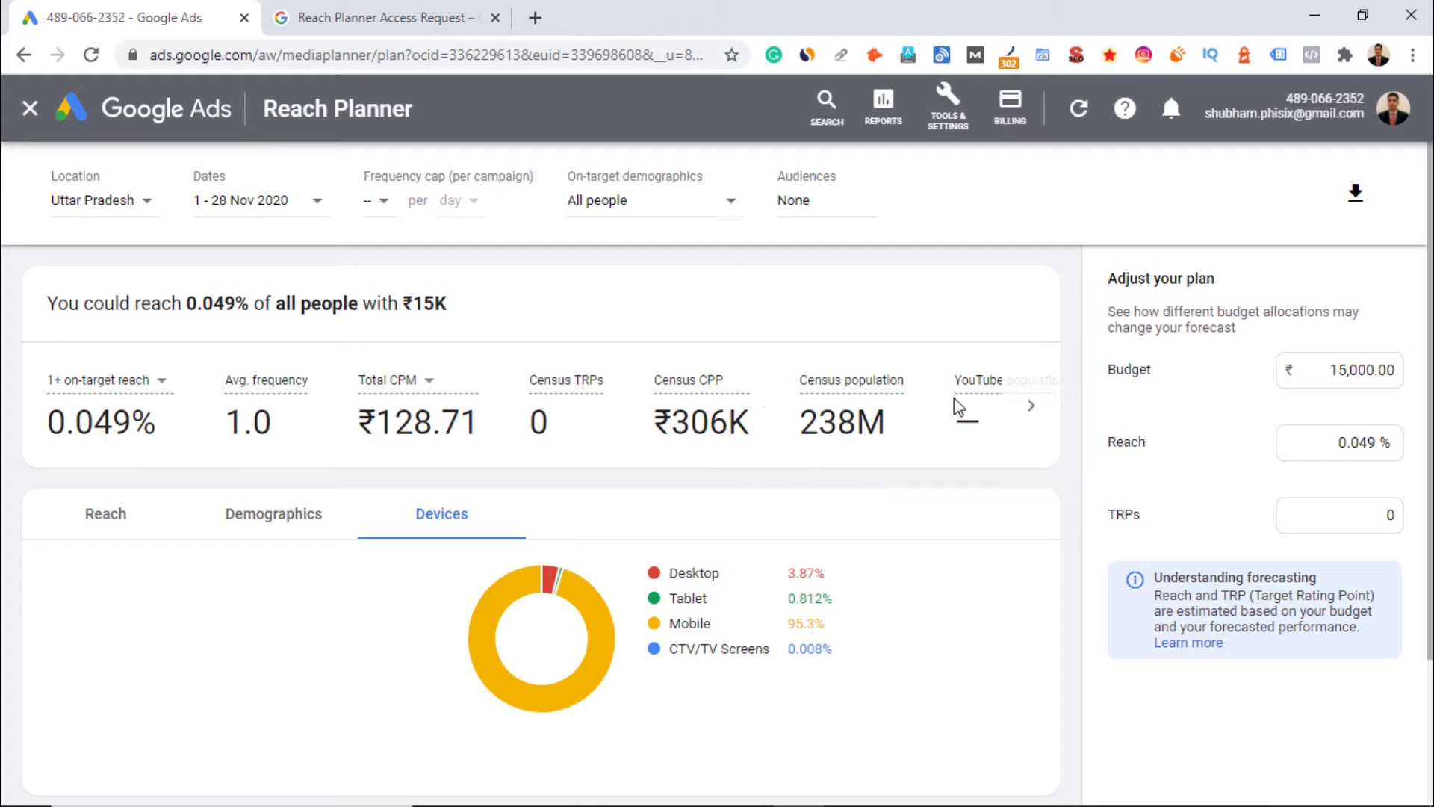
click(1027, 410)
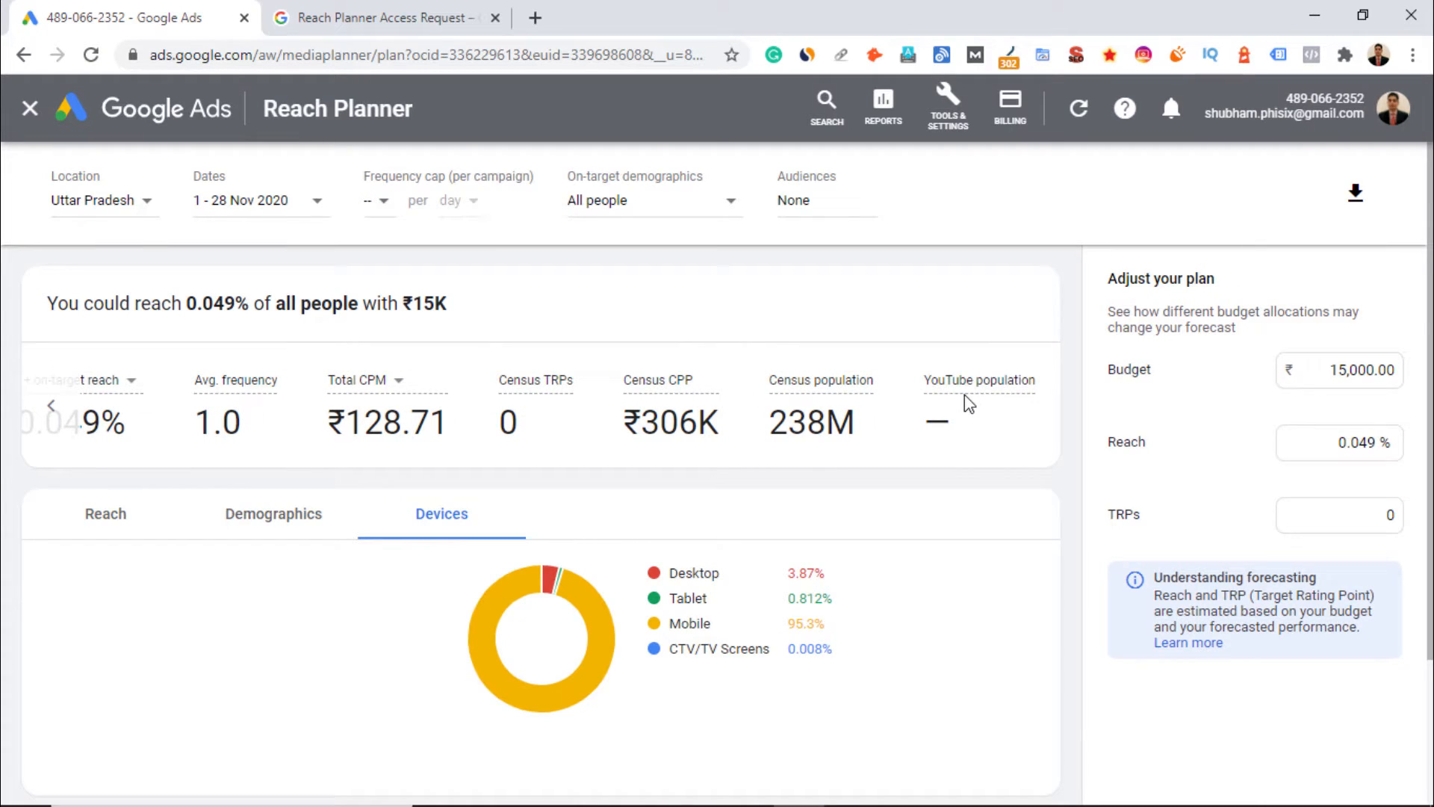
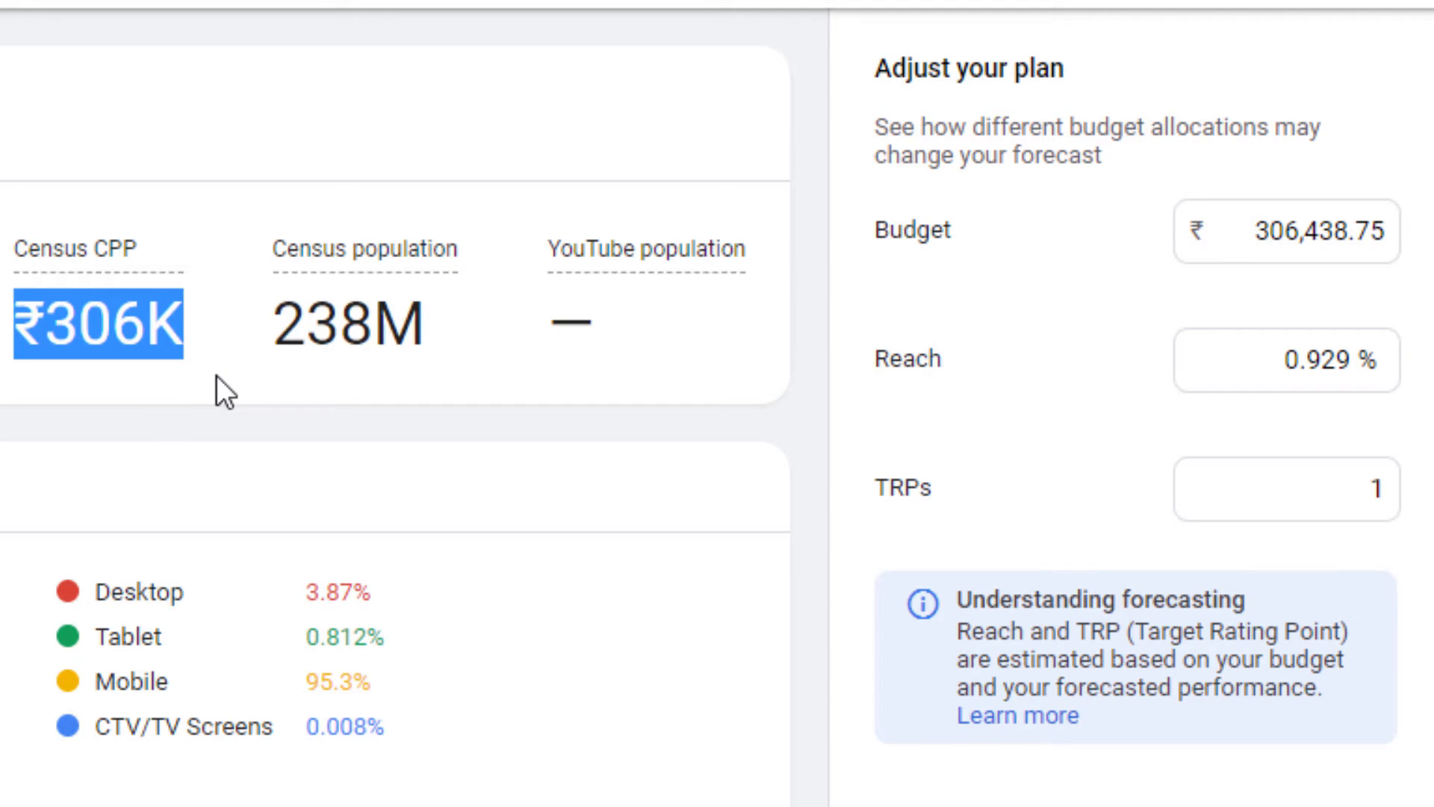
- Set the plan's TRPs to 100 and check the resulting budget, reach and average frequency
click(216, 376)
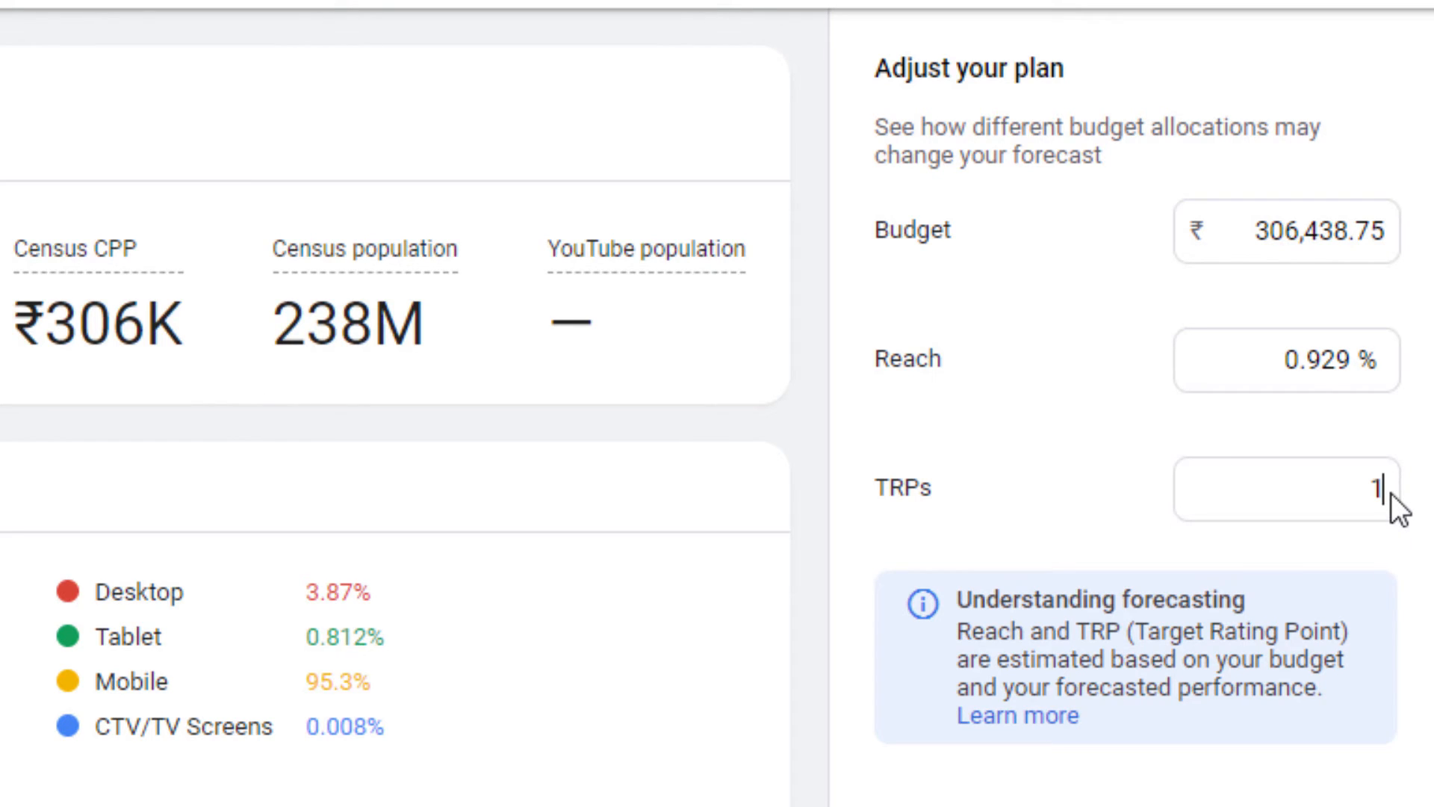
text(00)
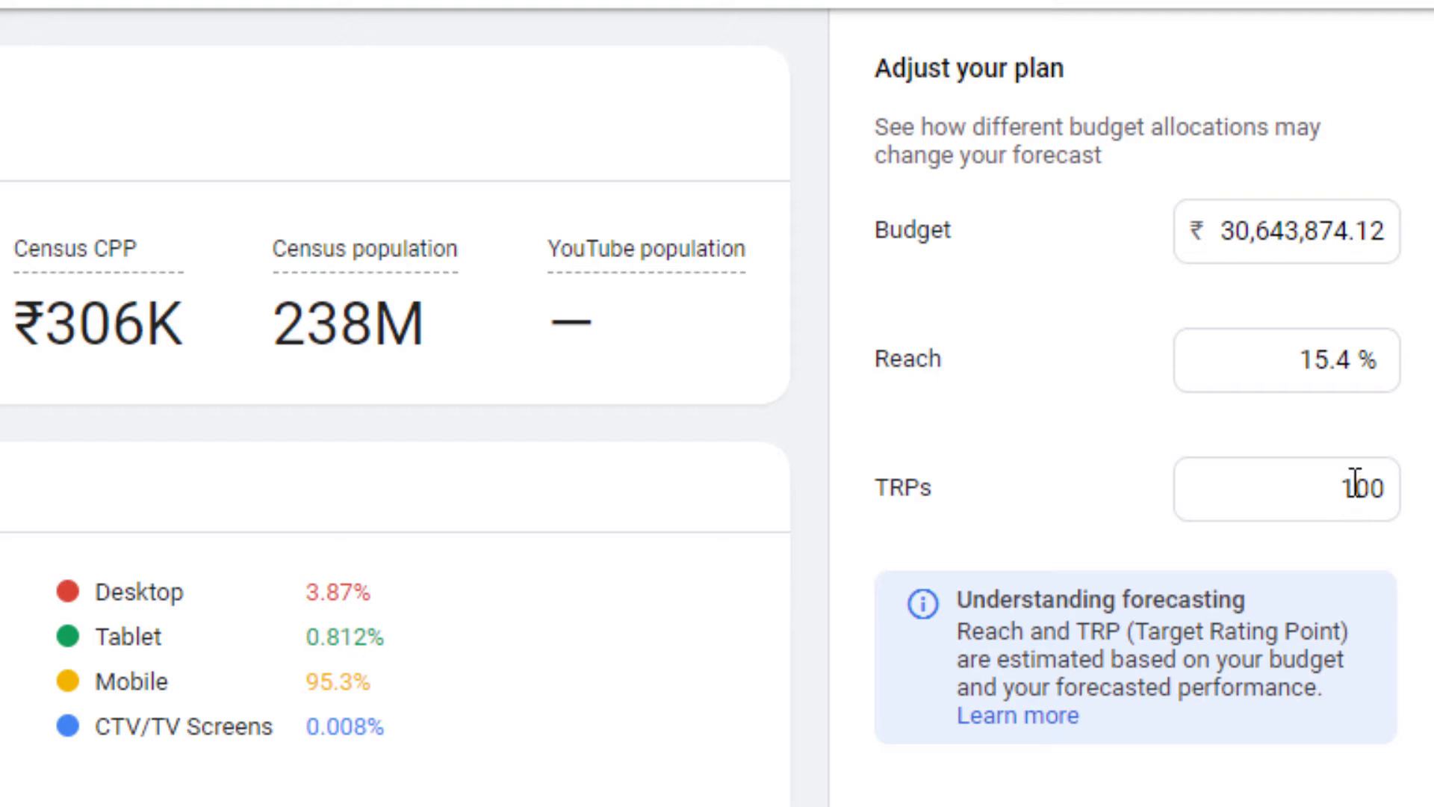
drag(1353, 228, 1215, 223)
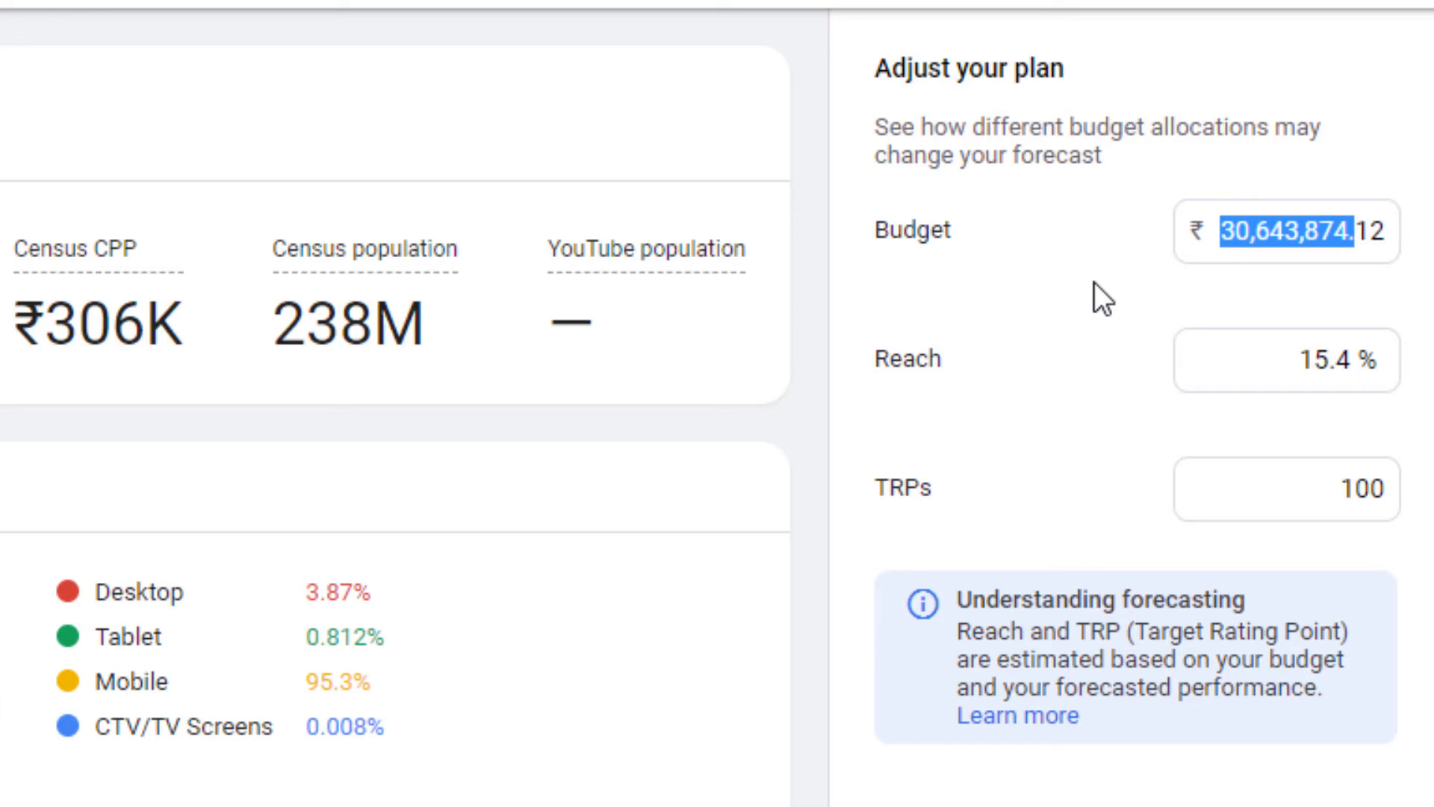
drag(1235, 357, 1389, 358)
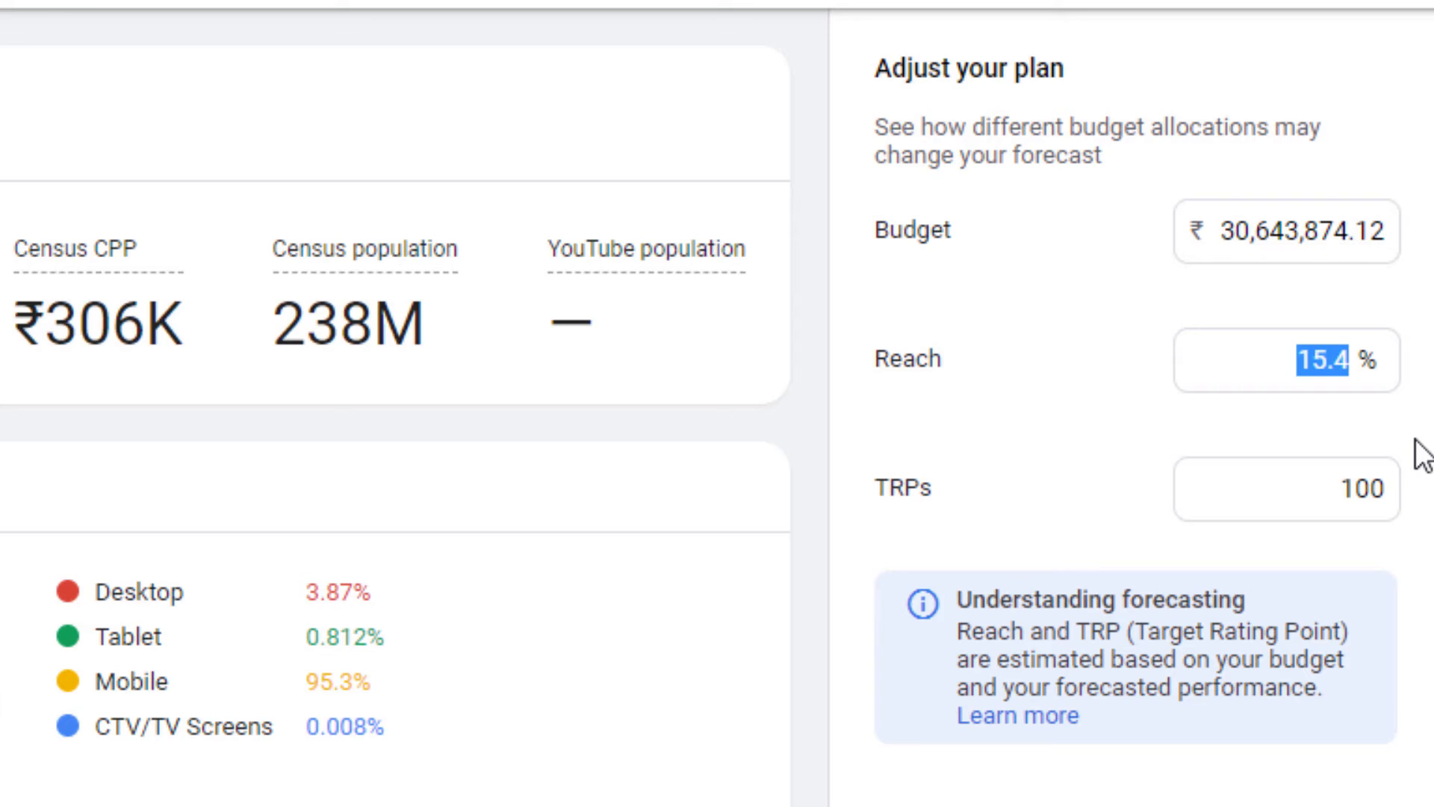
drag(1319, 490, 1385, 488)
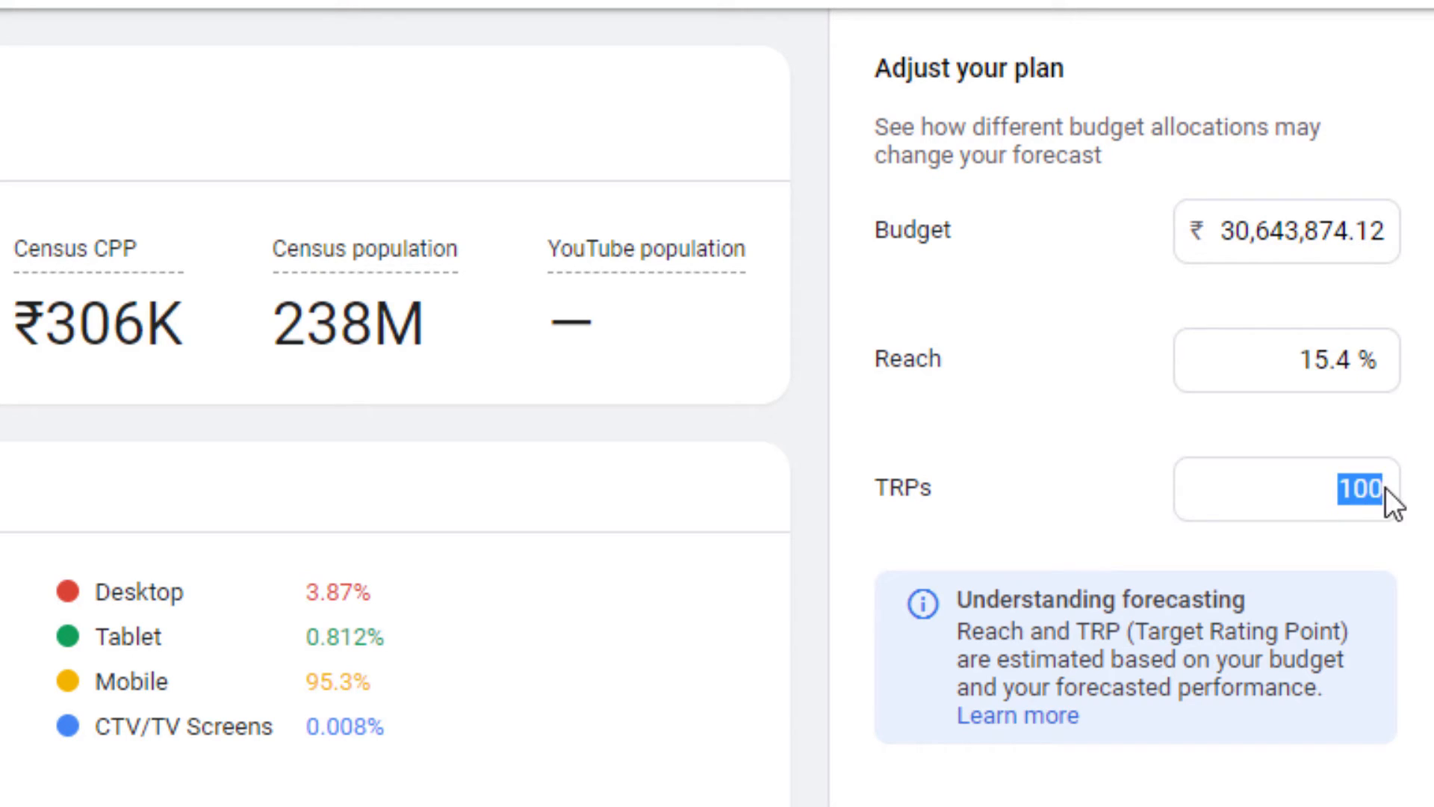
click(1401, 556)
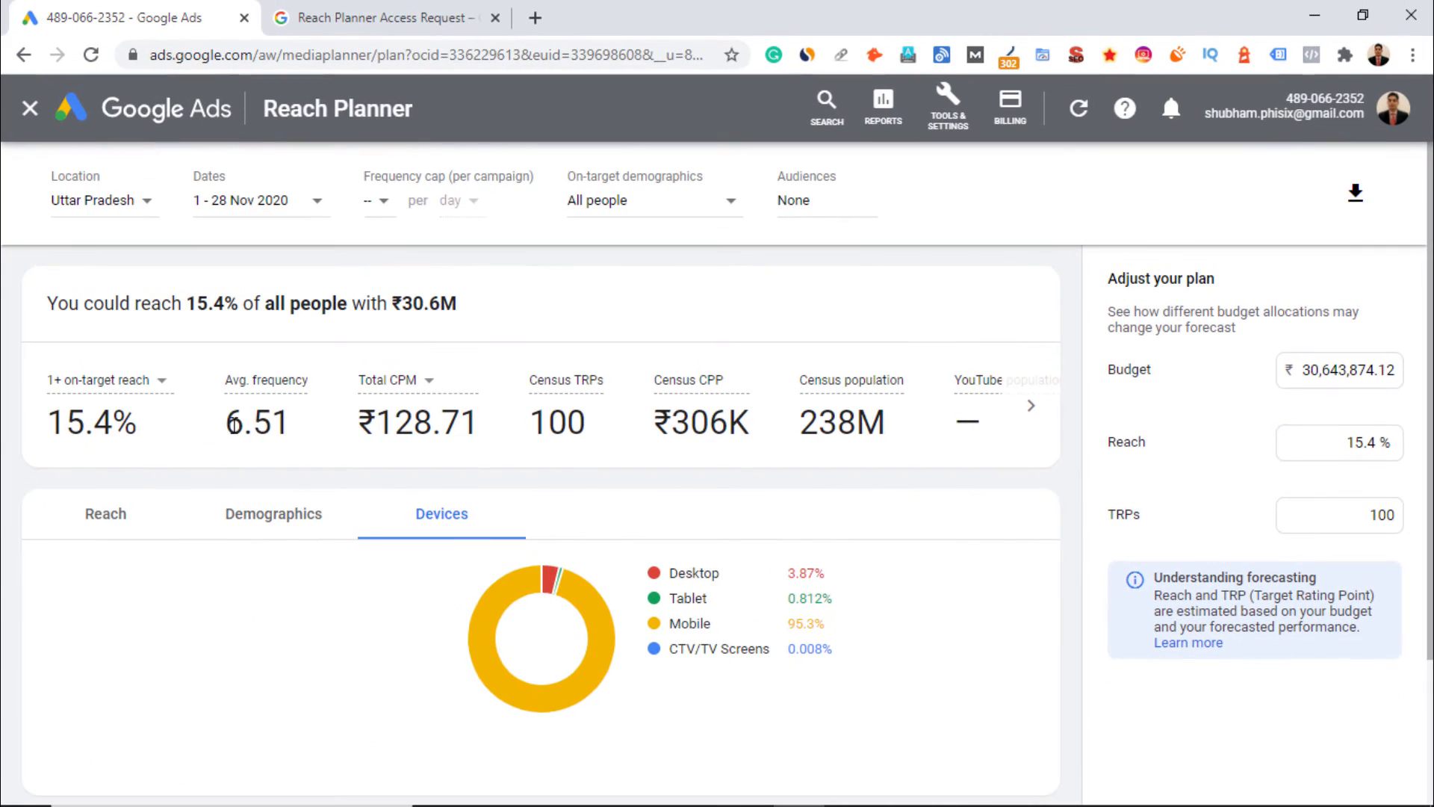
drag(225, 422, 290, 426)
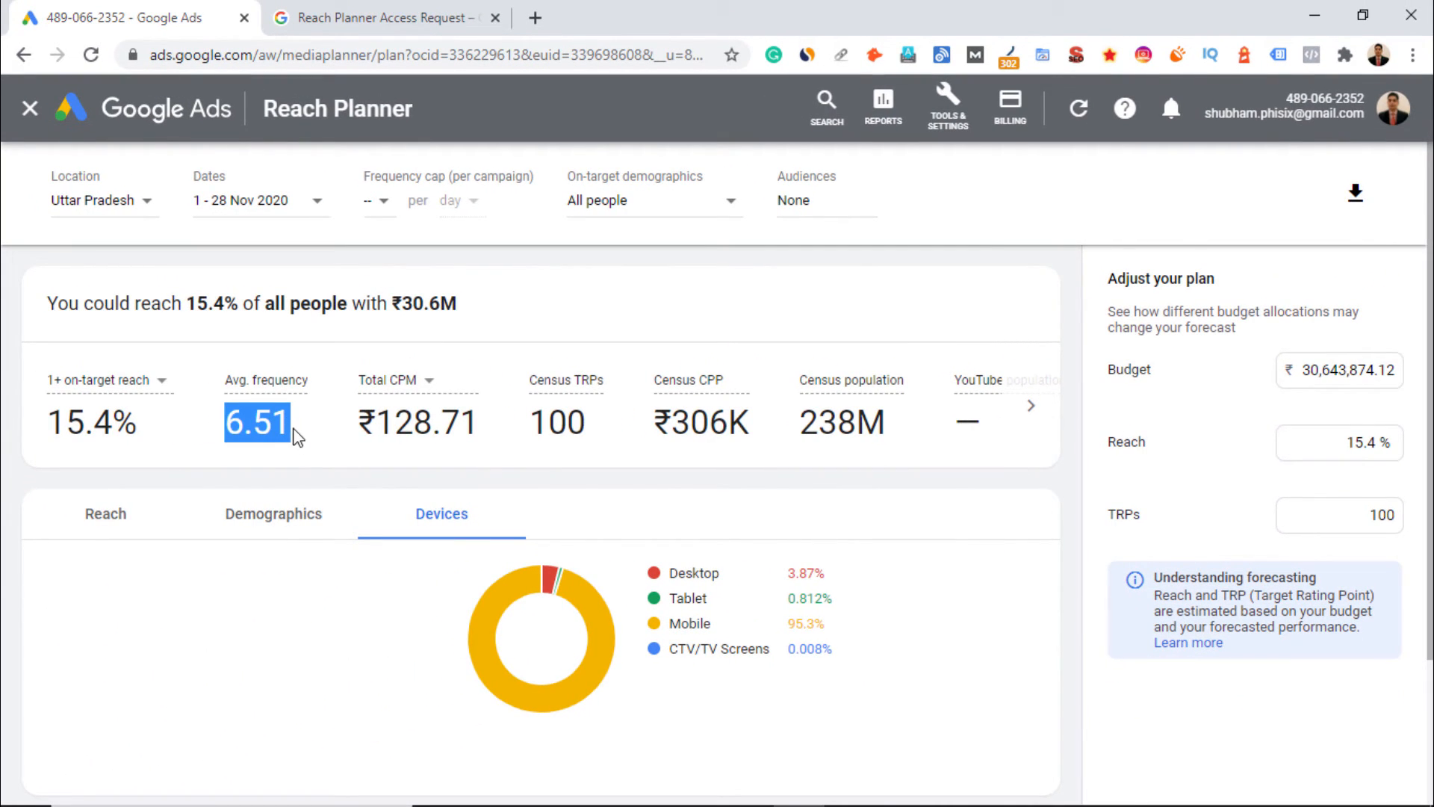
- Set the plan's TRPs to 0
click(1389, 517)
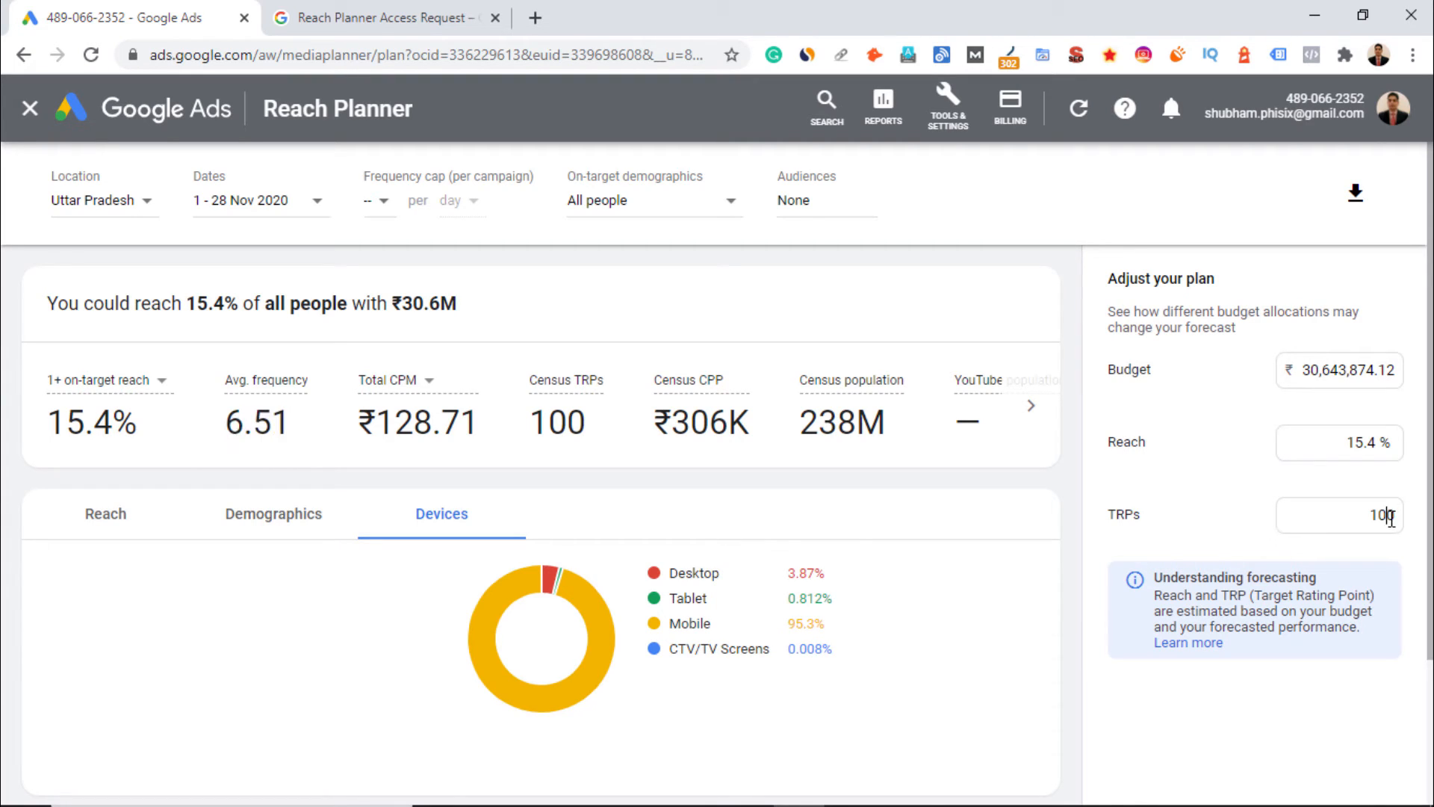
key(BackSpace)
key(BackSpace)
key(BackSpace)
text(0)
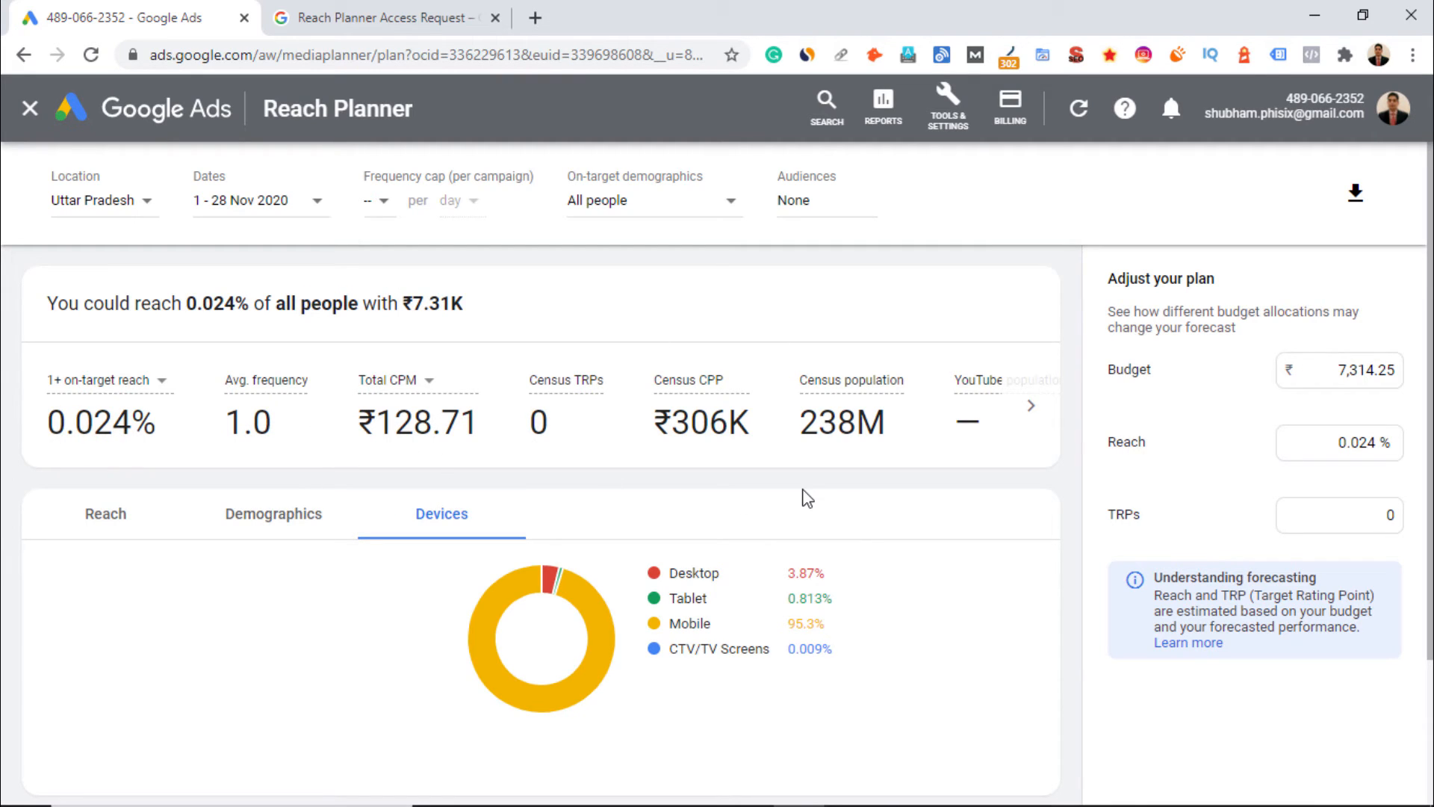
- Review the Reach curve and the on-target reach, frequency and cost columns of the Non-skippable in-stream row
click(169, 521)
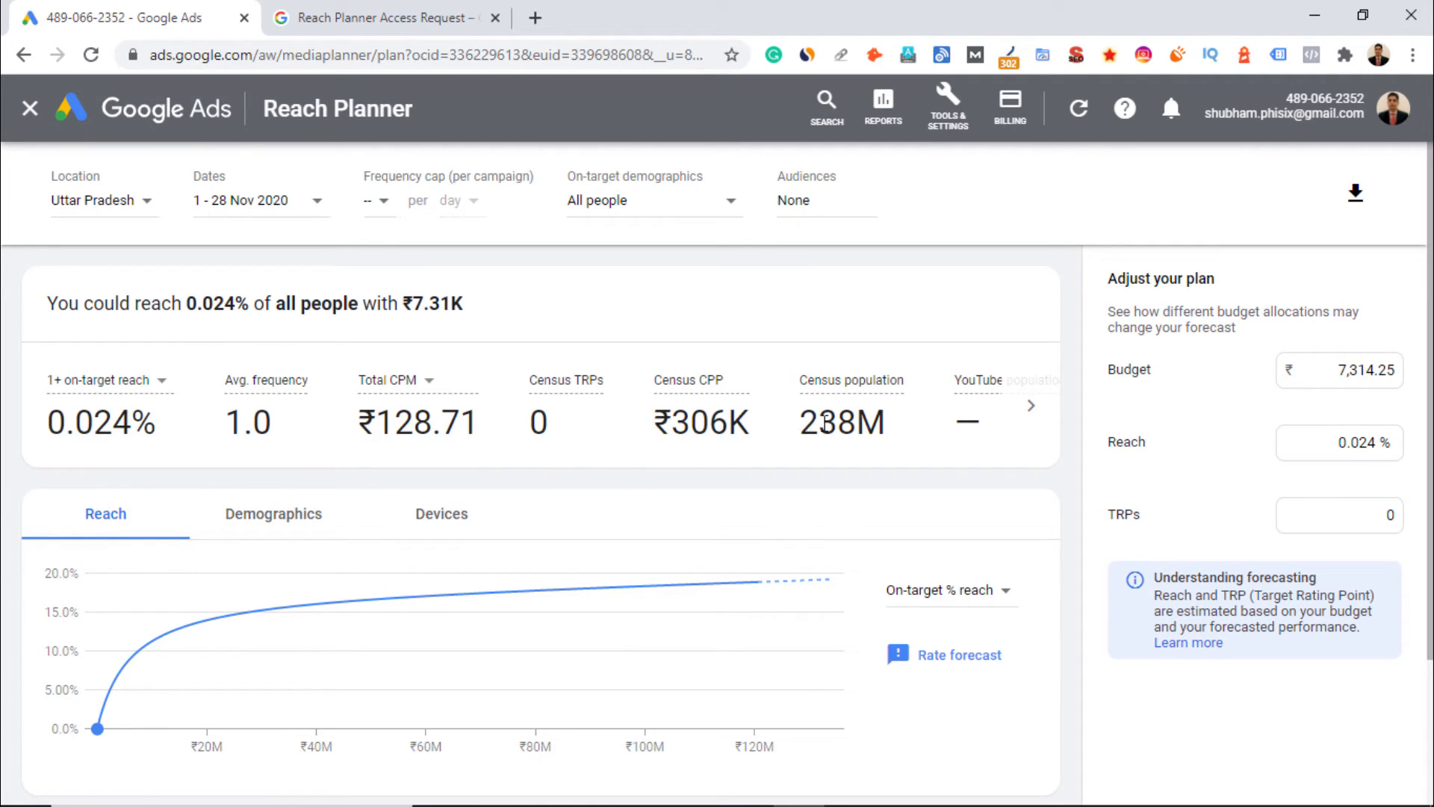
scroll(875, 769, down, 3)
scroll(871, 762, right, 3)
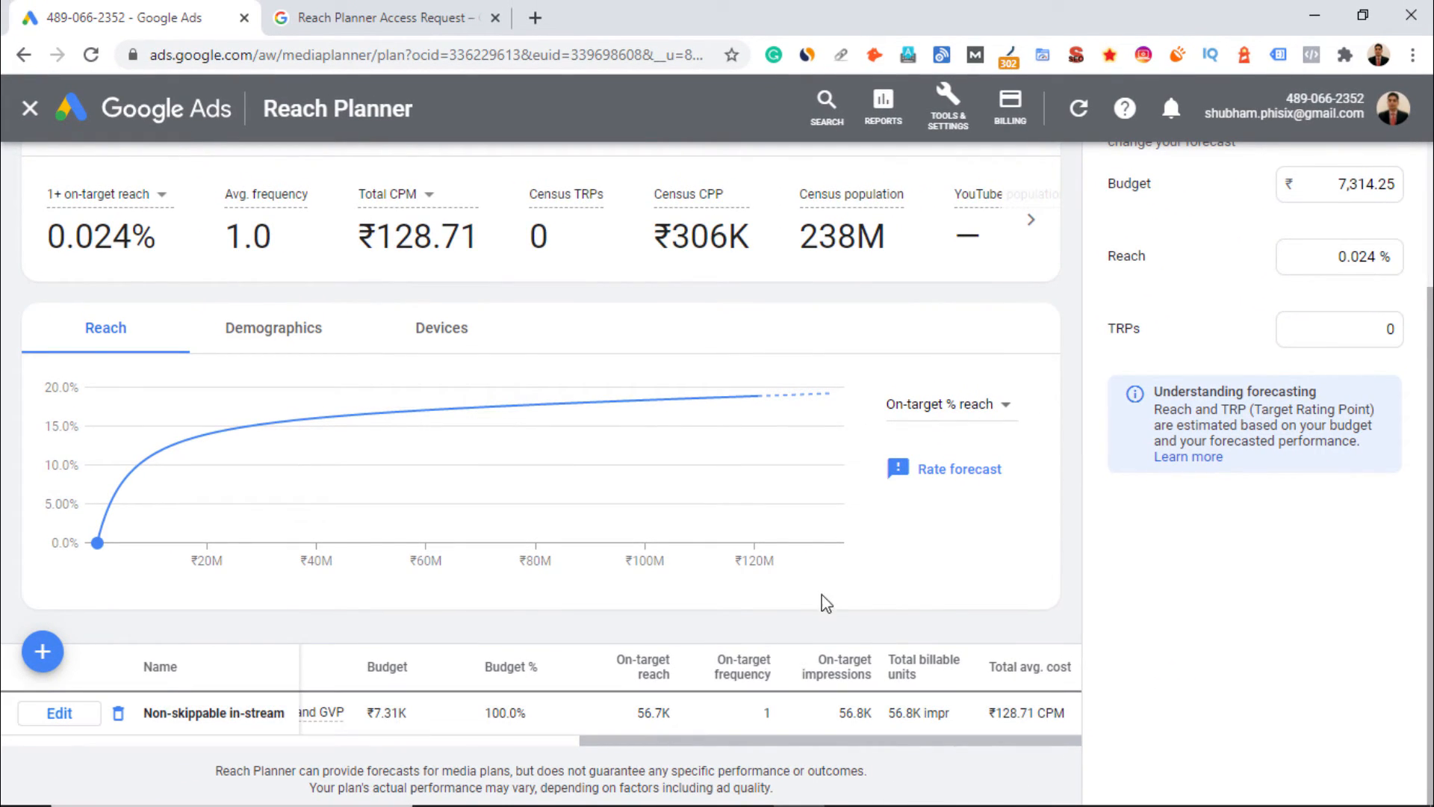
- Set the plan's budget to ₹10,000 and update the forecast
scroll(823, 602, up, 3)
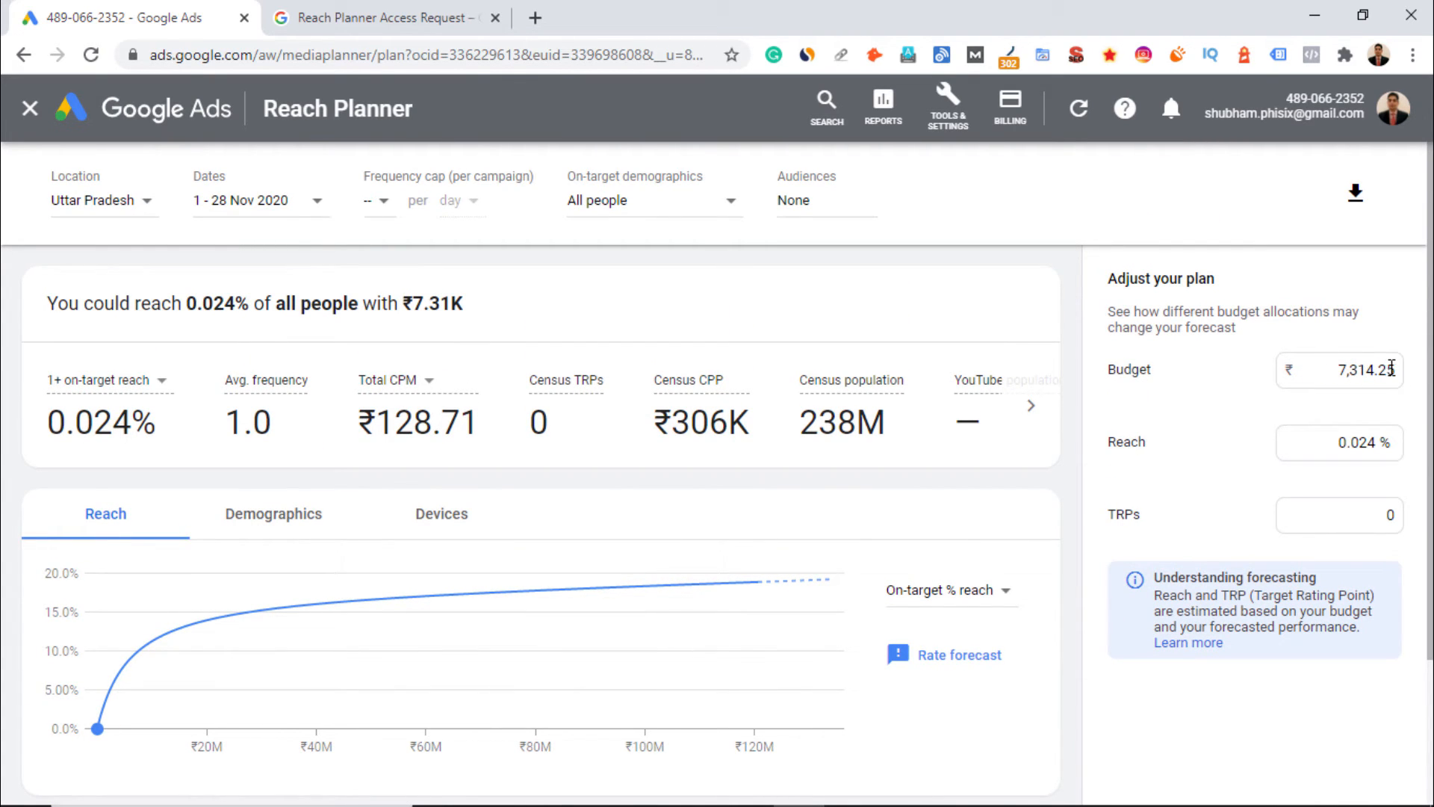
drag(1387, 370, 1327, 370)
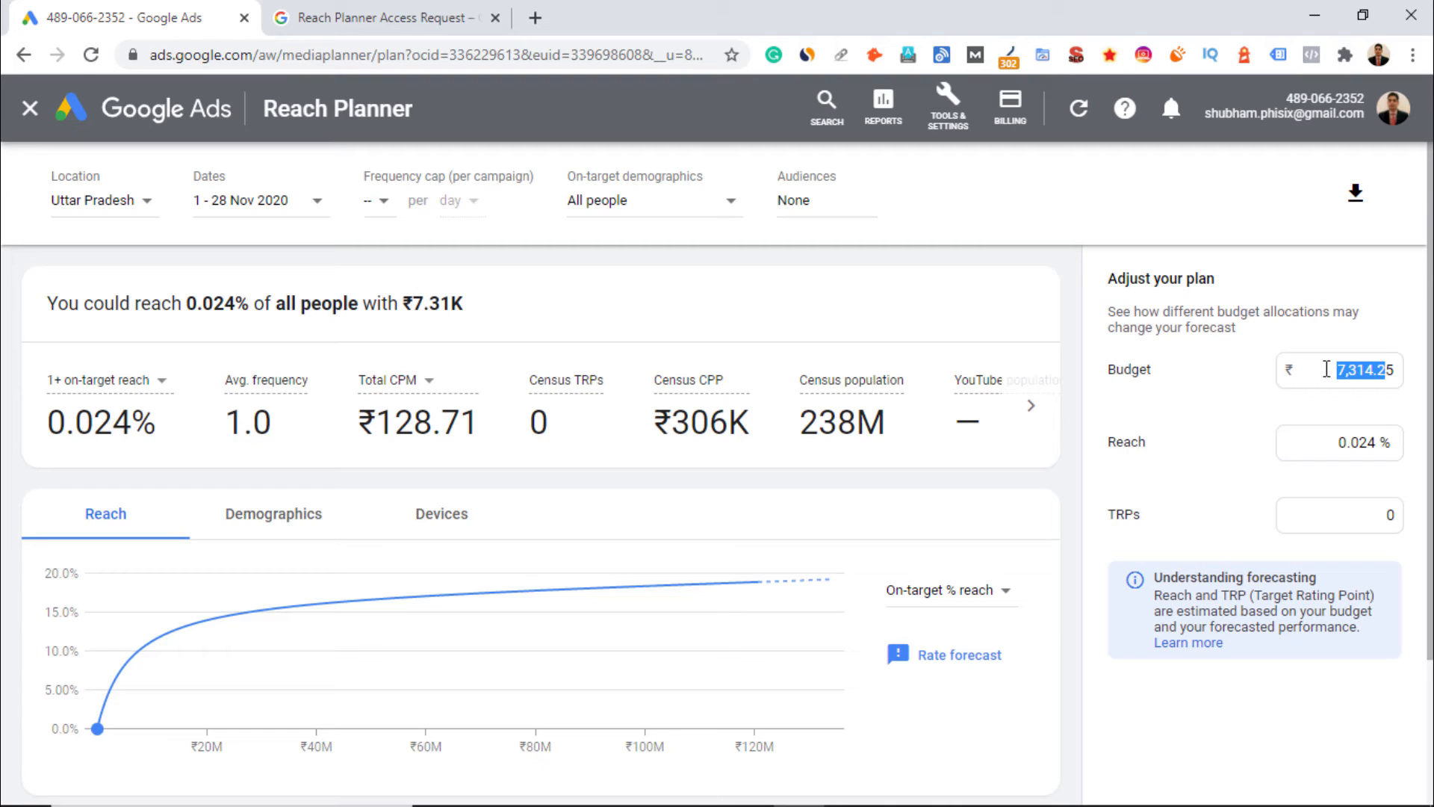
text(10000)
click(1245, 414)
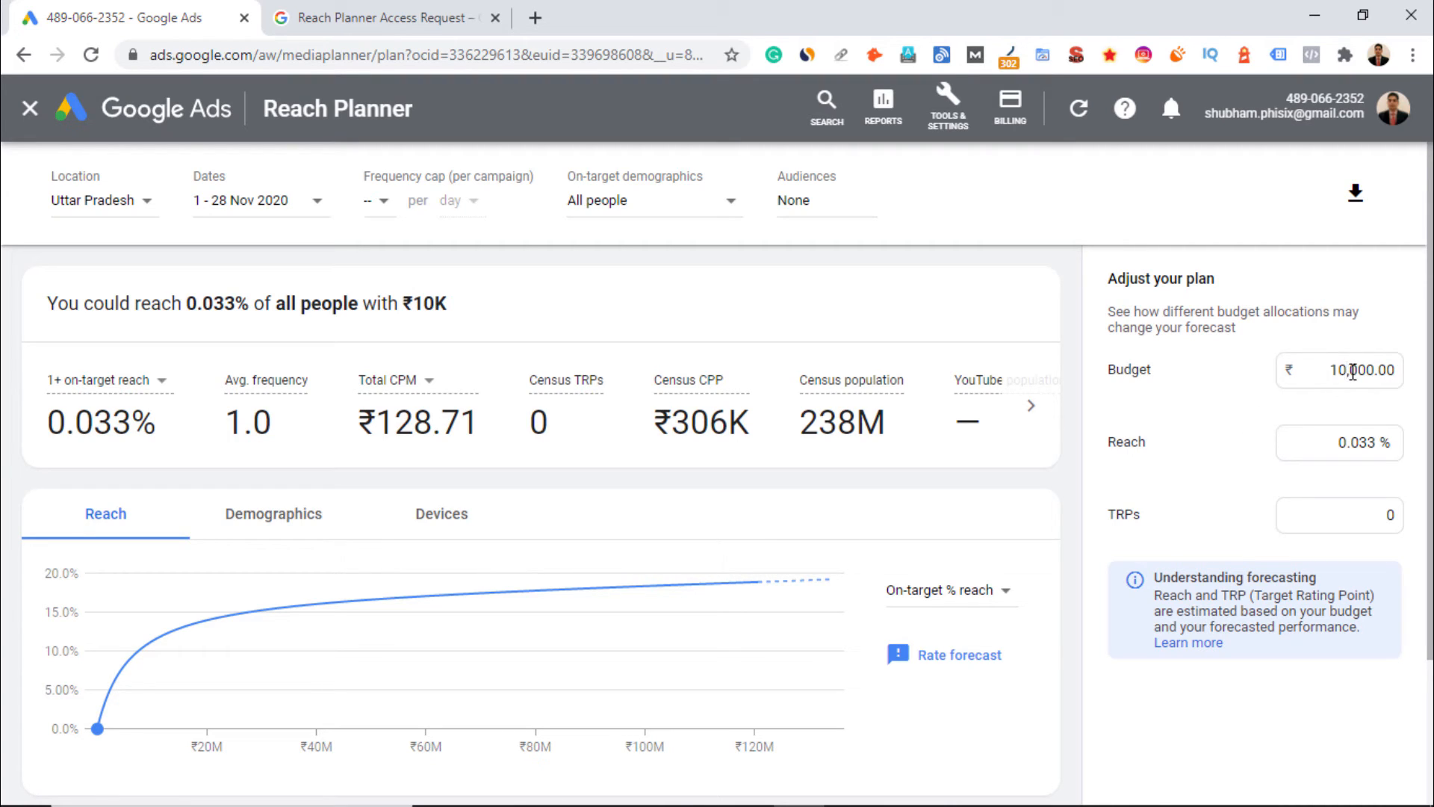
- Set the plan's budget to ₹15,000 and update the forecast
click(1350, 371)
key(BackSpace)
text(5)
click(1225, 390)
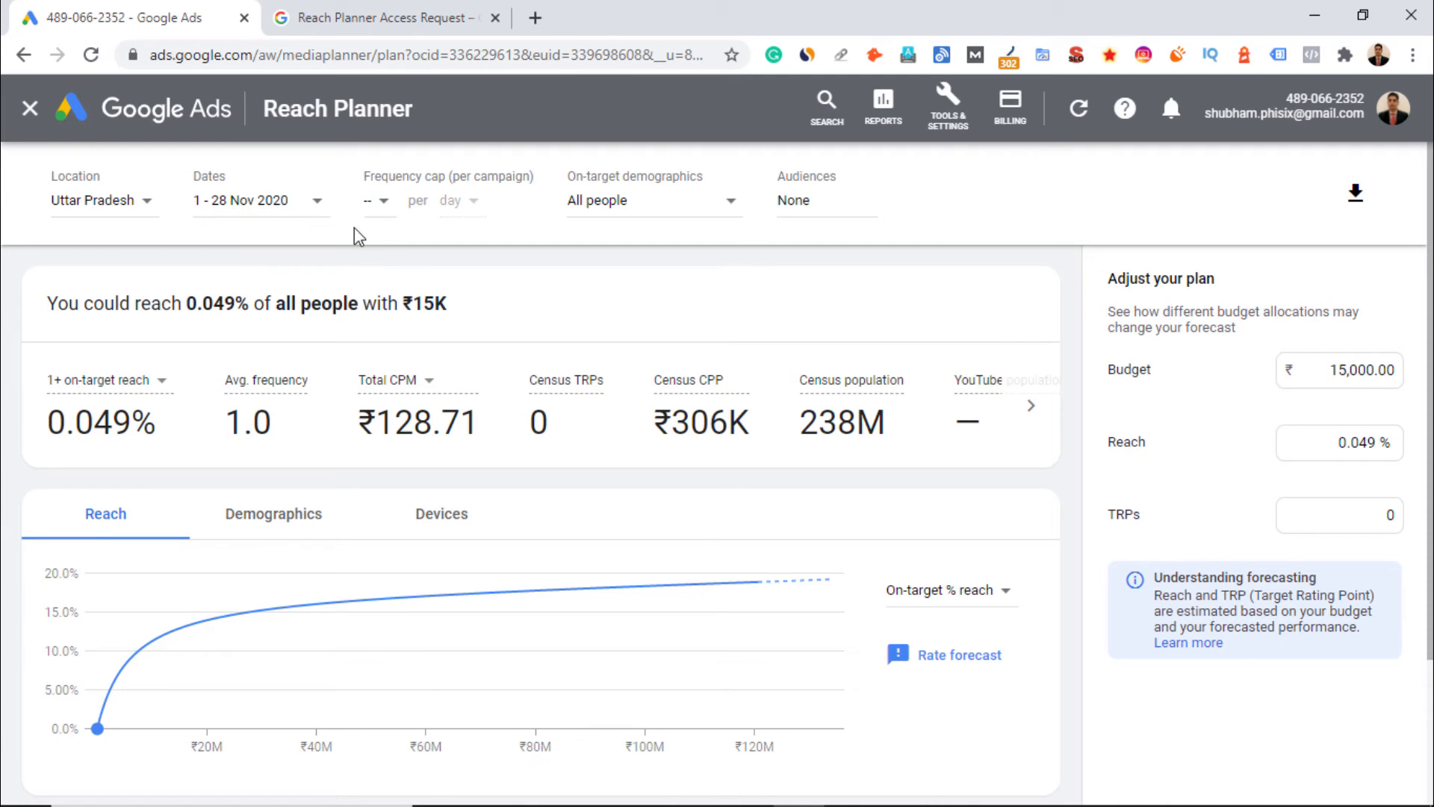
- Check the Non-skippable in-stream row's on-target reach and apply its ad format settings without editing them
scroll(1049, 550, down, 3)
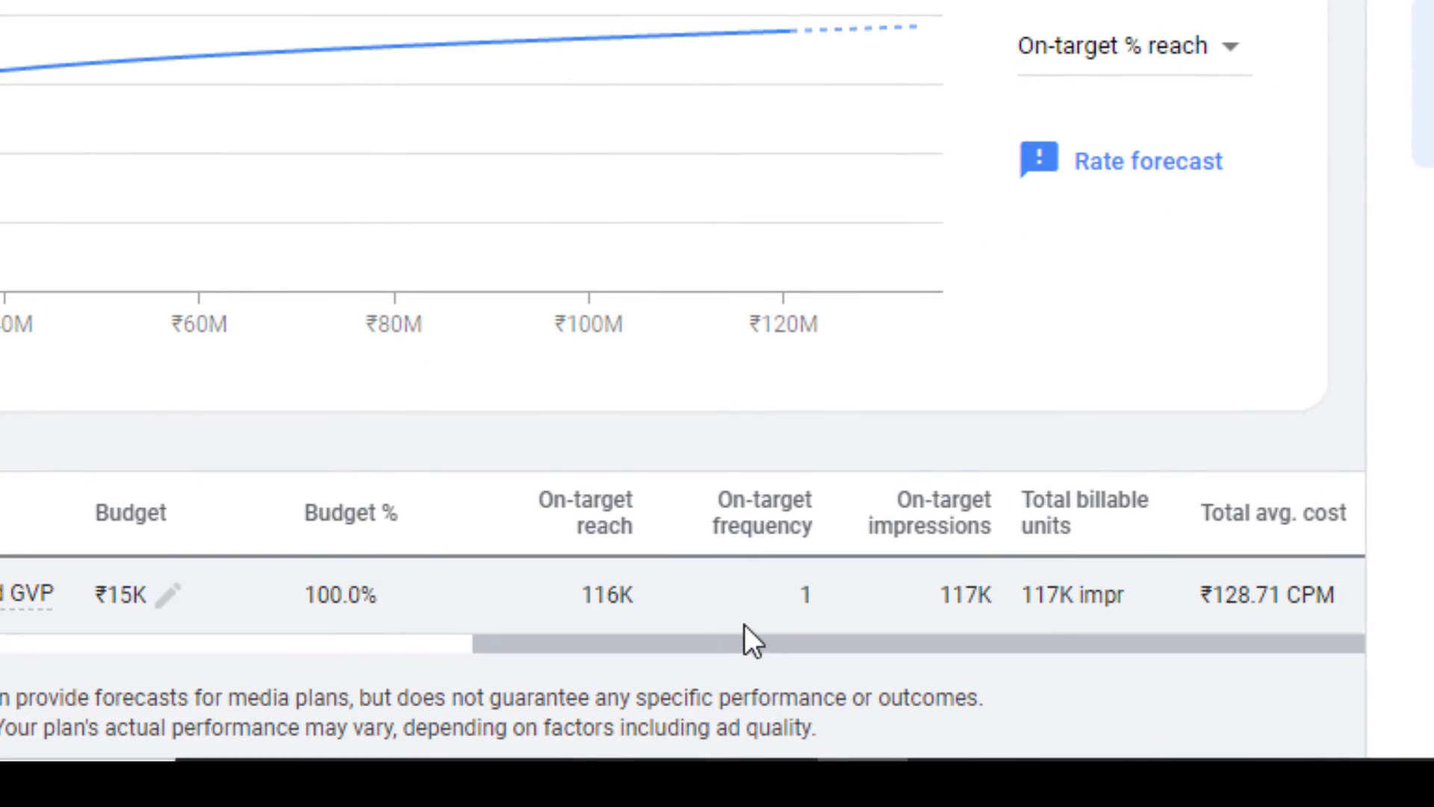
drag(580, 594, 625, 594)
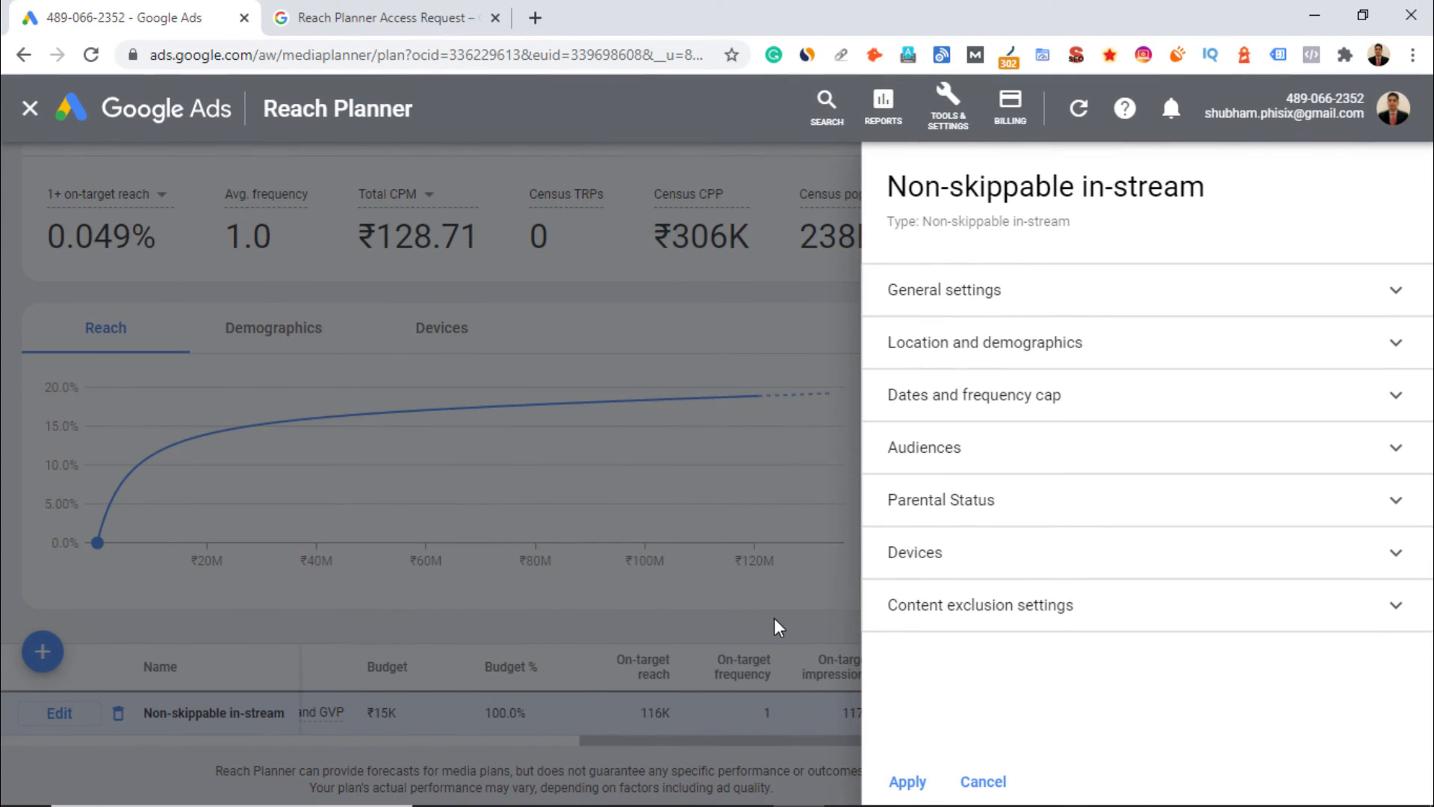
click(907, 781)
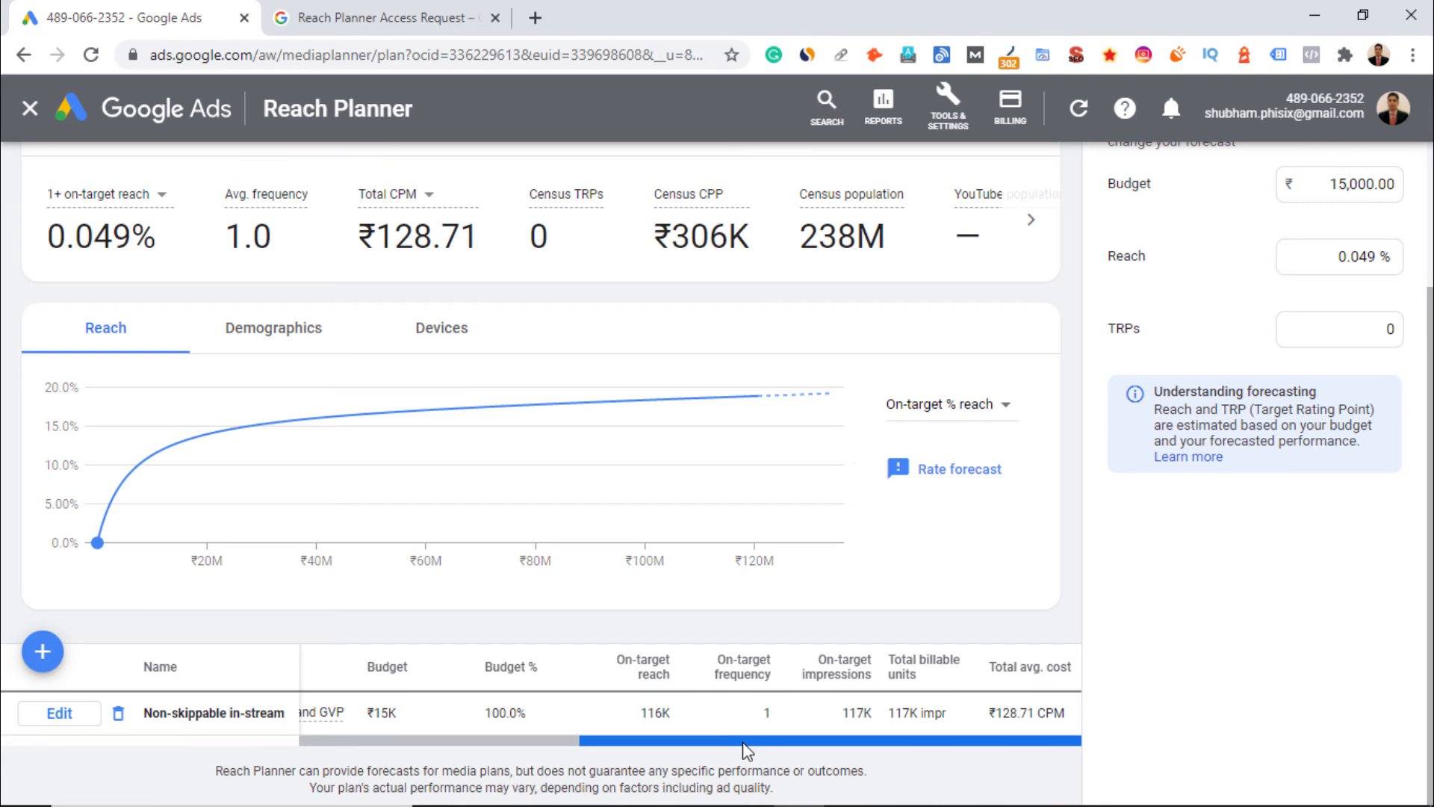
drag(743, 751, 452, 755)
- Open the forecast's date range, pick 1 November 2020 and leave the calendar without applying the selection
scroll(460, 712, up, 3)
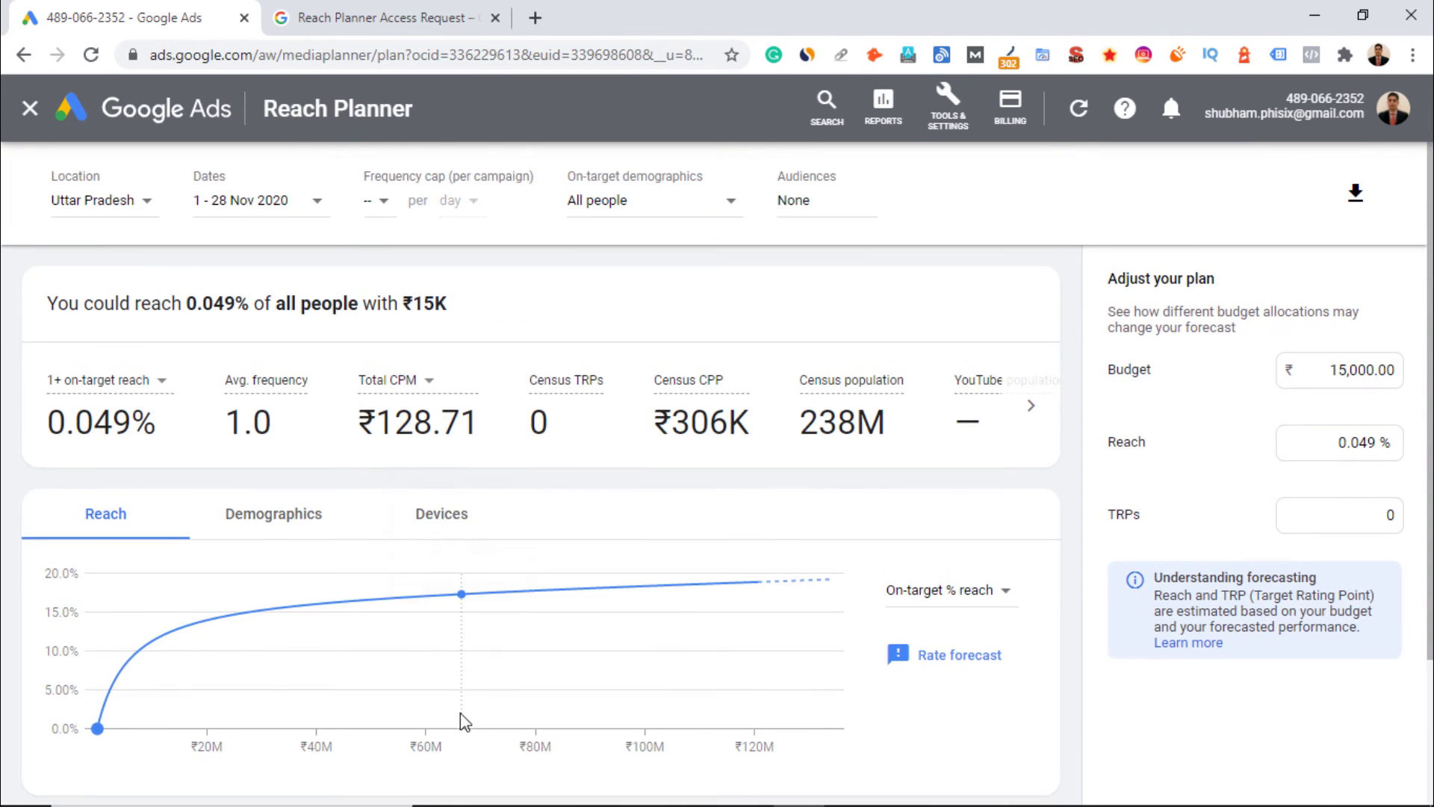
click(318, 205)
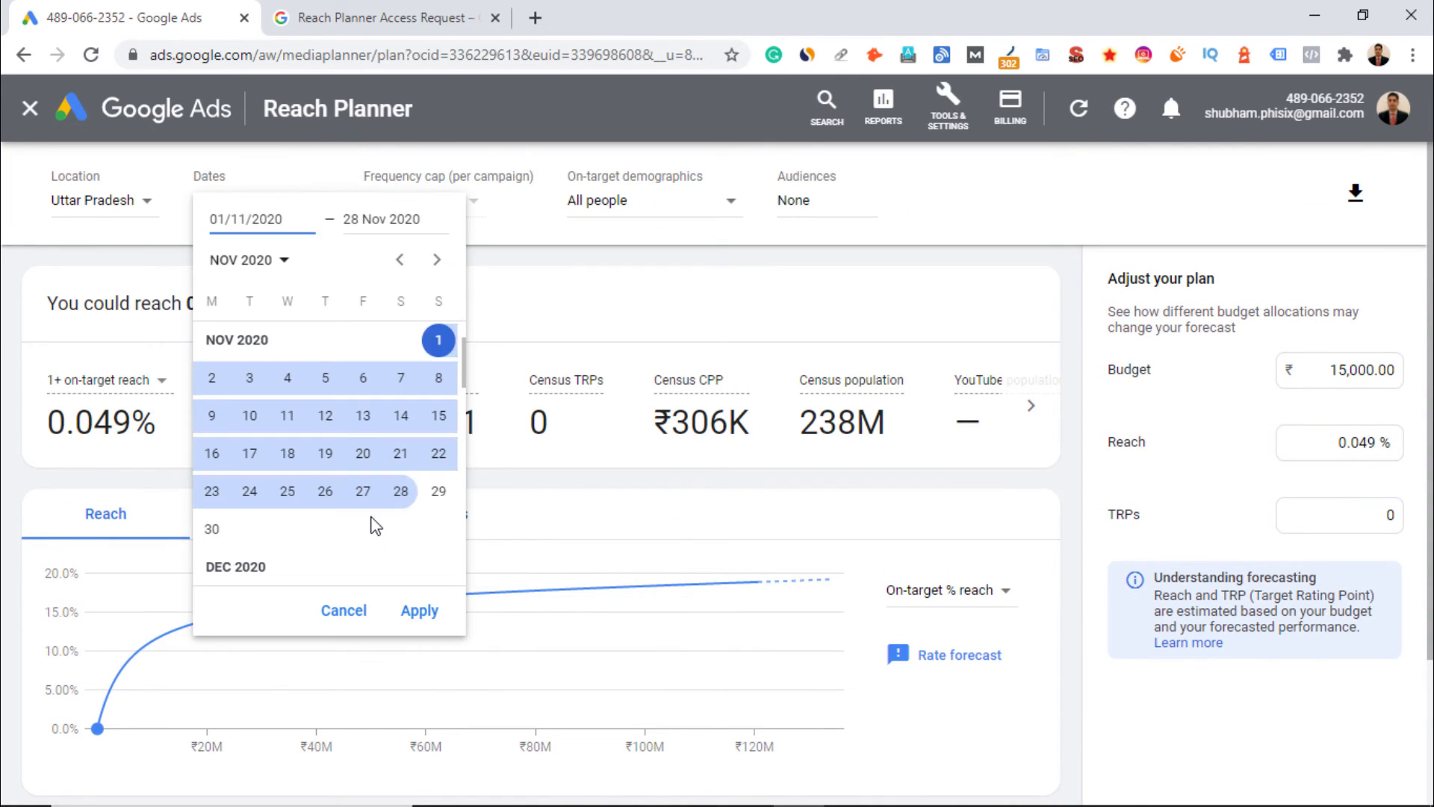
click(441, 341)
click(833, 266)
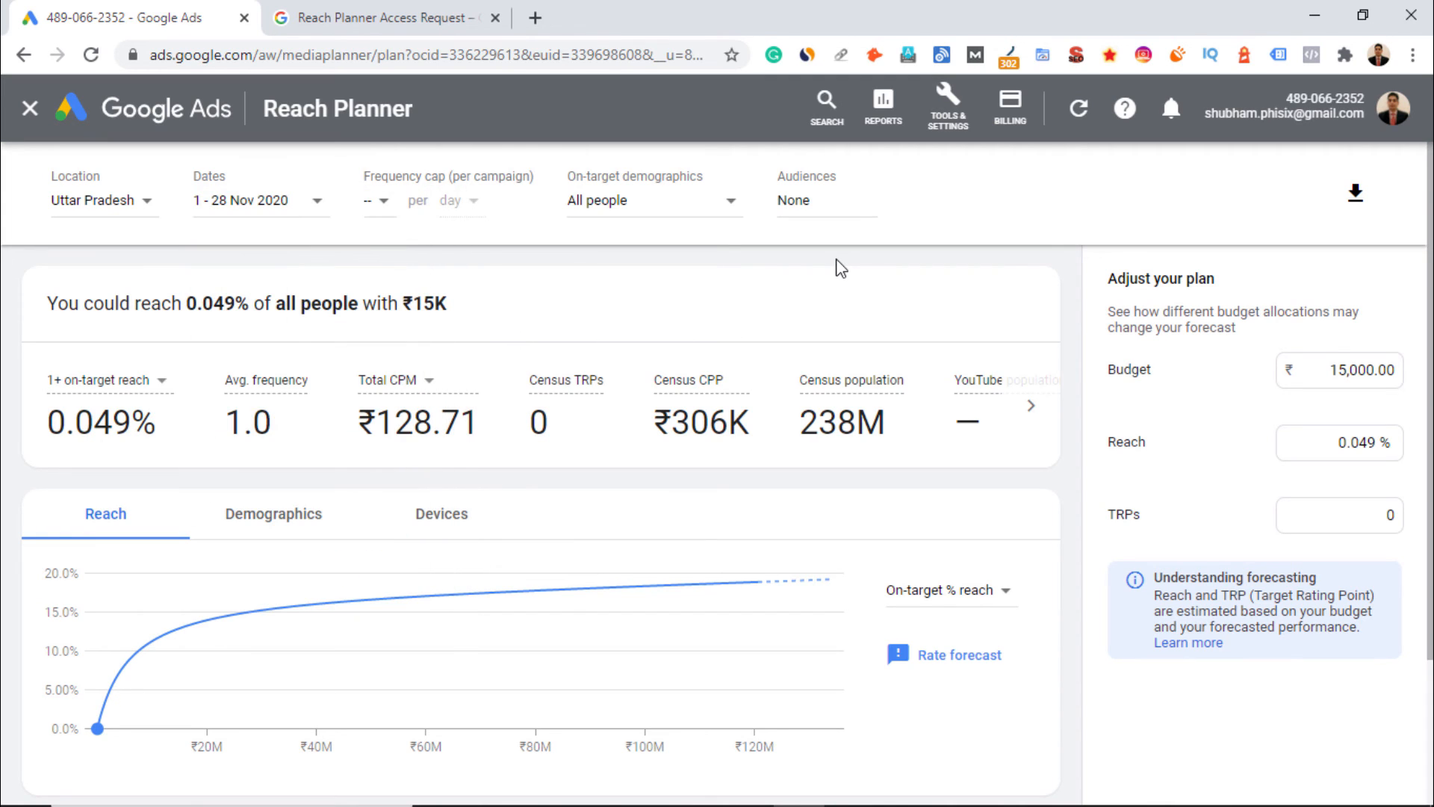